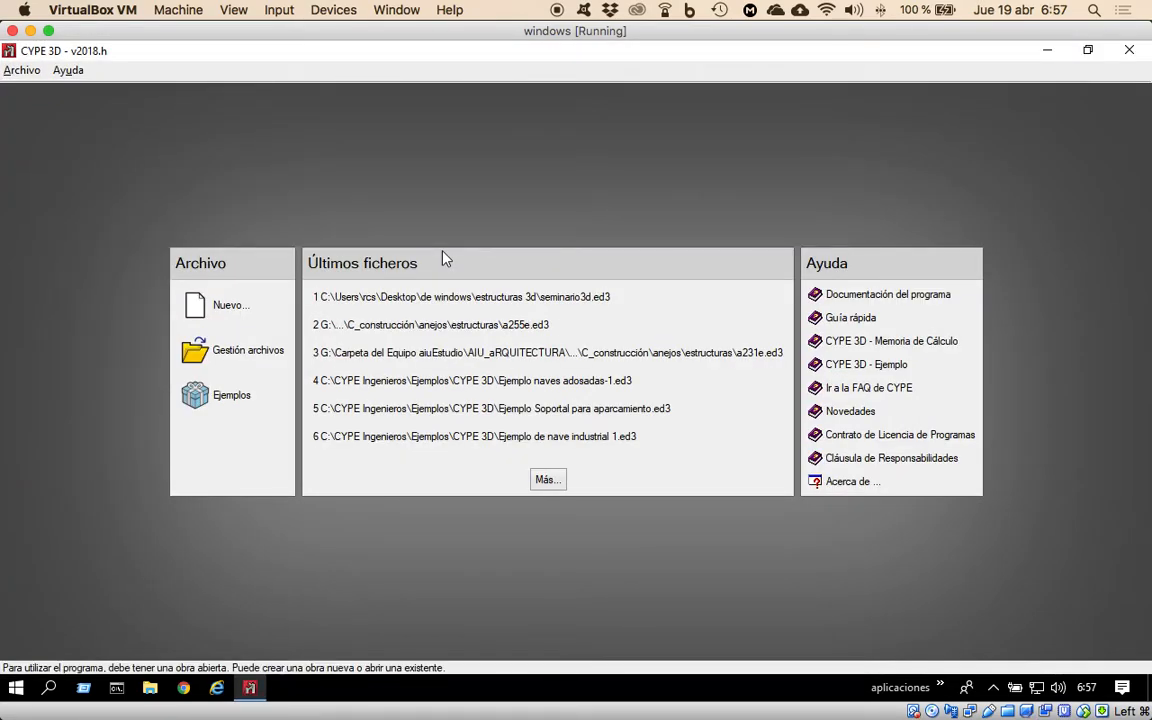
Open the recent project seminario3d.ed3 and dismiss the antivirus update notification.
{"action": "left_click", "coordinate": [535, 297]}
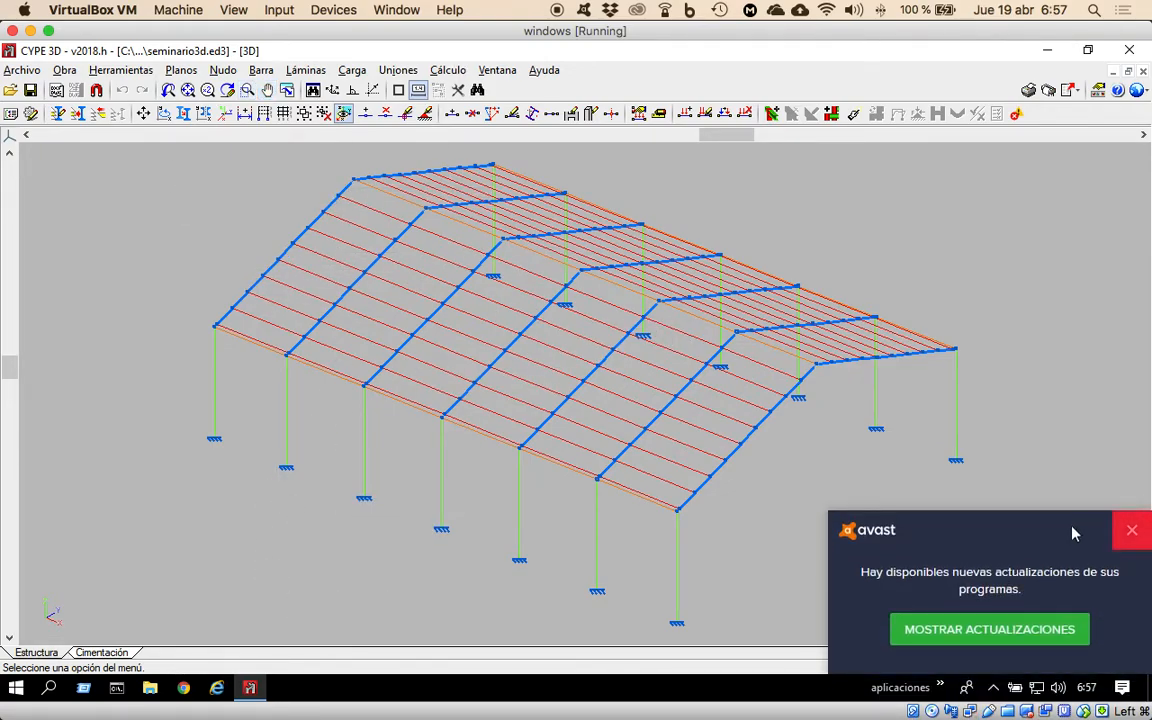
{"action": "left_click", "coordinate": [1121, 535]}
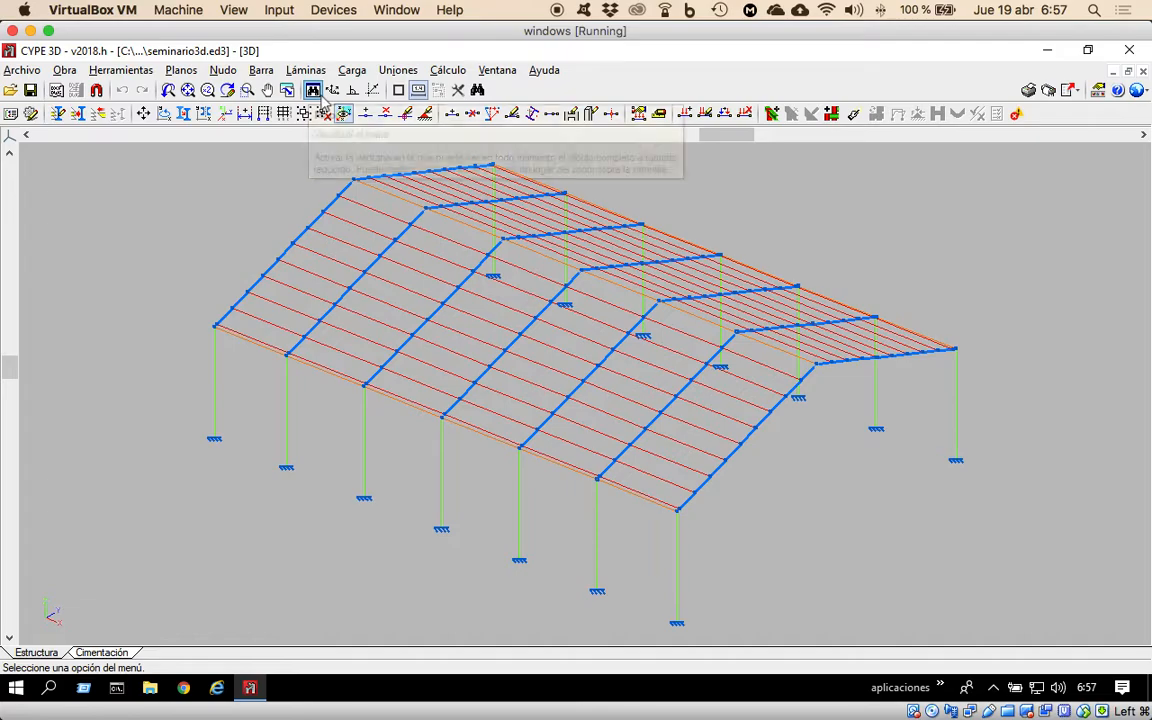
{"action": "left_click", "coordinate": [263, 72]}
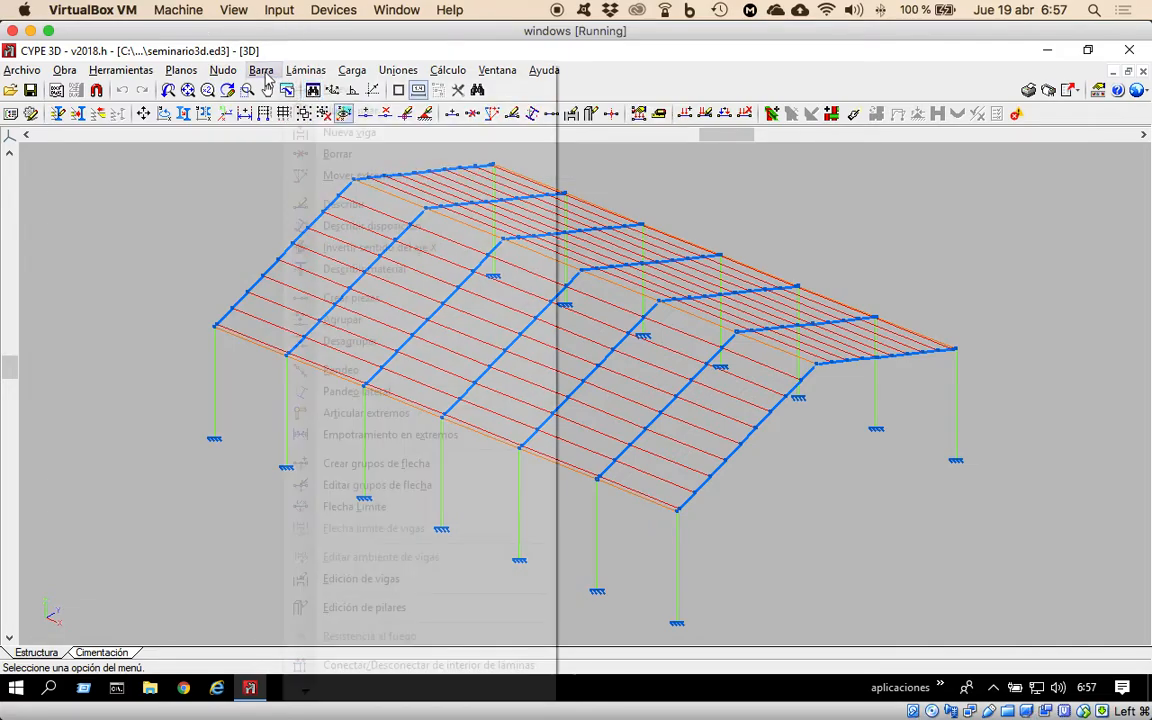
{"action": "left_click", "coordinate": [266, 76]}
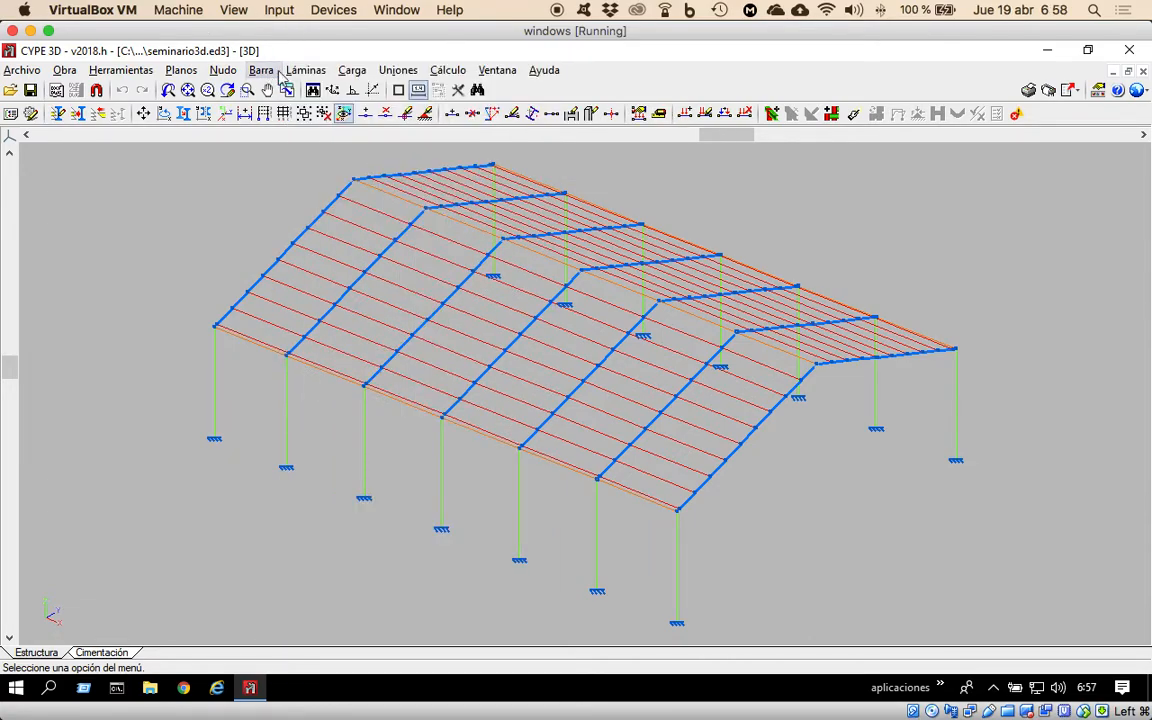
Display the structure's loads with the Hipótesis vista option, using CM 1 with Ver todas enabled.
{"action": "left_click", "coordinate": [350, 70]}
{"action": "left_click", "coordinate": [390, 74]}
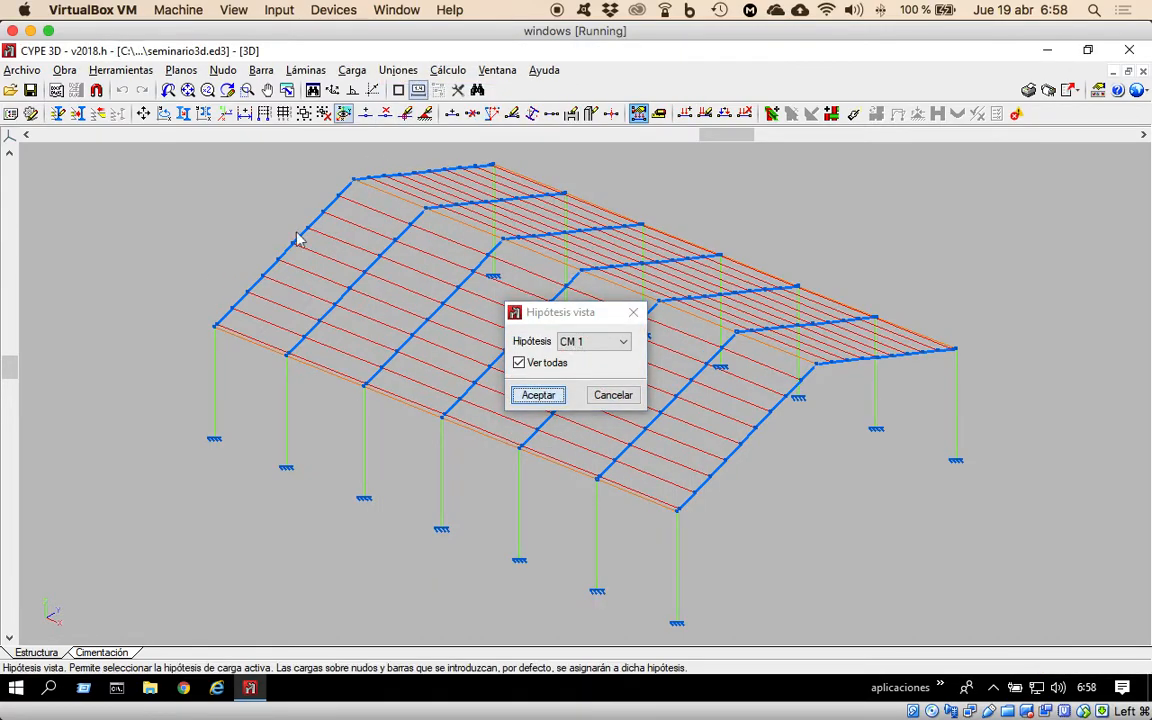
{"action": "key", "text": "Return"}
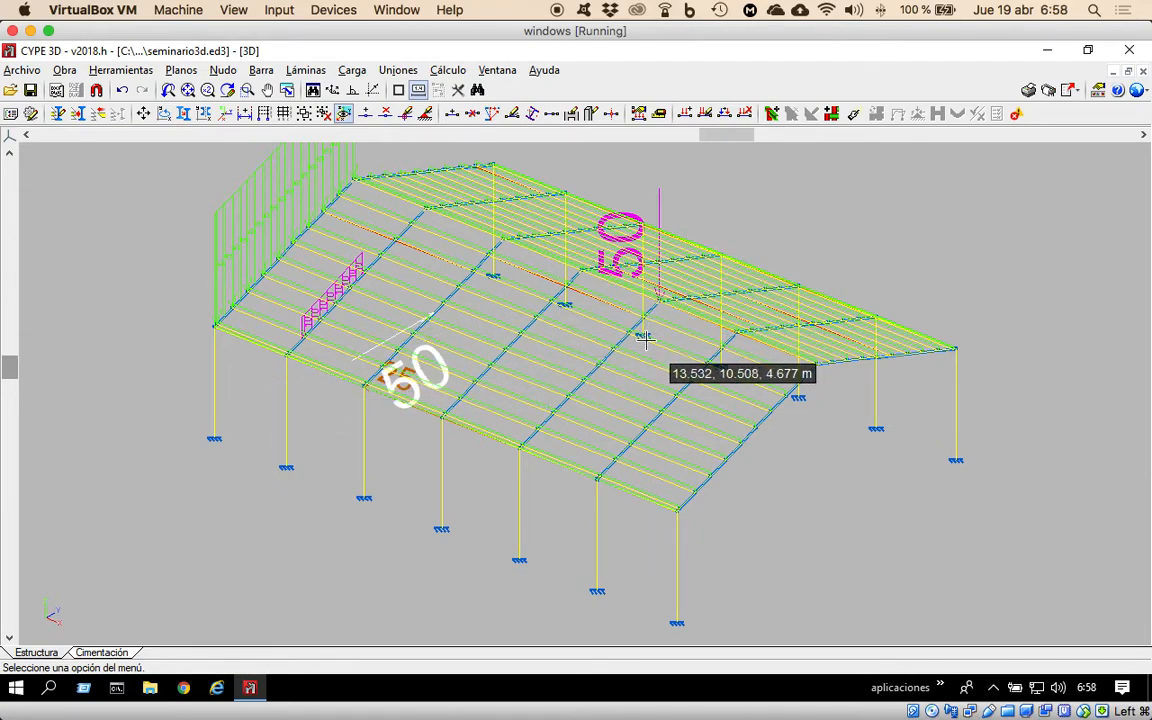
Examine the loads assigned to the roof panels with Editar cargas sobre paños.
{"action": "left_click", "coordinate": [352, 70]}
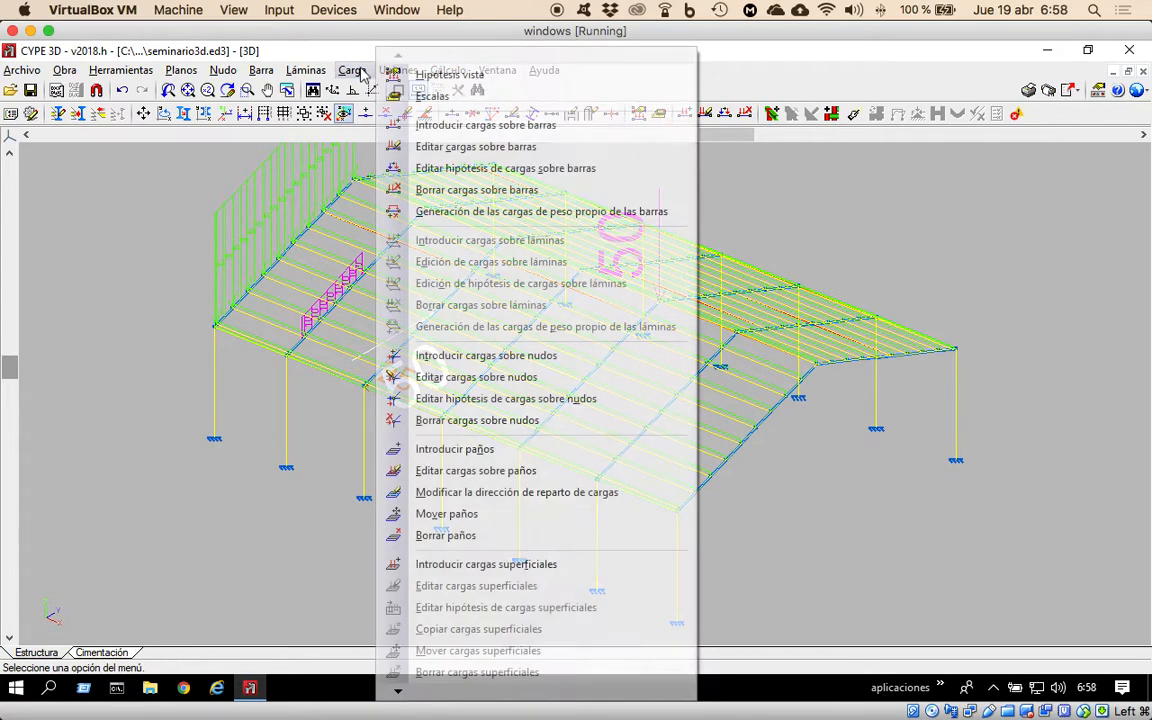
{"action": "left_click", "coordinate": [476, 470]}
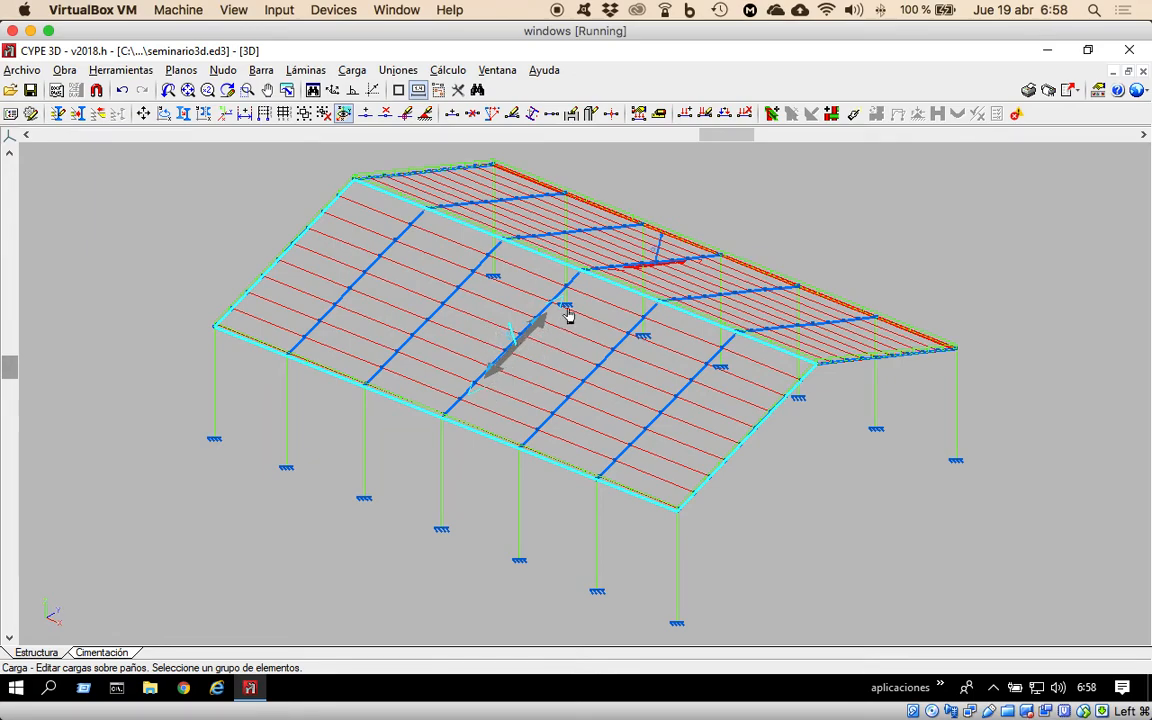
{"action": "left_click", "coordinate": [690, 281]}
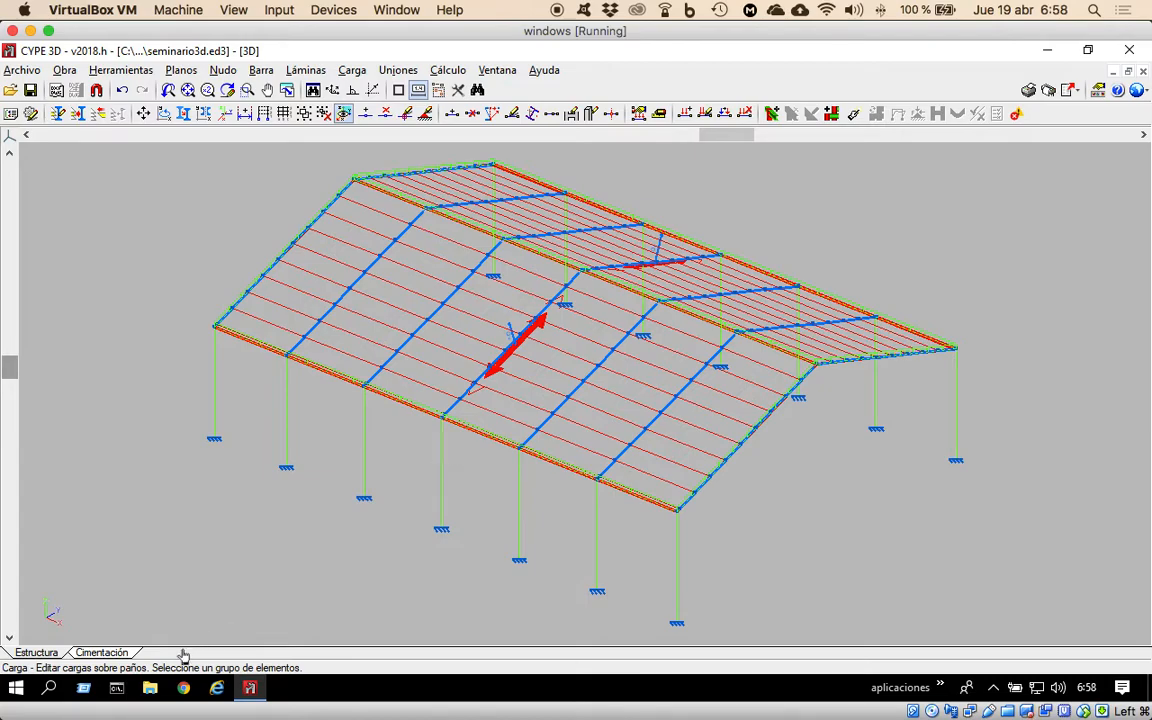
In the foundation plan, start a new reinforced concrete footing with a single column base (Con un solo arranque), using the Zapata rectangular excéntrica type.
{"action": "left_click", "coordinate": [103, 654]}
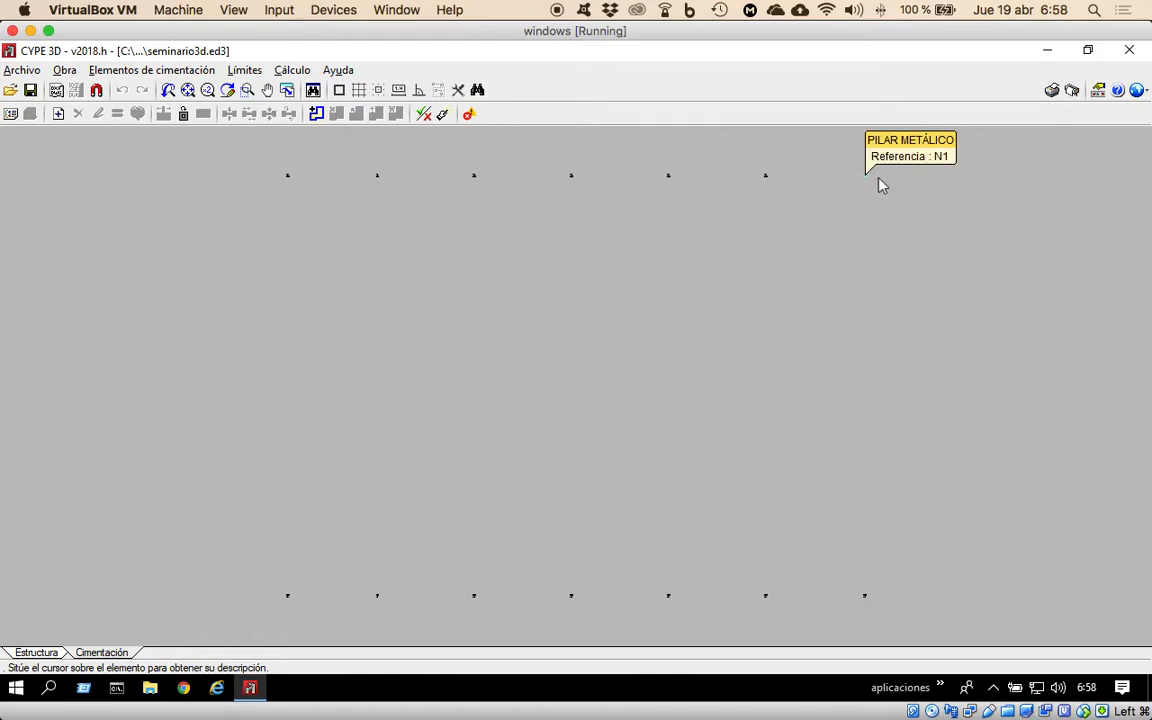
{"action": "mouse_move", "coordinate": [866, 600]}
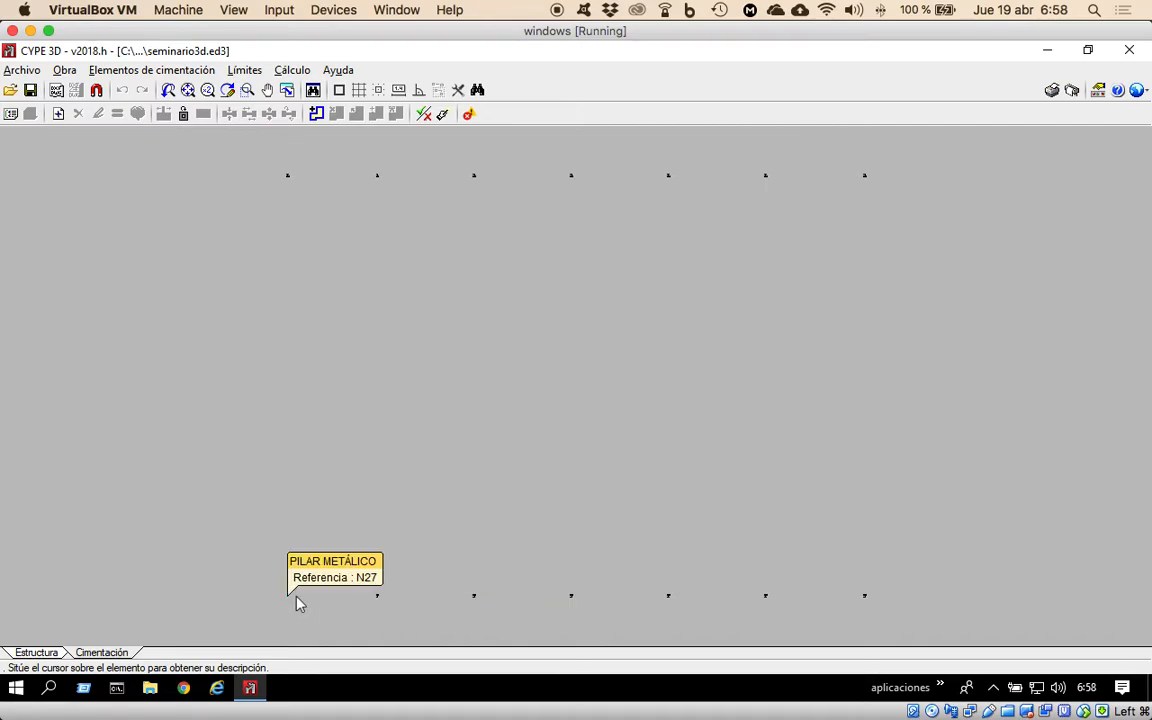
{"action": "left_click", "coordinate": [176, 72]}
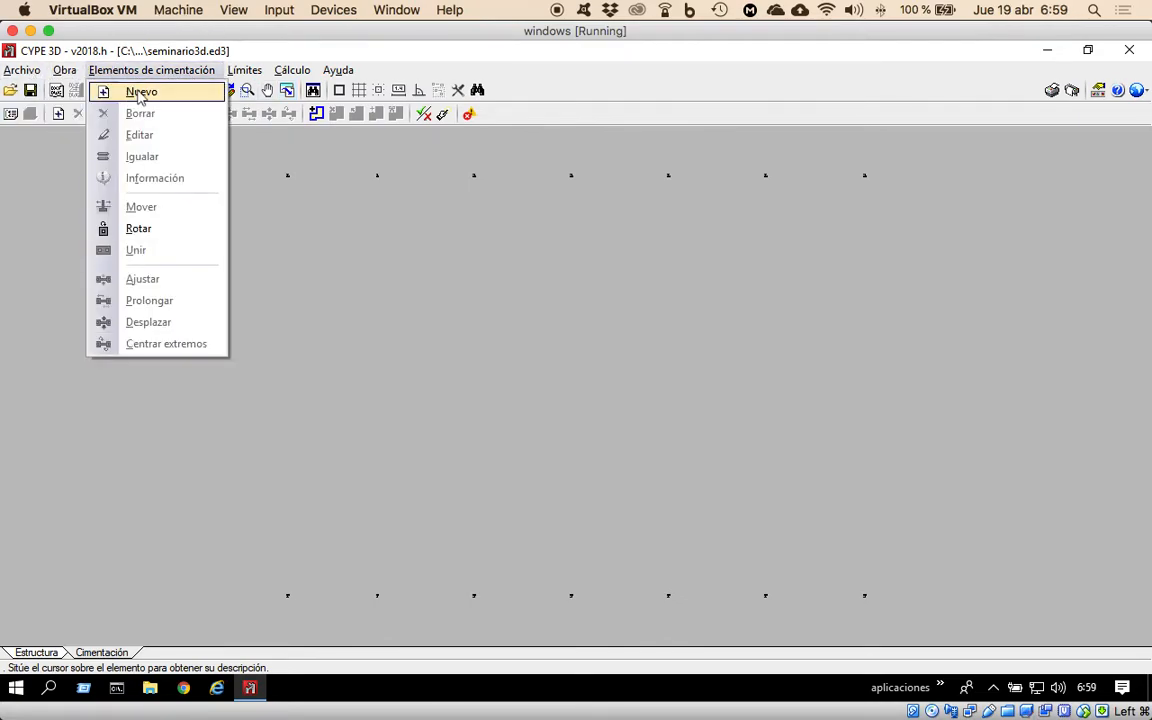
{"action": "left_click", "coordinate": [139, 94]}
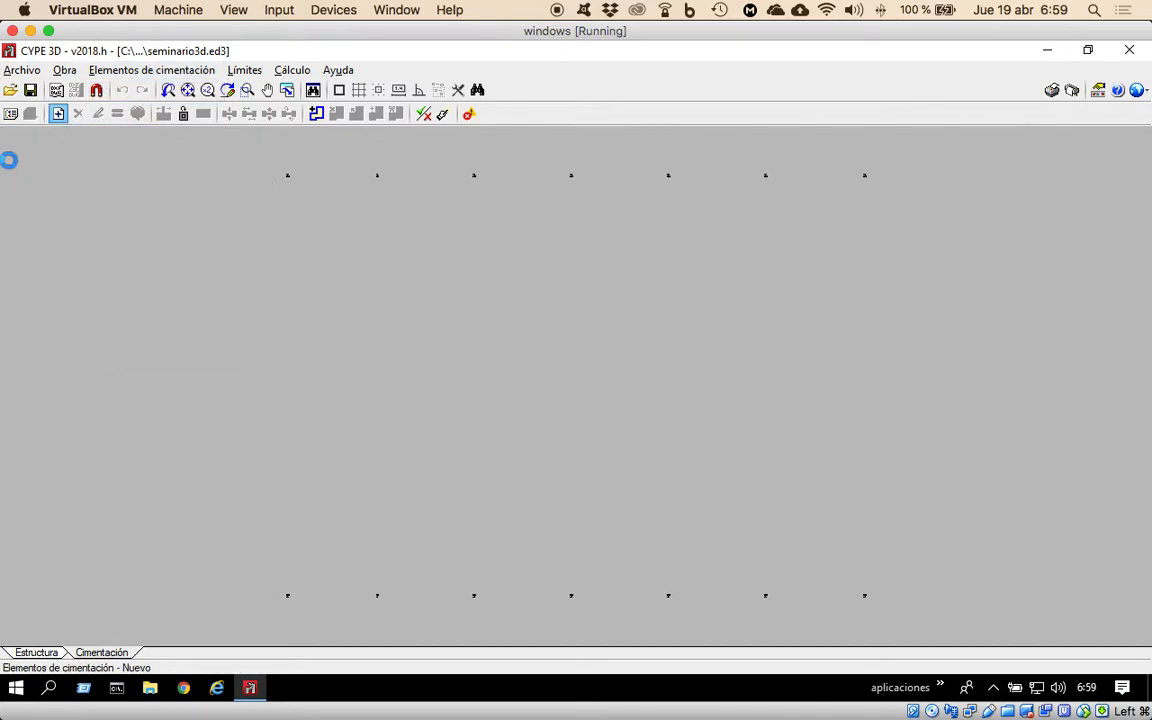
{"action": "left_click", "coordinate": [8, 157]}
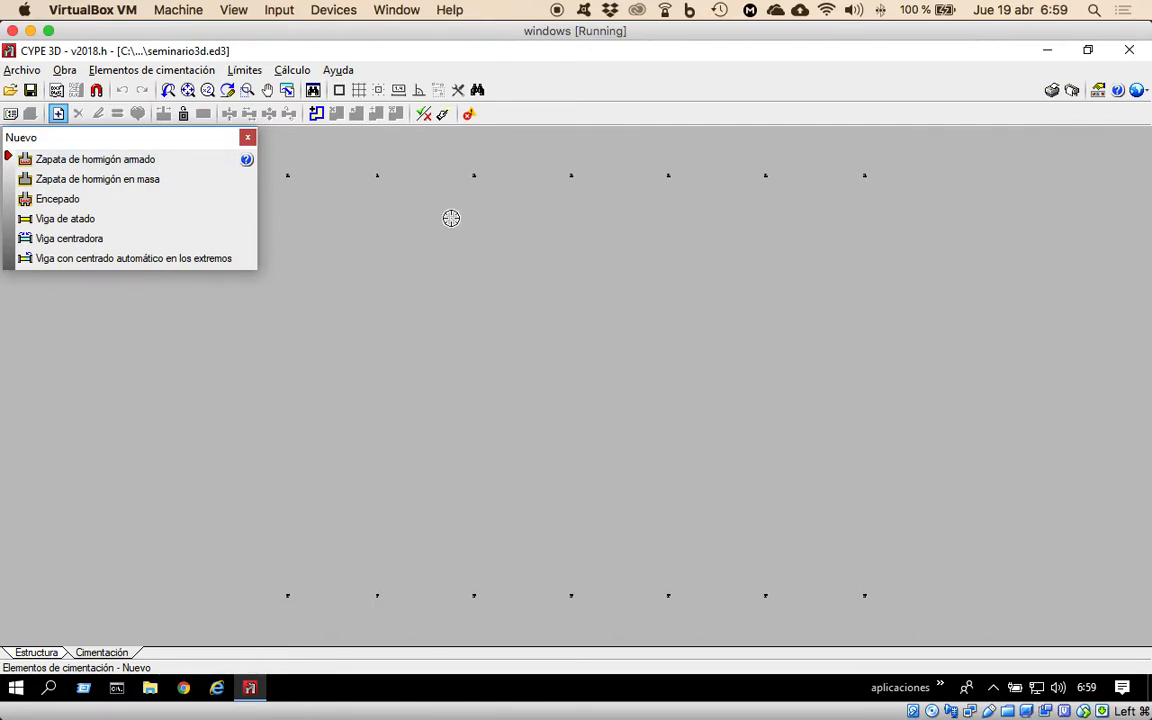
{"action": "left_click", "coordinate": [90, 162]}
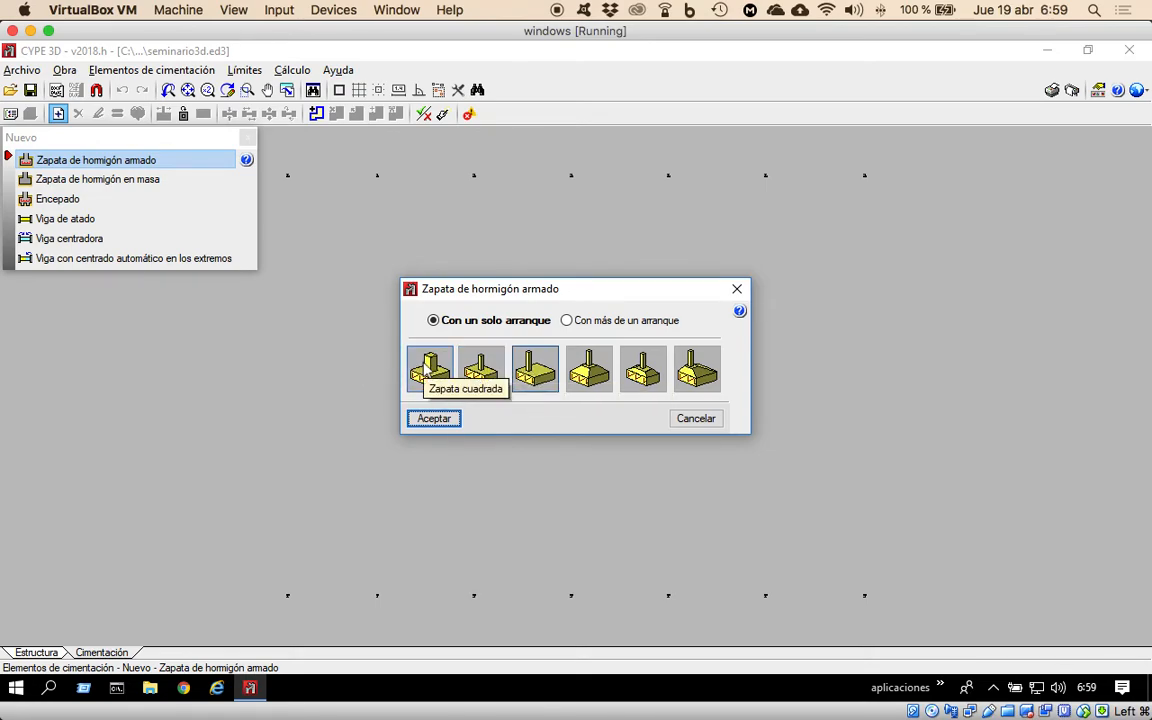
{"action": "left_click", "coordinate": [538, 373]}
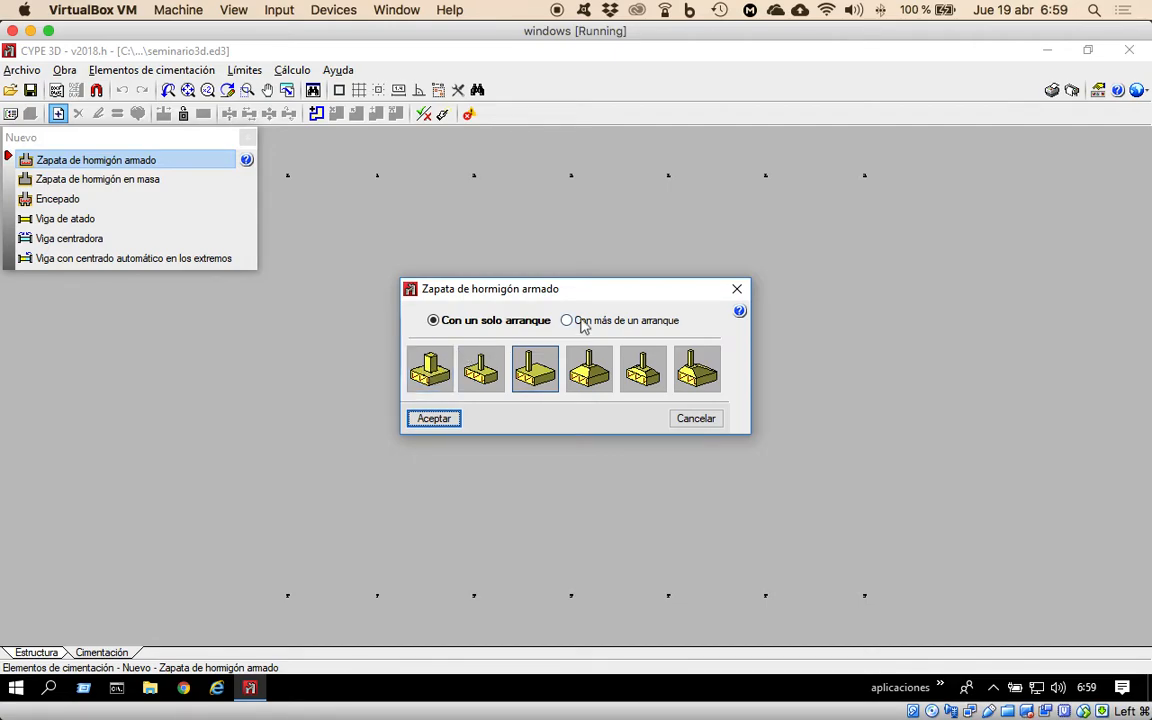
{"action": "mouse_move", "coordinate": [570, 325]}
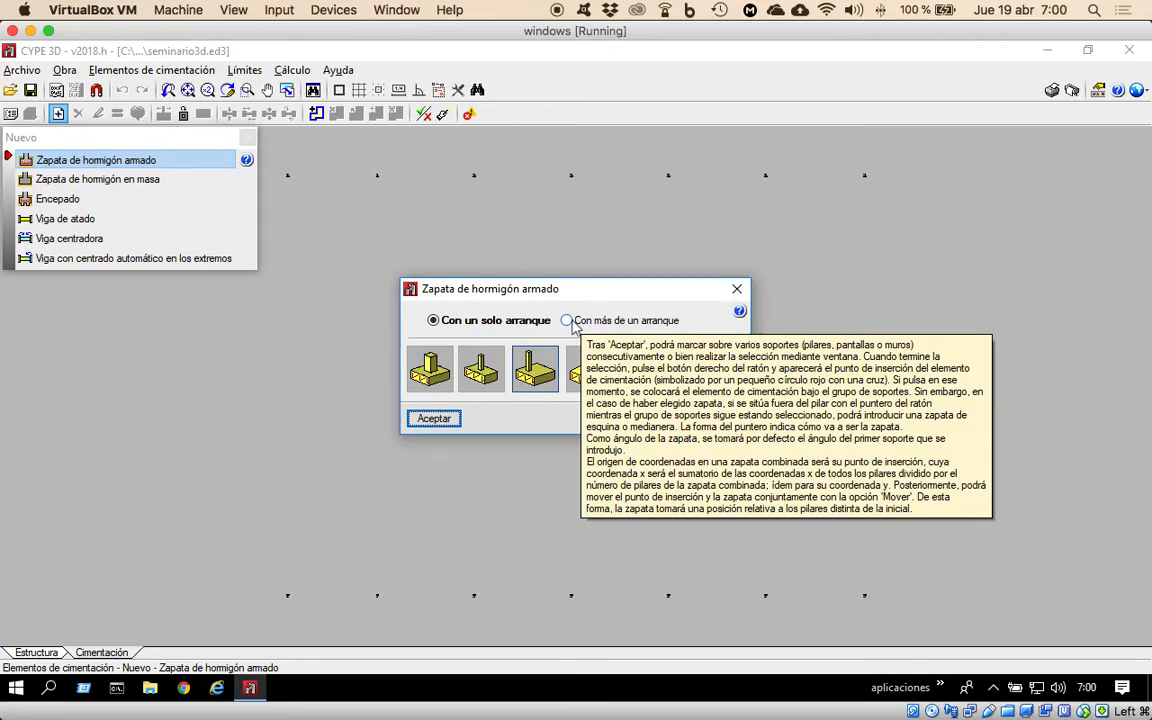
{"action": "left_click", "coordinate": [574, 322]}
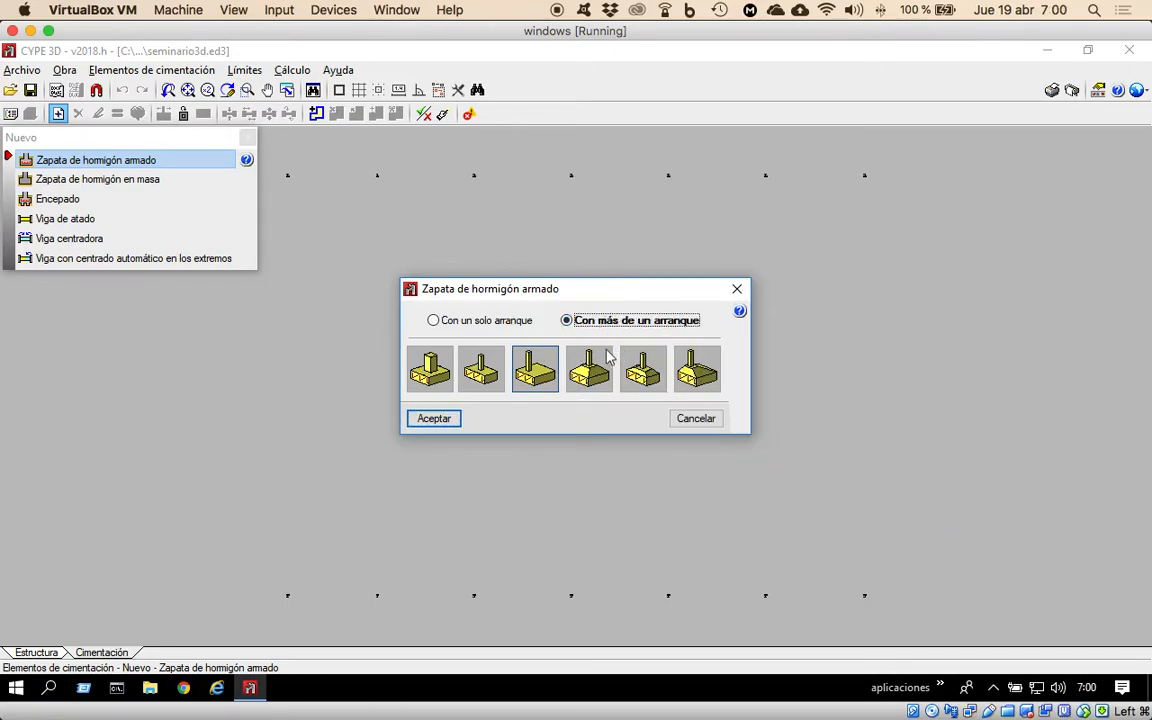
{"action": "left_click", "coordinate": [466, 326]}
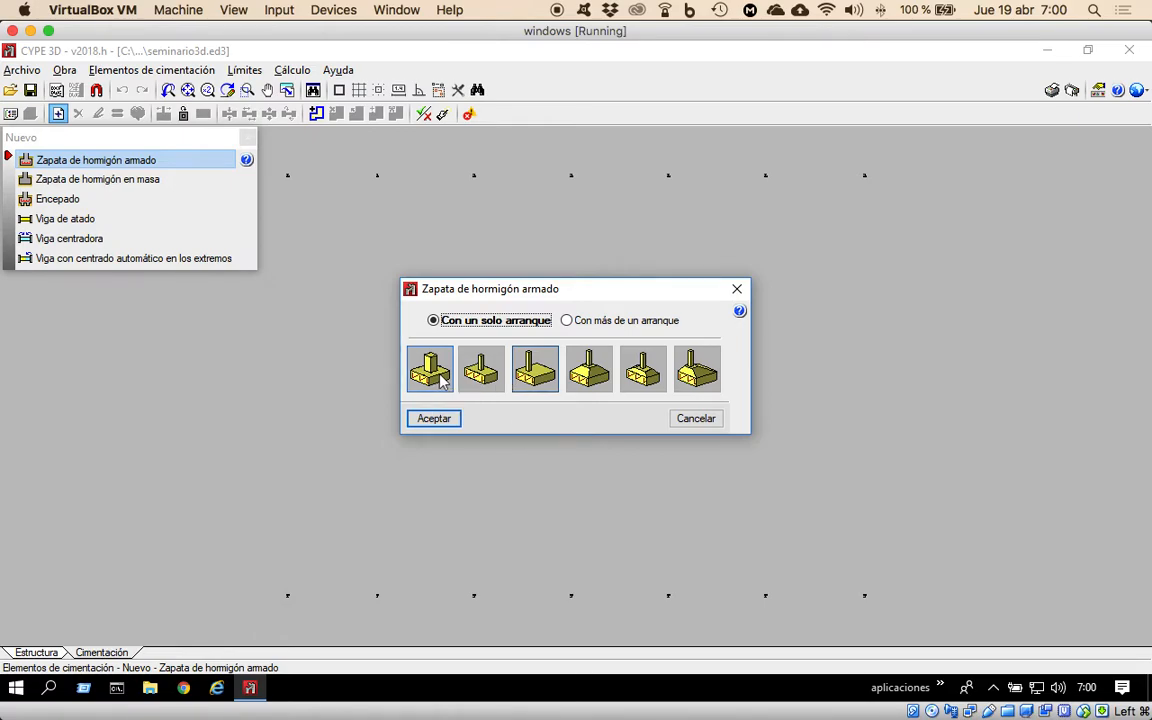
{"action": "left_click", "coordinate": [433, 420]}
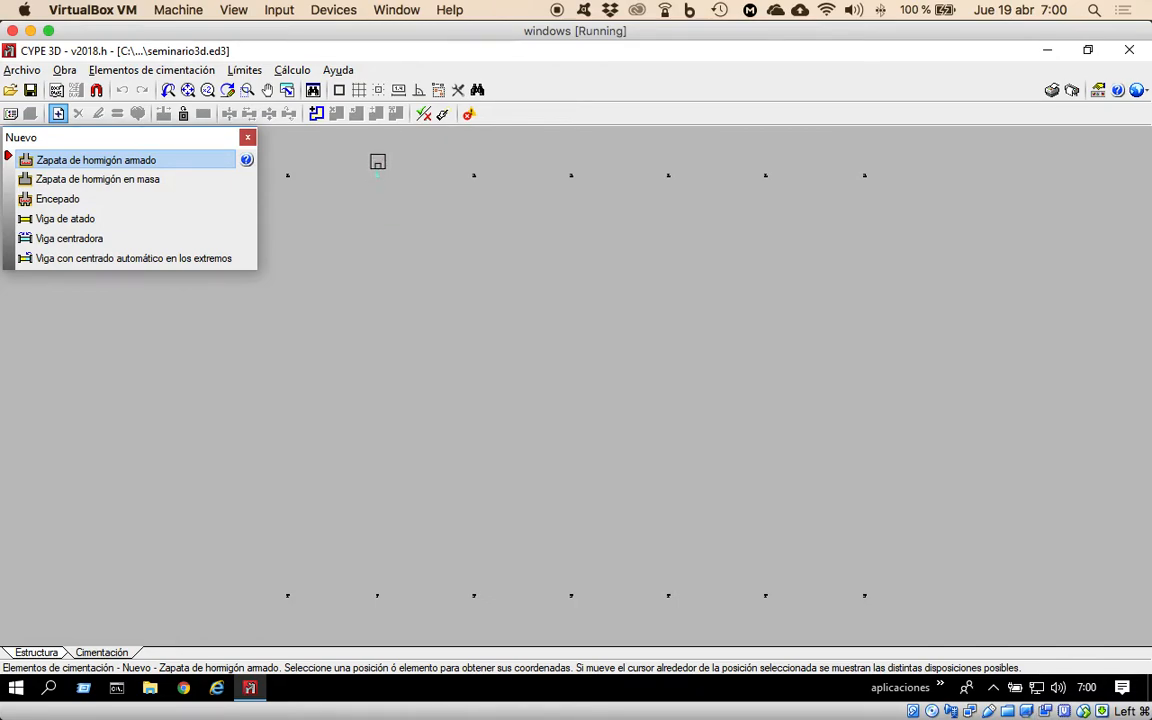
Place the defined footing under all seven columns of the upper row, then end the placement.
{"action": "left_click", "coordinate": [288, 178]}
{"action": "left_click", "coordinate": [378, 175]}
{"action": "left_click", "coordinate": [474, 175]}
{"action": "left_click", "coordinate": [570, 176]}
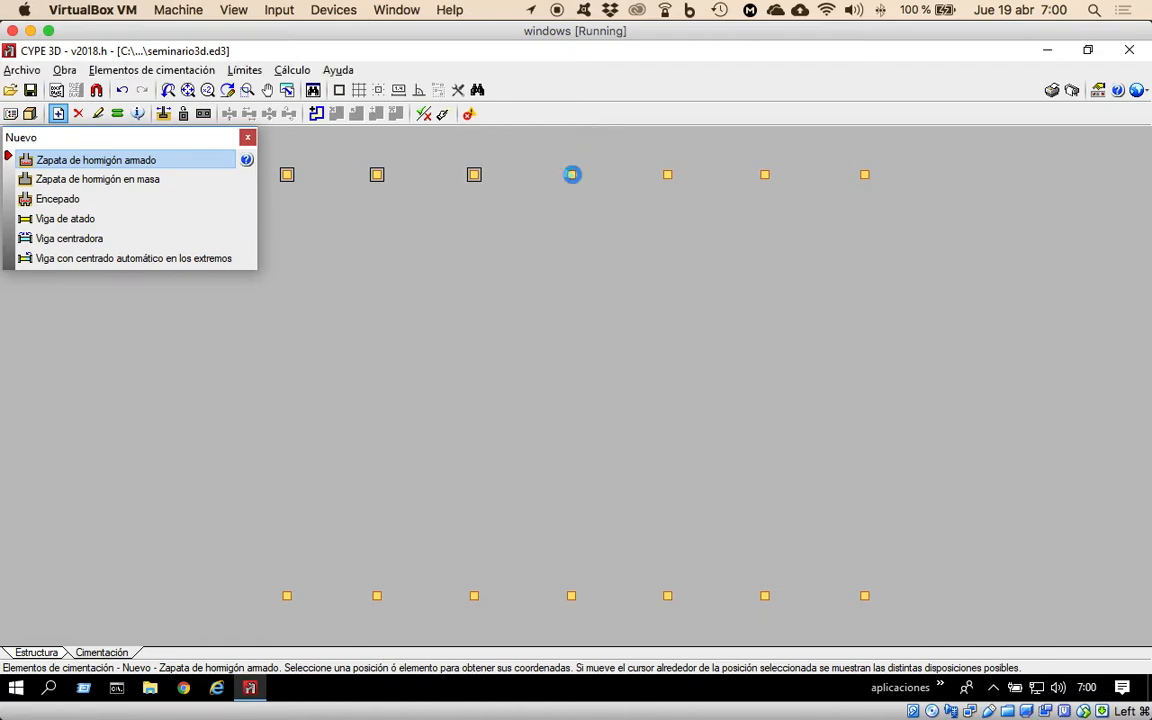
{"action": "left_click", "coordinate": [668, 176]}
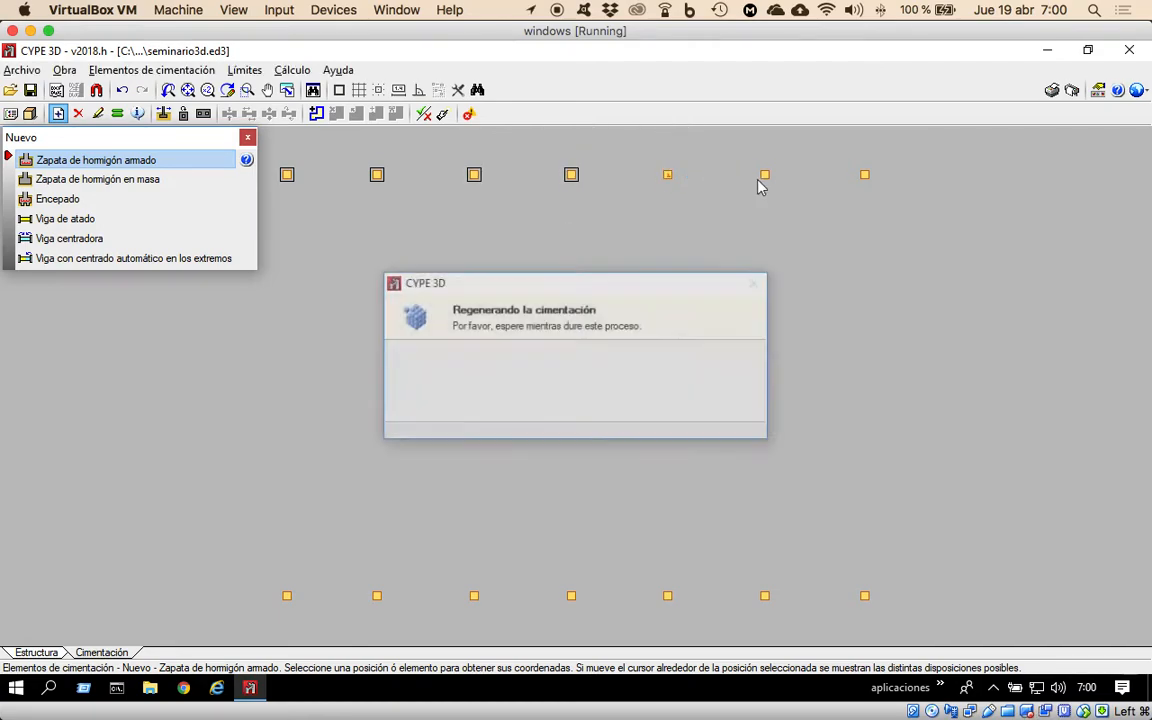
{"action": "left_click", "coordinate": [863, 178]}
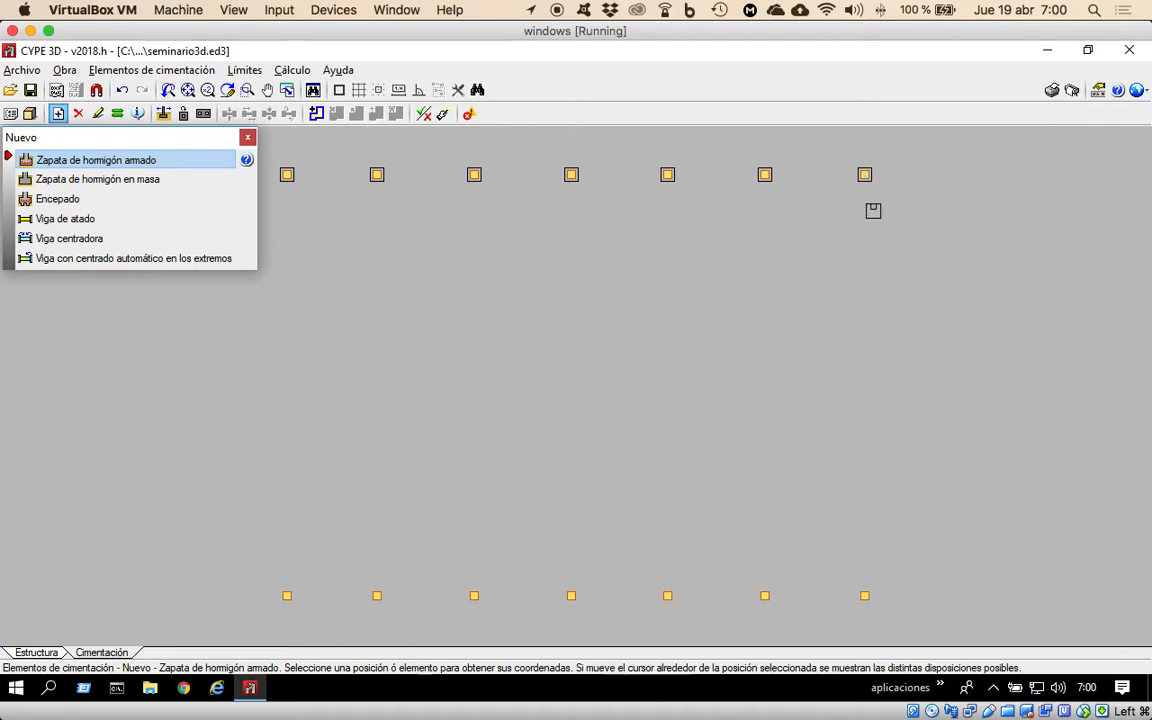
{"action": "left_click", "coordinate": [872, 208]}
{"action": "left_click", "coordinate": [737, 288]}
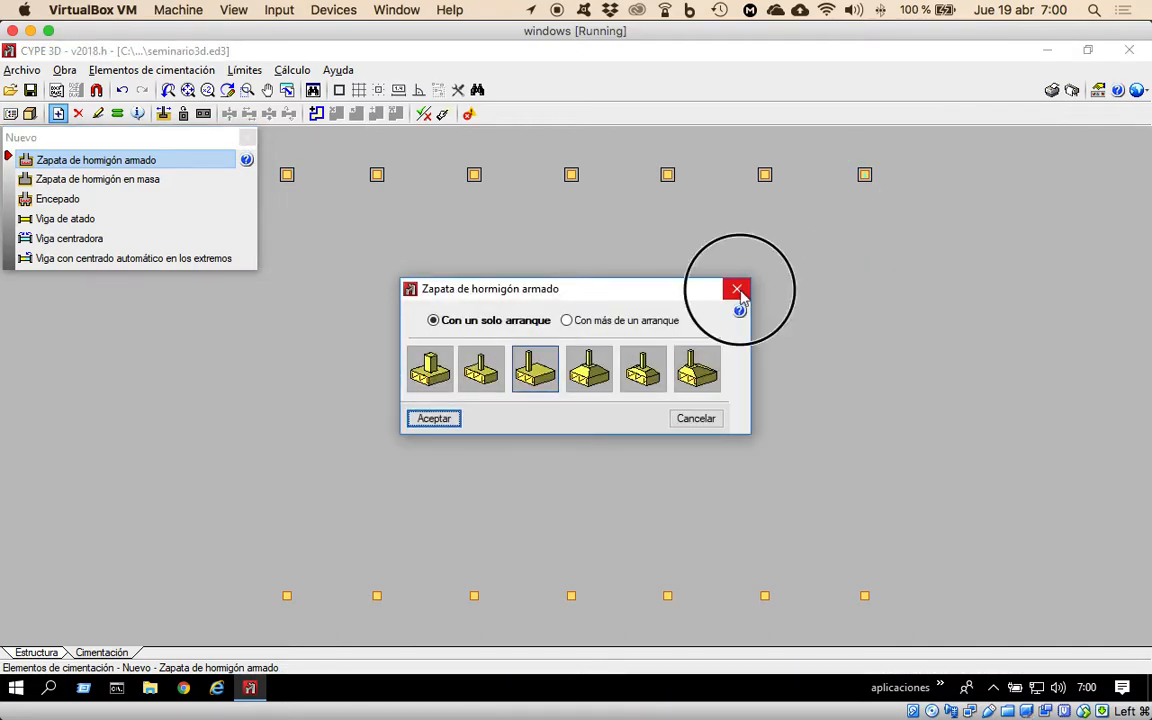
Choose the first footing of the upper row as the reference for matching foundation elements with Igualar.
{"action": "left_click", "coordinate": [165, 72]}
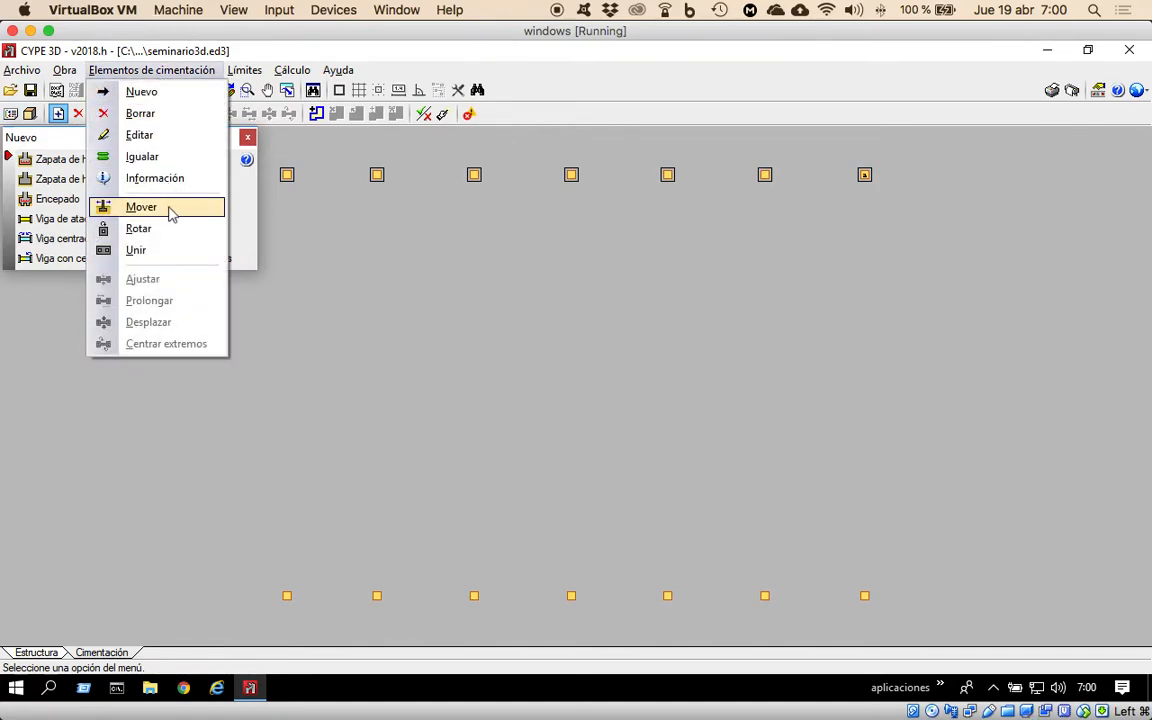
{"action": "left_click", "coordinate": [168, 158]}
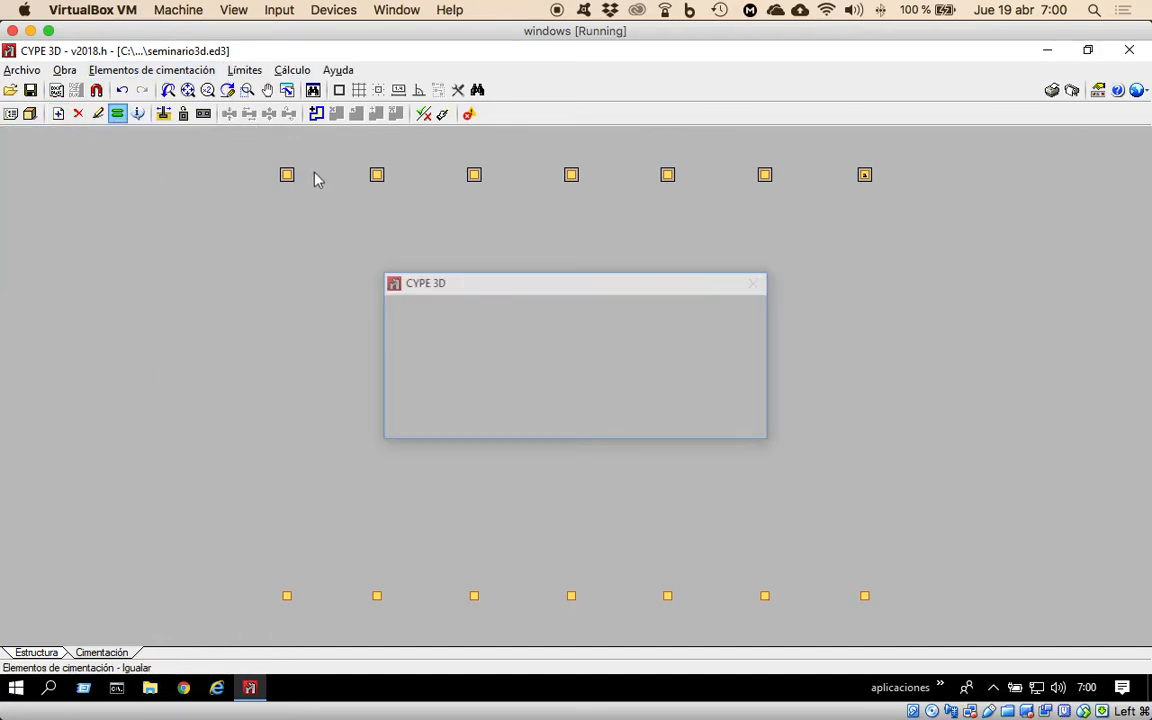
{"action": "left_click", "coordinate": [293, 186]}
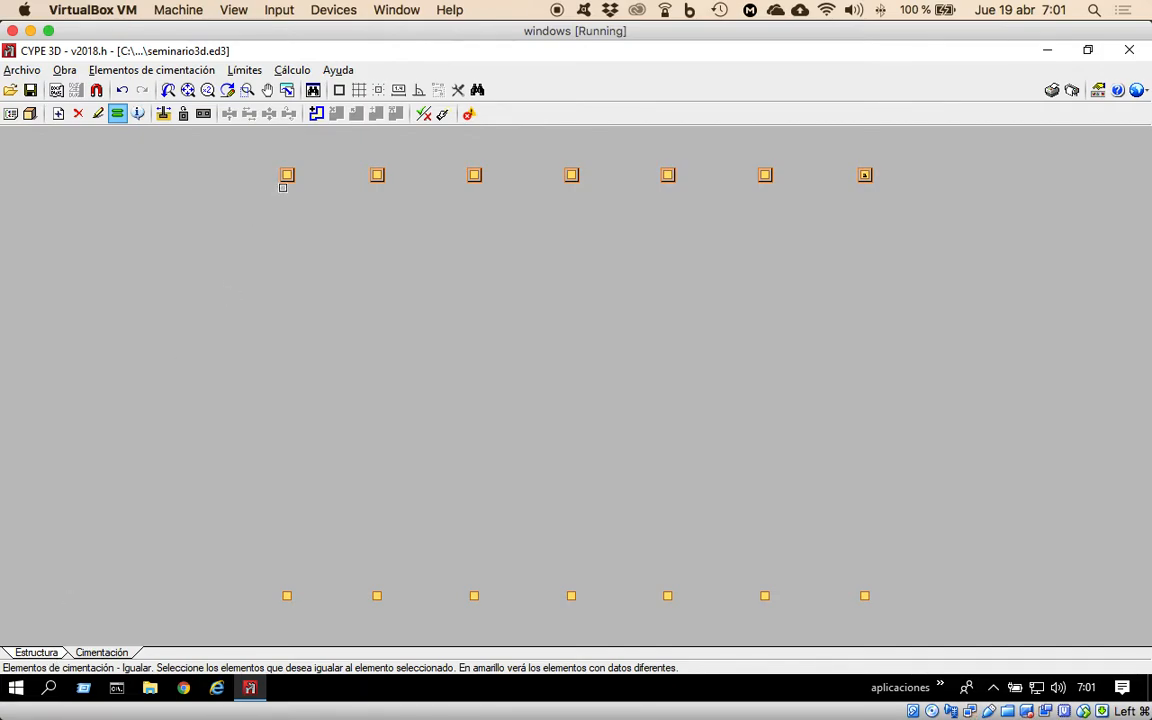
Place reinforced concrete footings of the first listed type, with a single column base, under all seven columns of the lower row.
{"action": "left_click", "coordinate": [186, 74]}
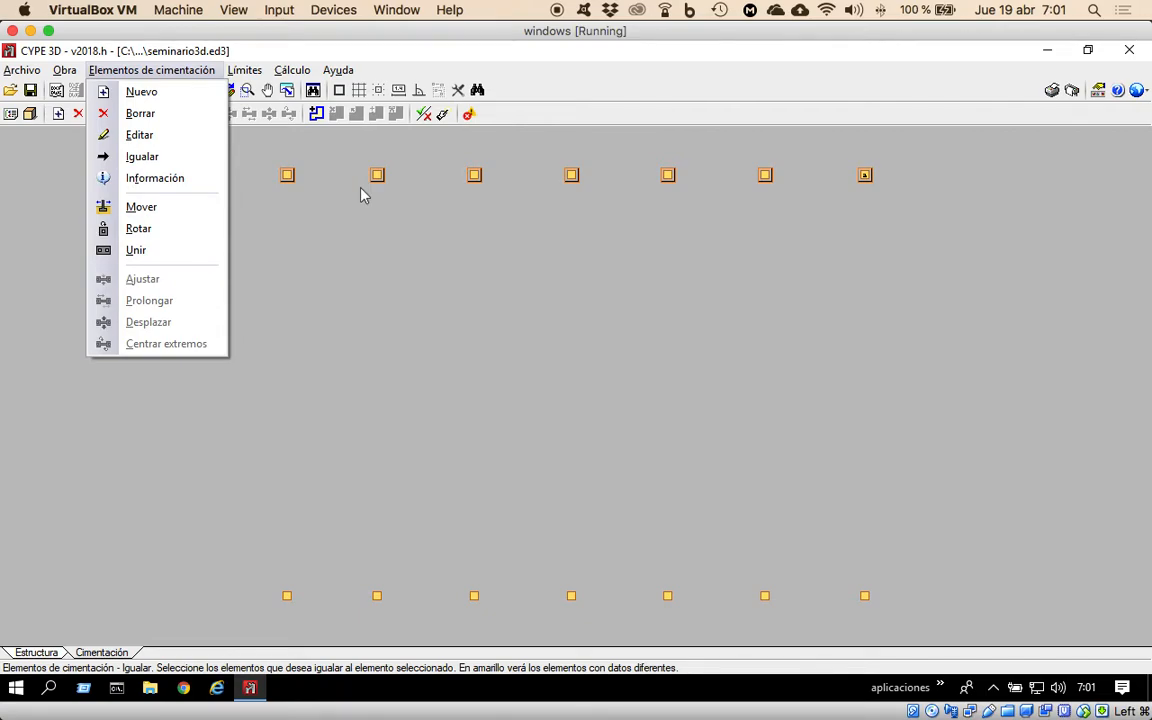
{"action": "left_click", "coordinate": [142, 92]}
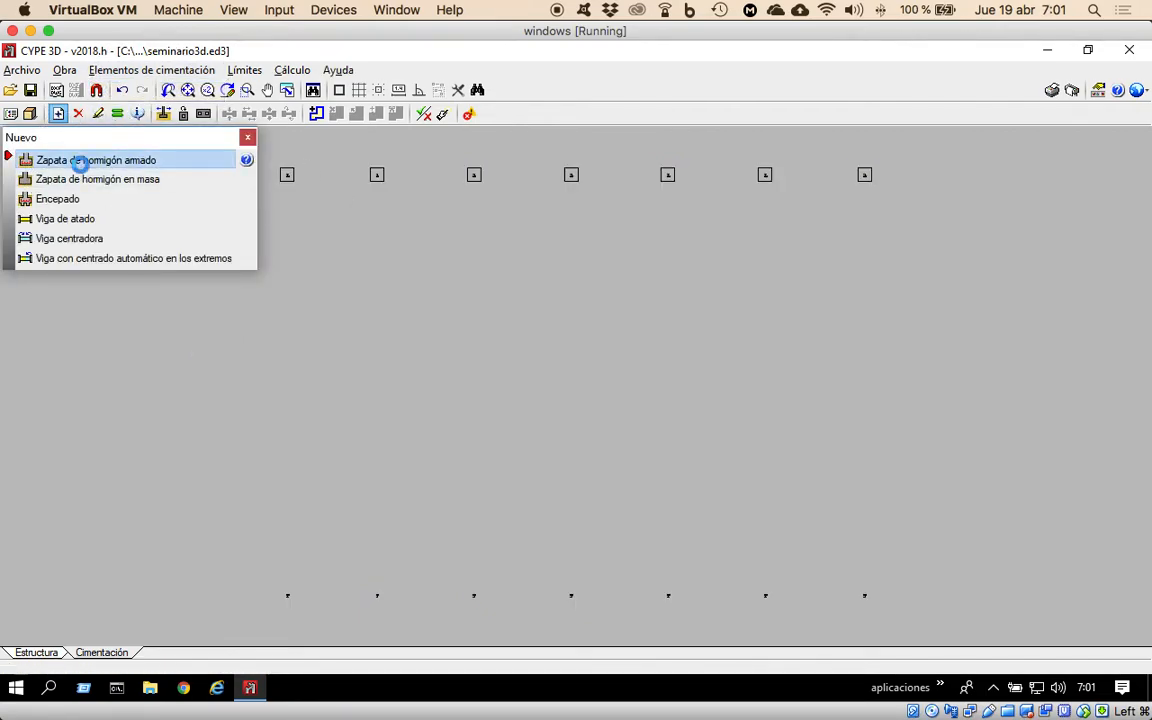
{"action": "left_click", "coordinate": [80, 163]}
{"action": "left_click", "coordinate": [428, 366]}
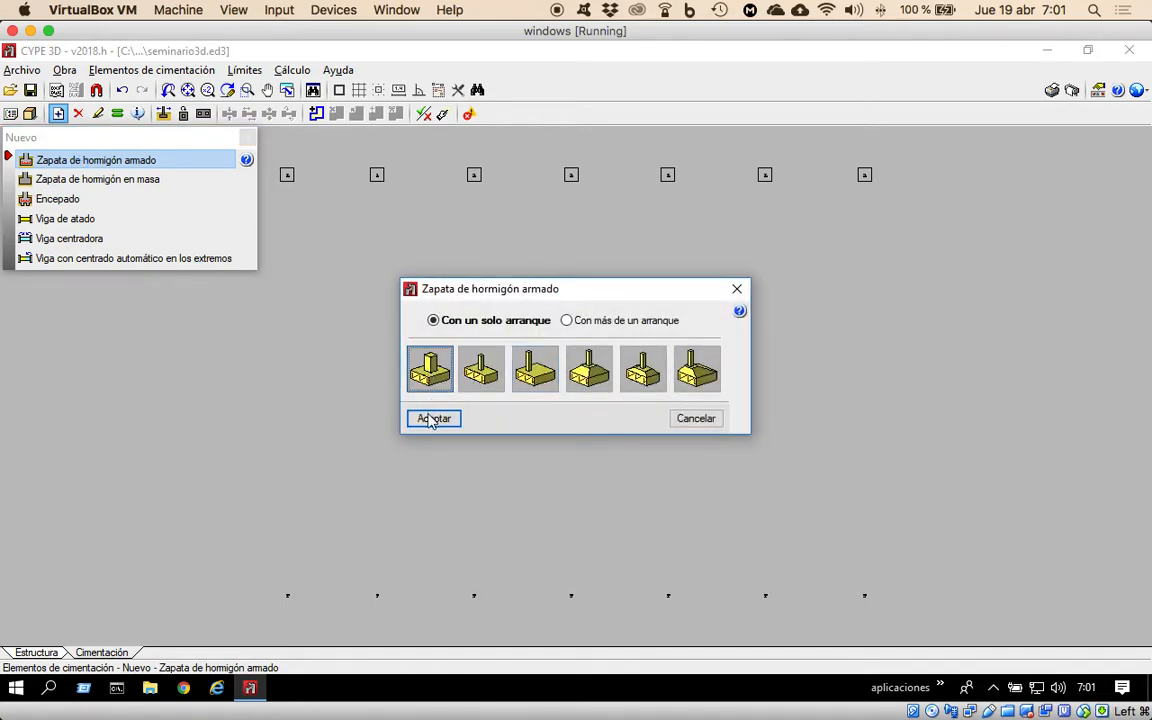
{"action": "left_click", "coordinate": [433, 418]}
{"action": "left_click", "coordinate": [297, 598]}
{"action": "left_click", "coordinate": [376, 595]}
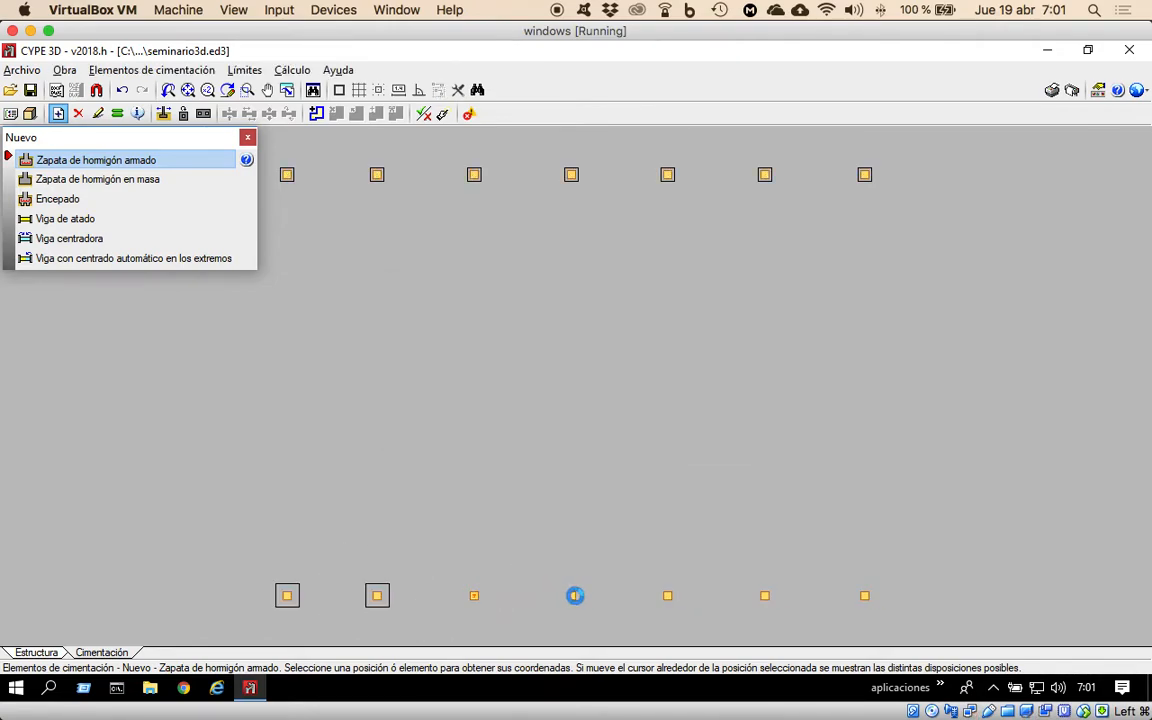
{"action": "left_click", "coordinate": [572, 596]}
{"action": "left_click", "coordinate": [667, 597]}
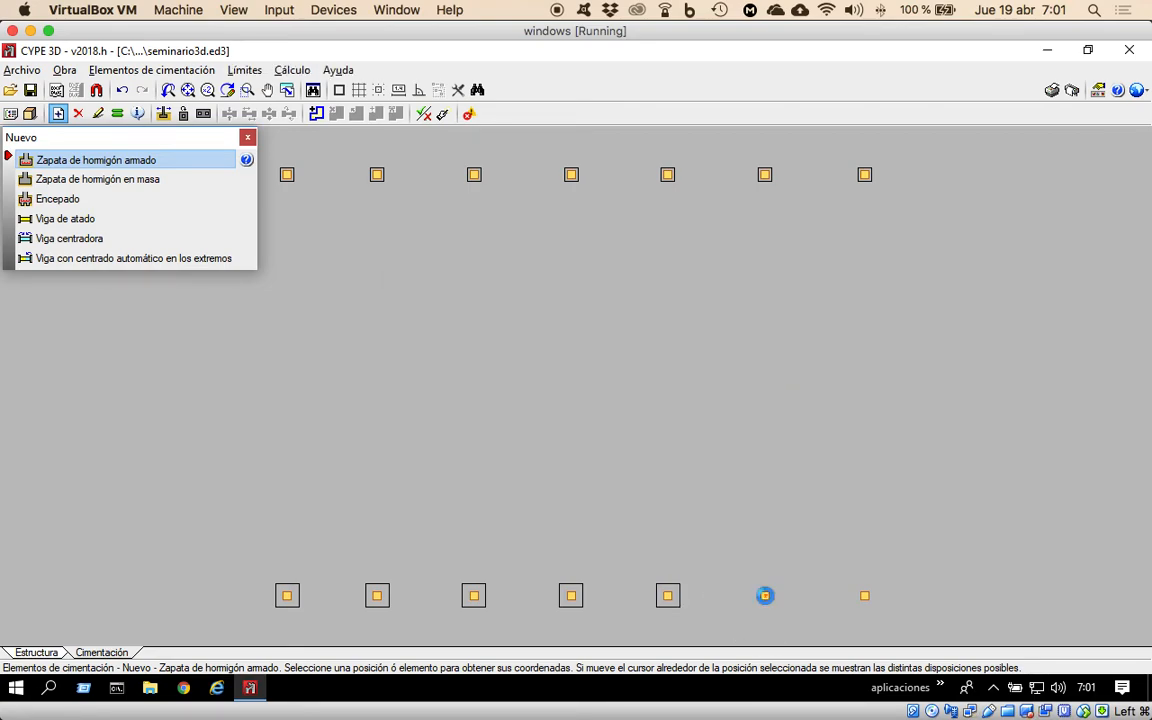
{"action": "left_click", "coordinate": [864, 597]}
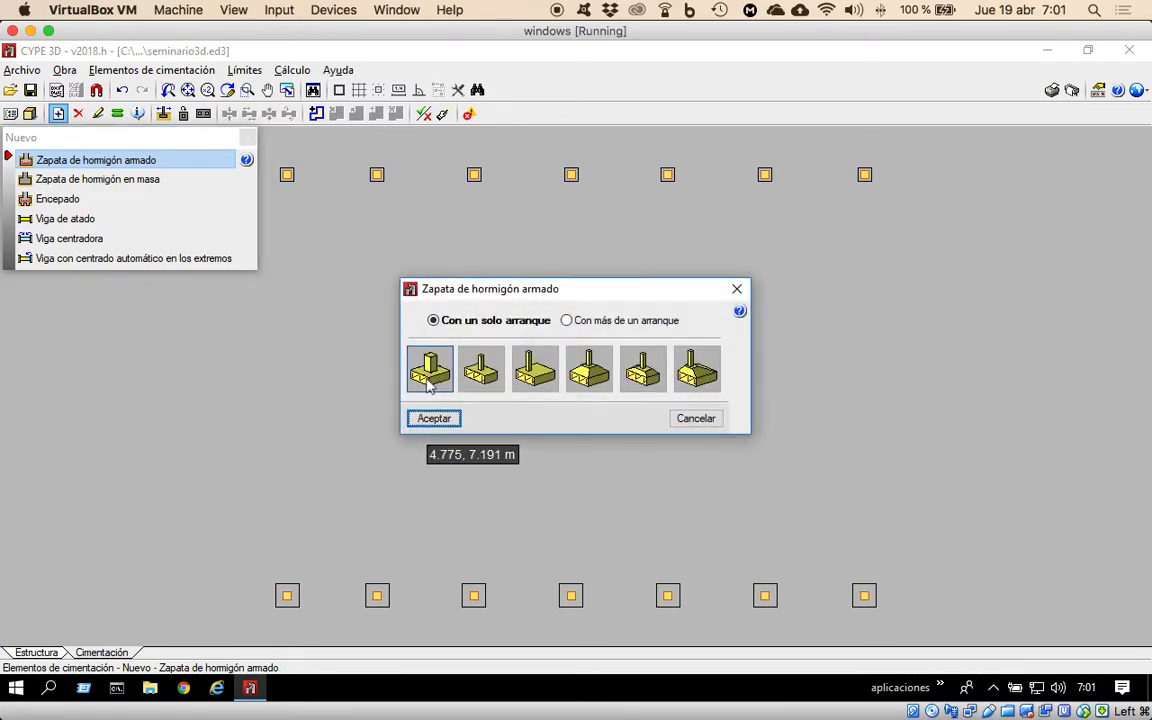
{"action": "left_click", "coordinate": [700, 419]}
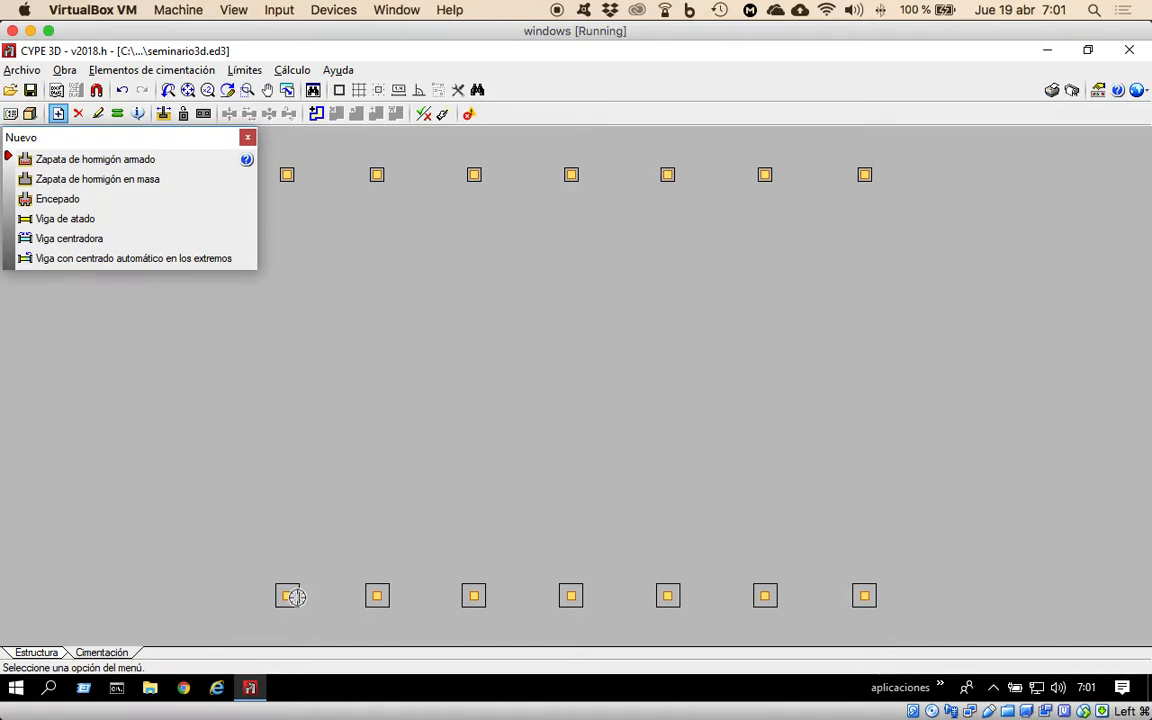
Connect all seven lower-row footings with Viga con centrado automático en los extremos beams, using the offered C.1 and C references.
{"action": "left_click", "coordinate": [67, 259]}
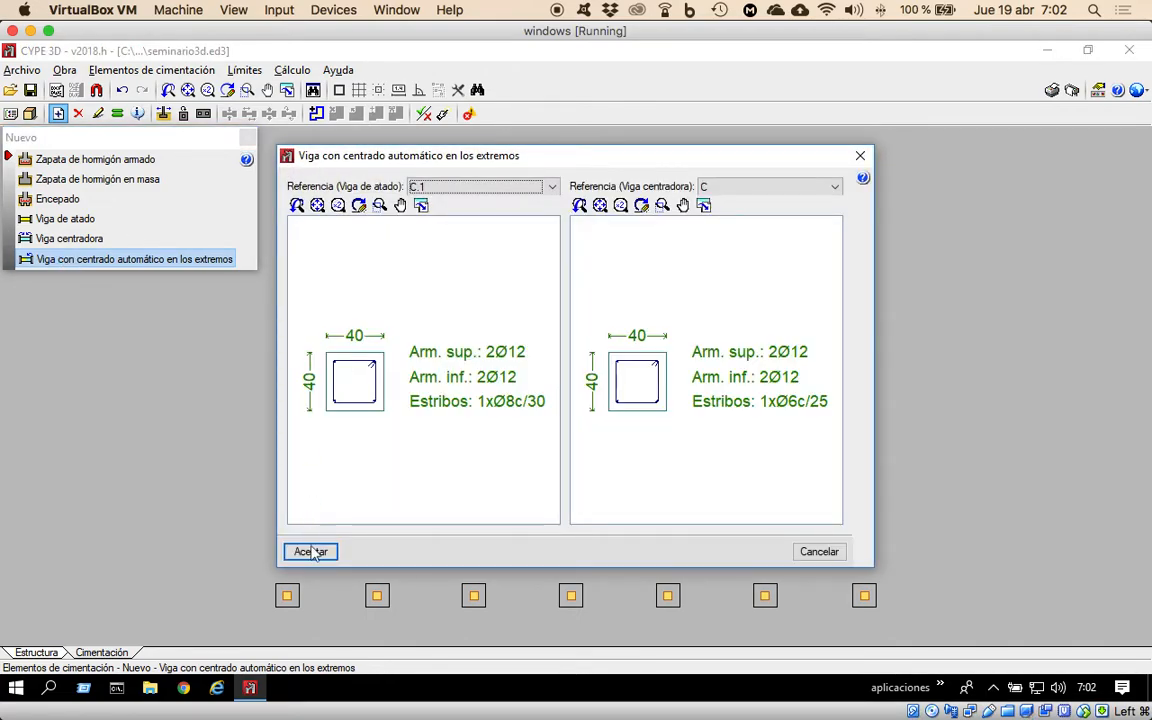
{"action": "left_click", "coordinate": [311, 553]}
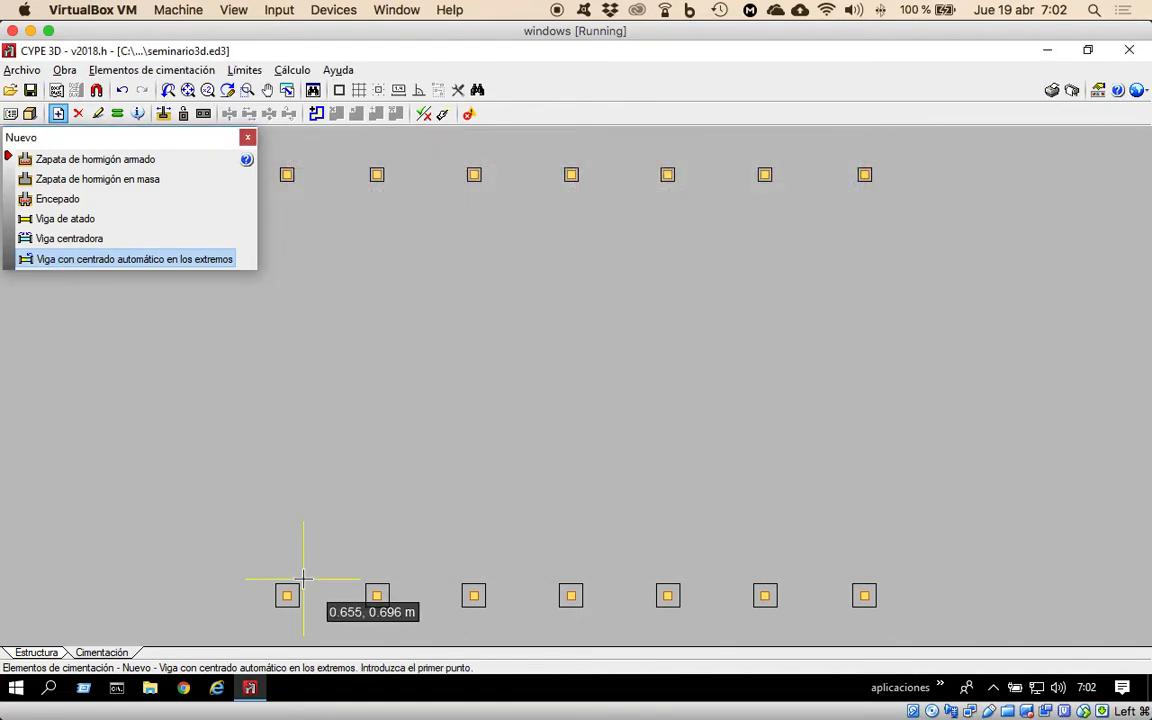
{"action": "left_click", "coordinate": [287, 596]}
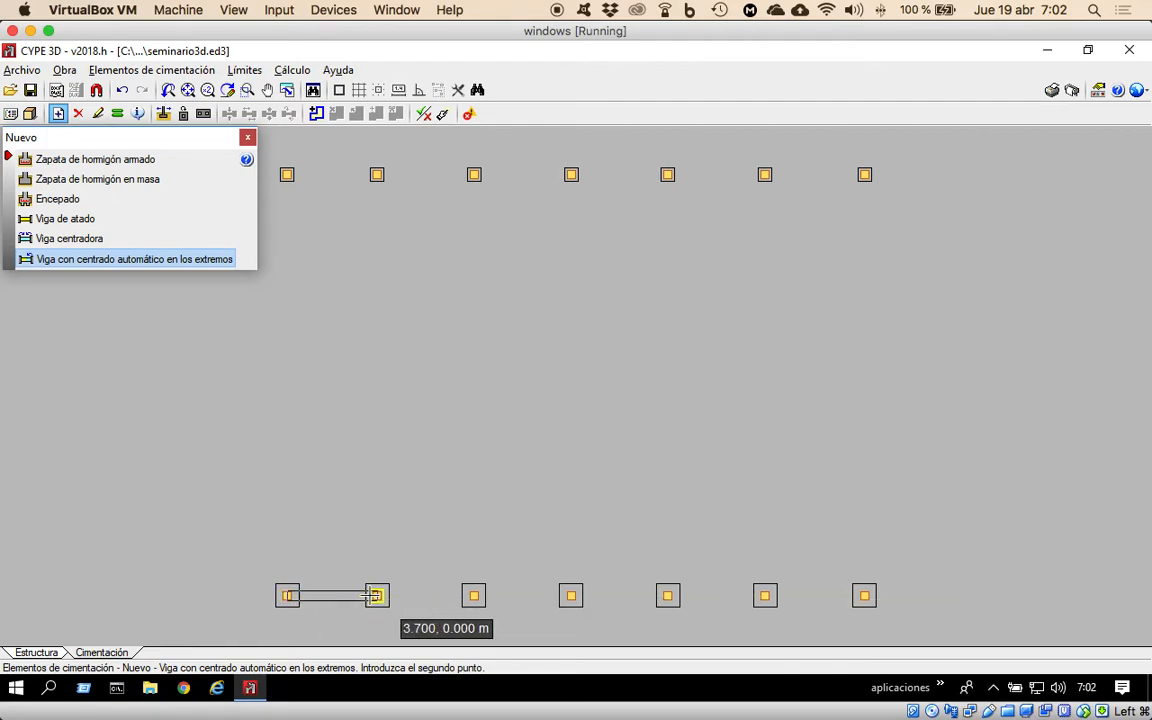
{"action": "left_click", "coordinate": [376, 596]}
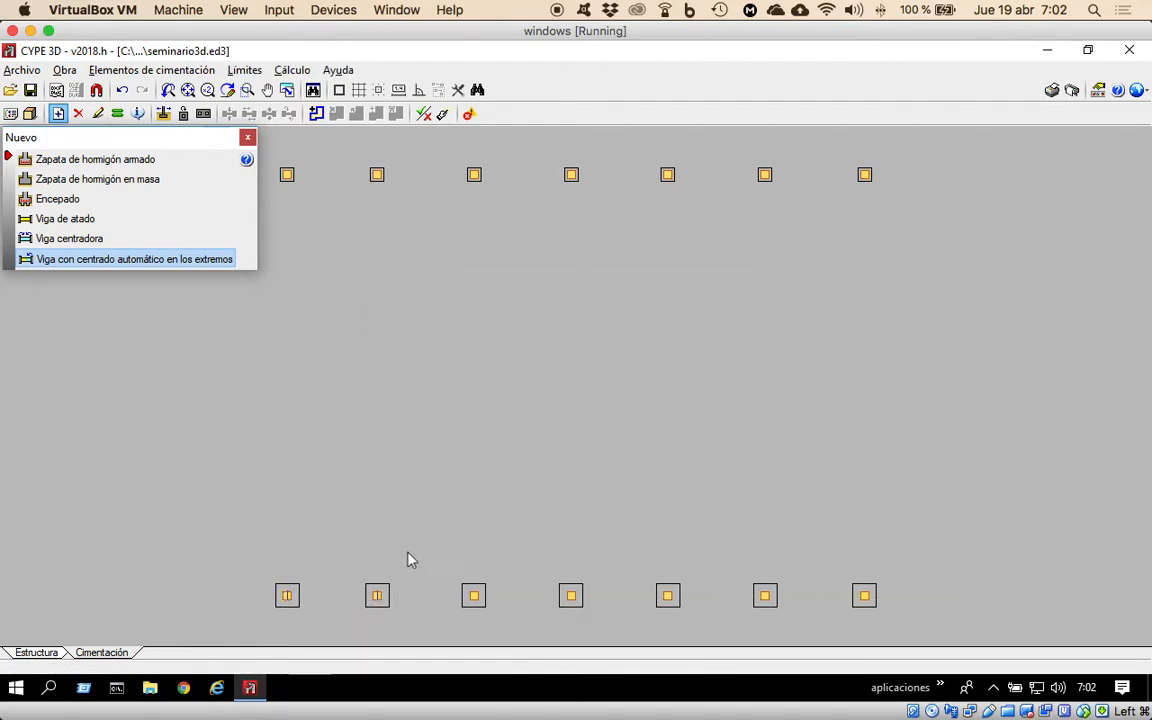
{"action": "left_click", "coordinate": [377, 596]}
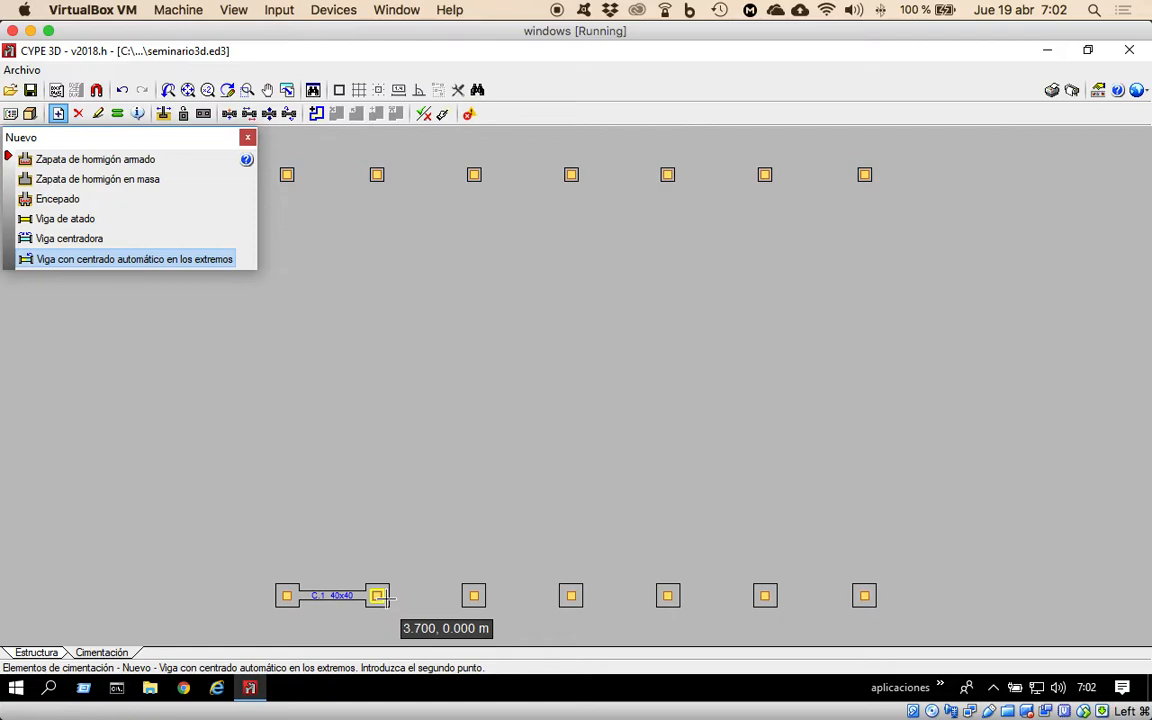
{"action": "left_click", "coordinate": [864, 596]}
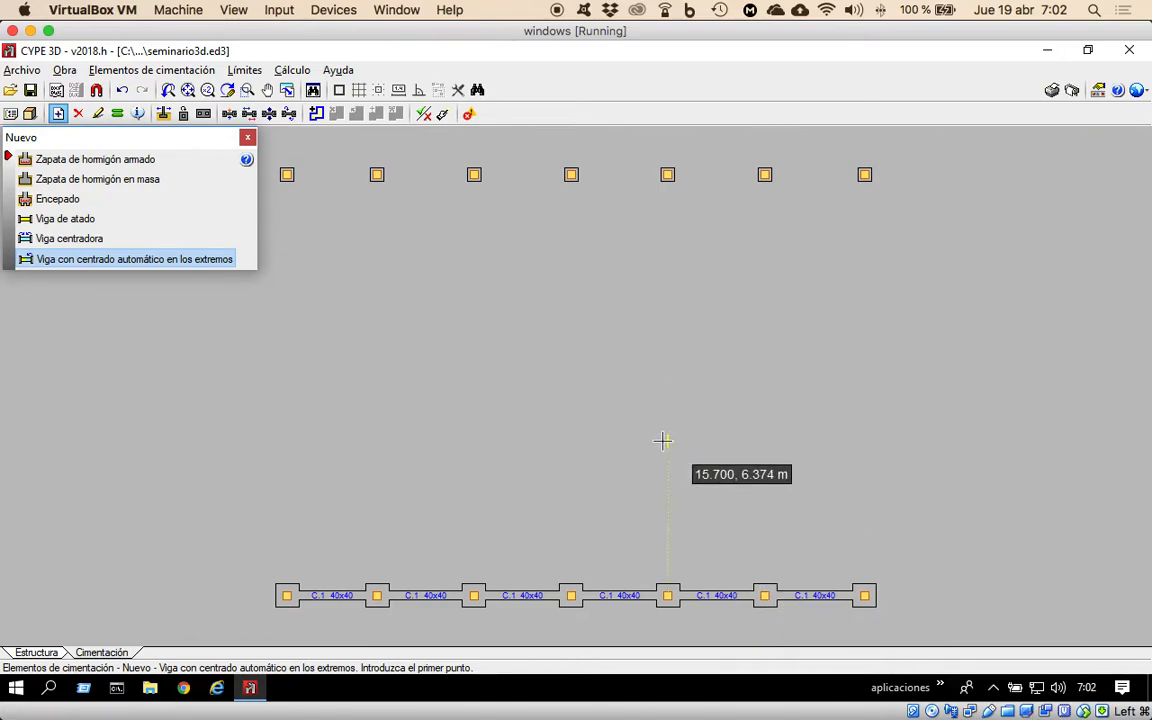
Connect all seven upper-row footings, from first to last, with the same automatically centred beams.
{"action": "left_click", "coordinate": [378, 270]}
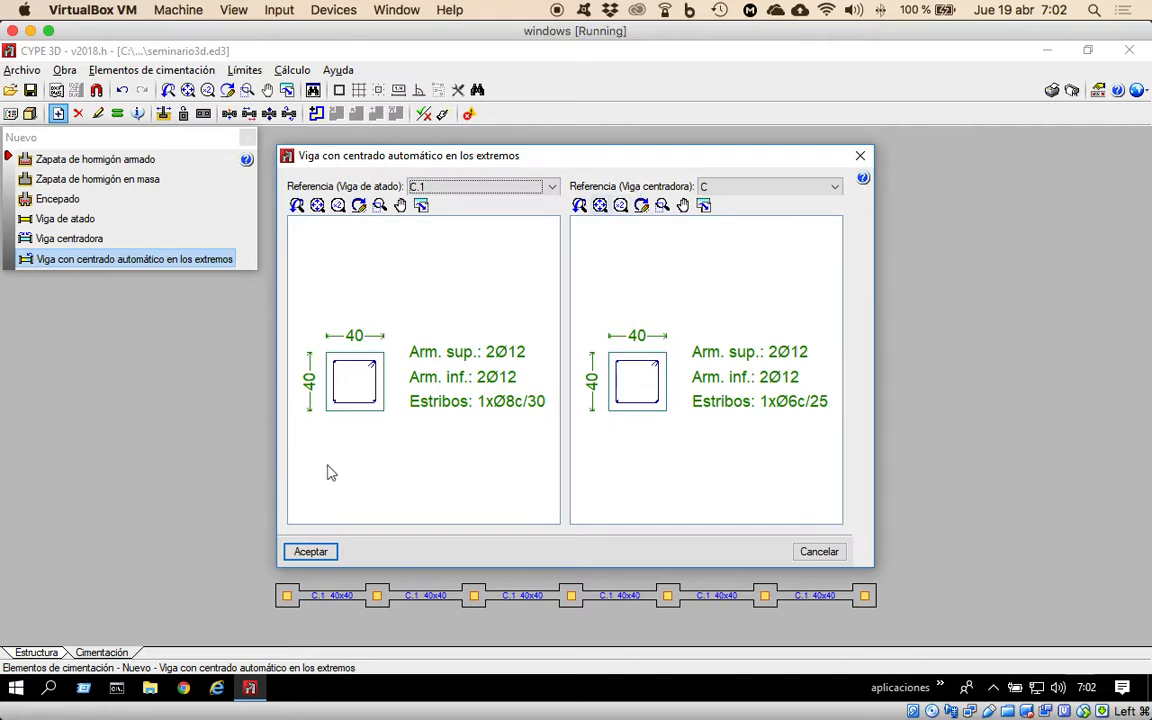
{"action": "left_click", "coordinate": [310, 551]}
{"action": "left_click", "coordinate": [288, 176]}
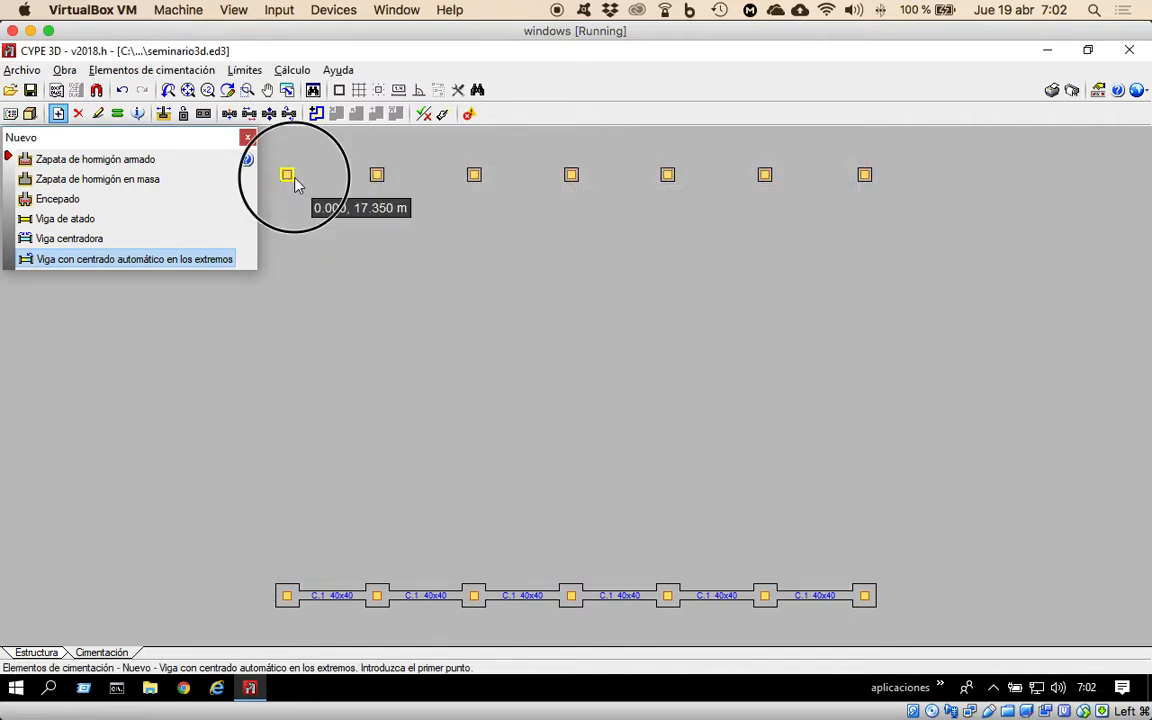
{"action": "left_click", "coordinate": [865, 175]}
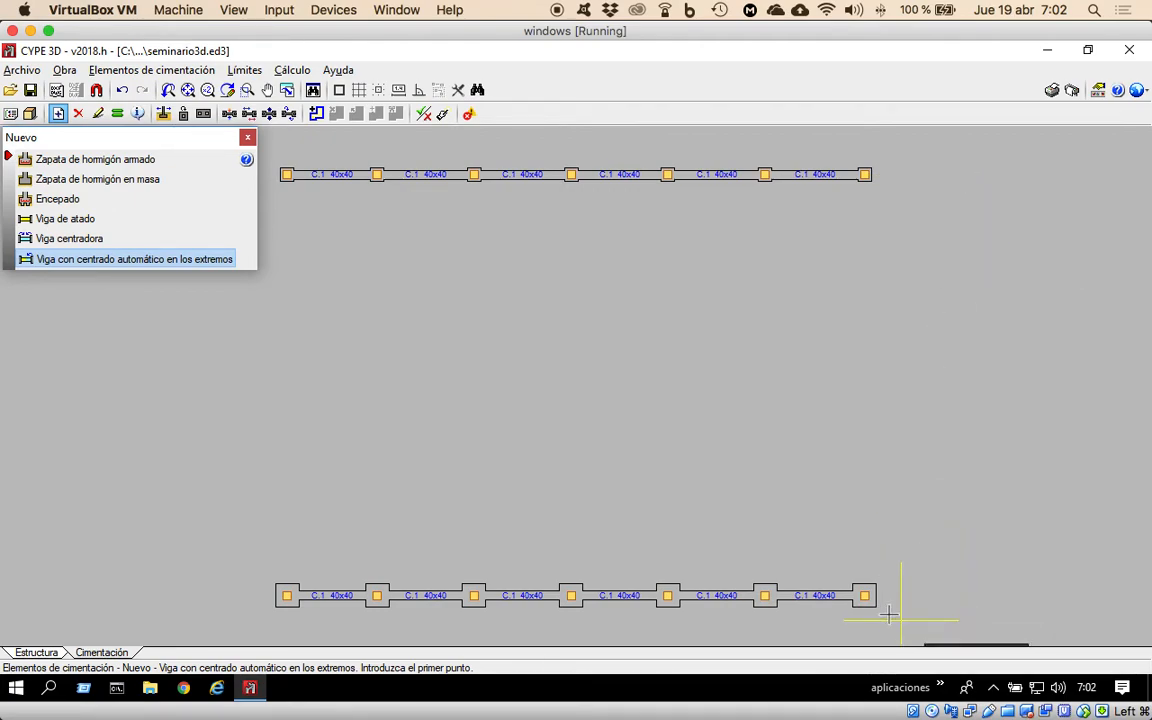
Close both ends of the foundation plan with automatically centred beams joining the corner footings of the two rows.
{"action": "left_click", "coordinate": [864, 595]}
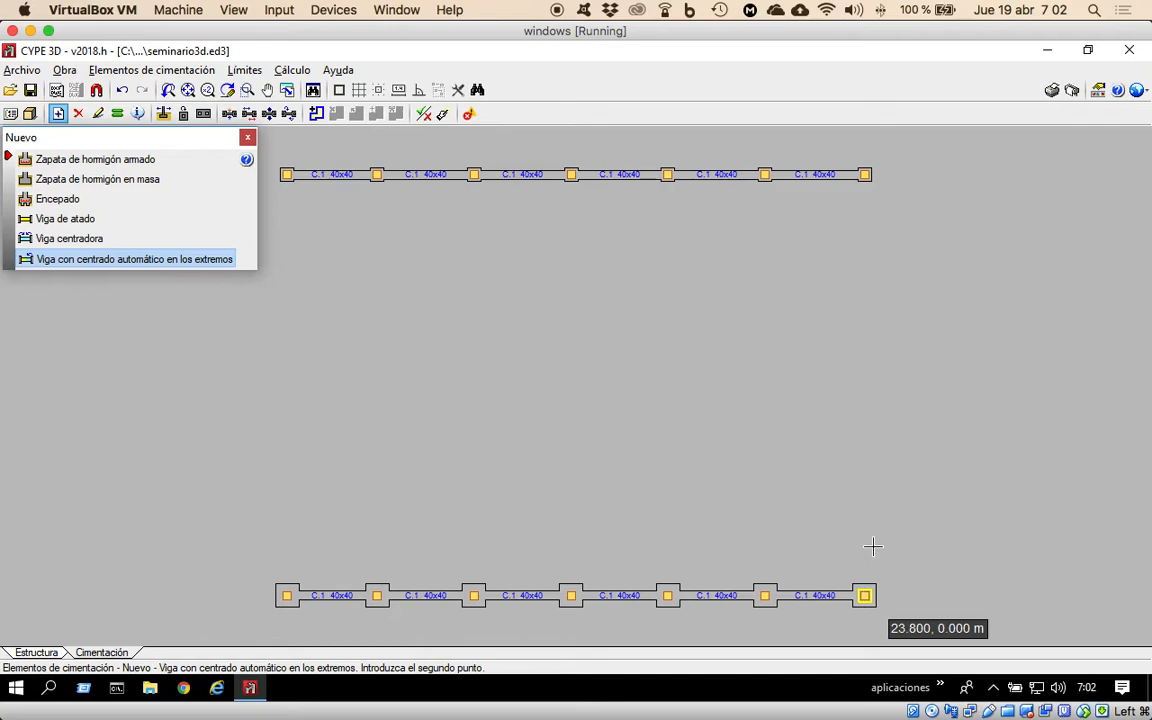
{"action": "left_click", "coordinate": [865, 176]}
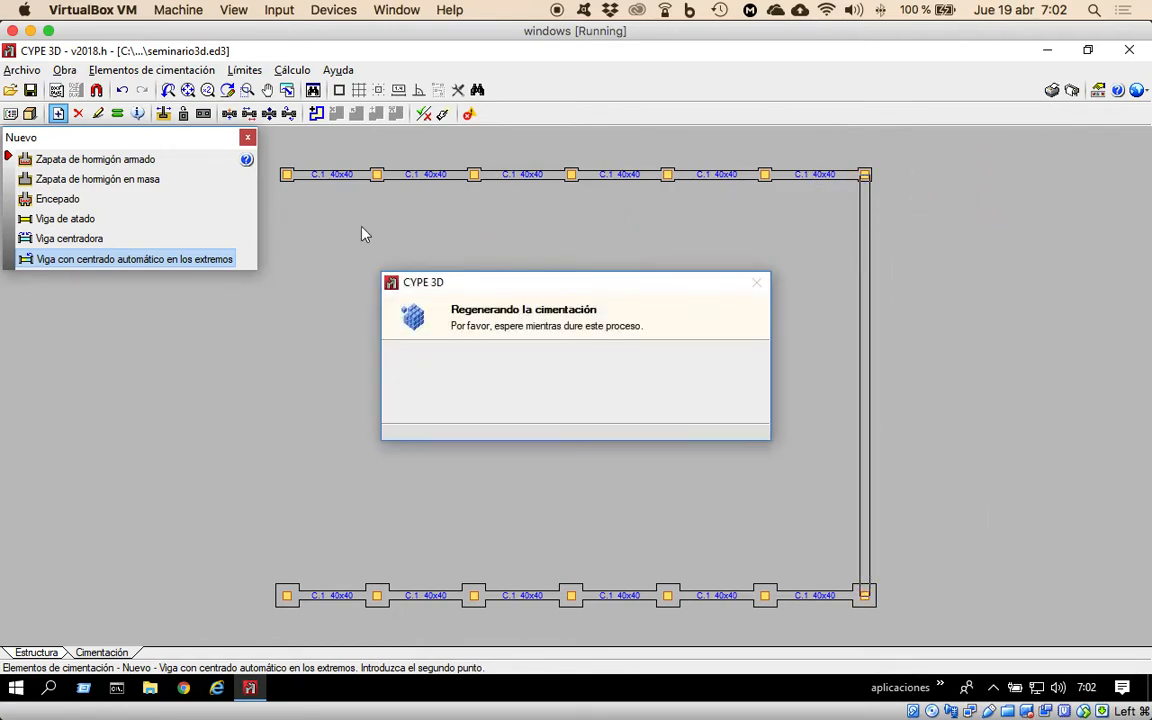
{"action": "left_click", "coordinate": [287, 182]}
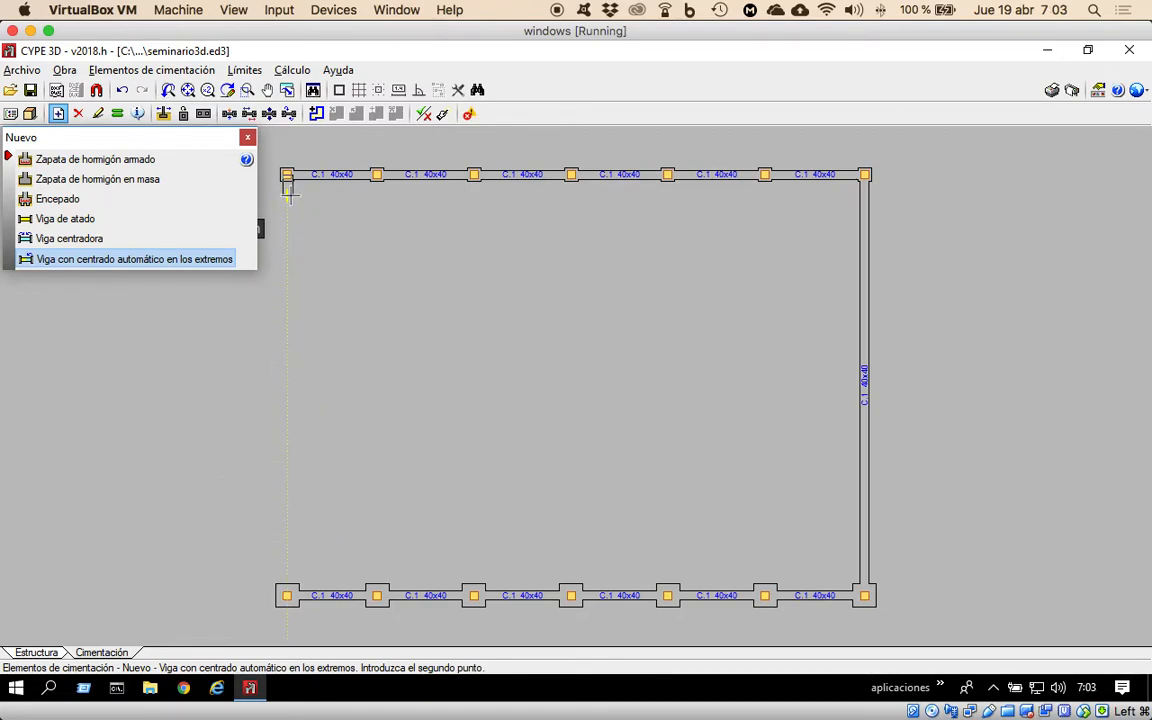
{"action": "left_click", "coordinate": [287, 596]}
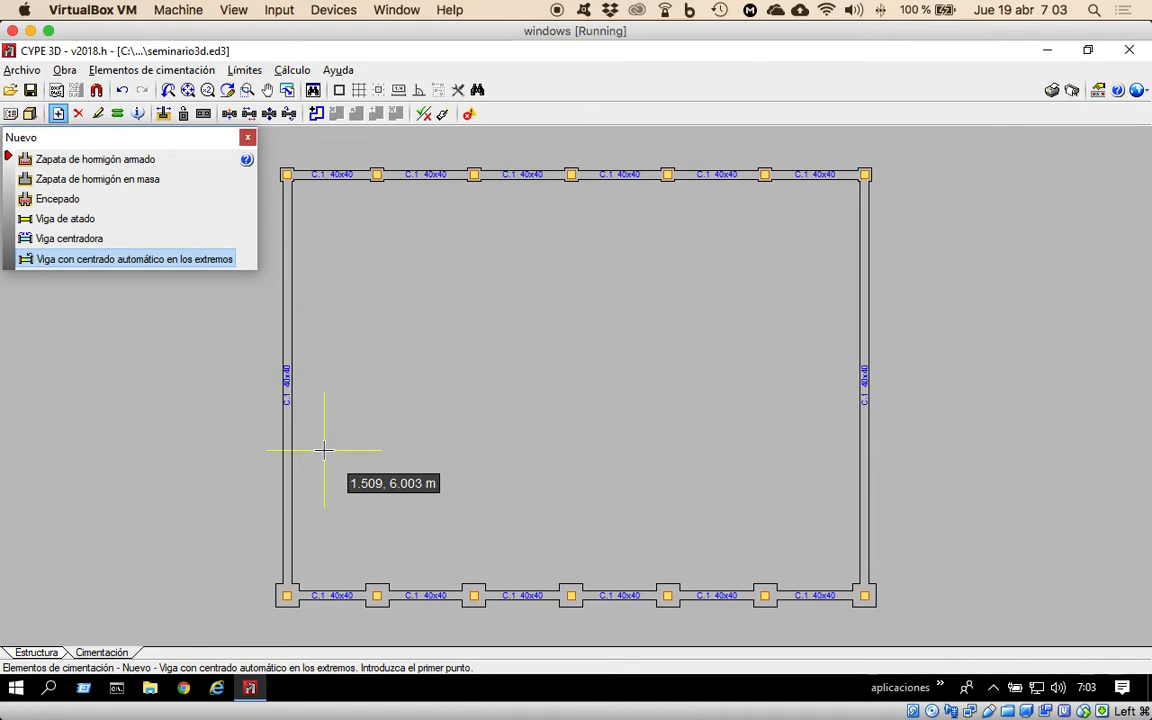
Return to the 3D structure and generate its joints automatically, grouping them where possible.
{"action": "left_click", "coordinate": [40, 652]}
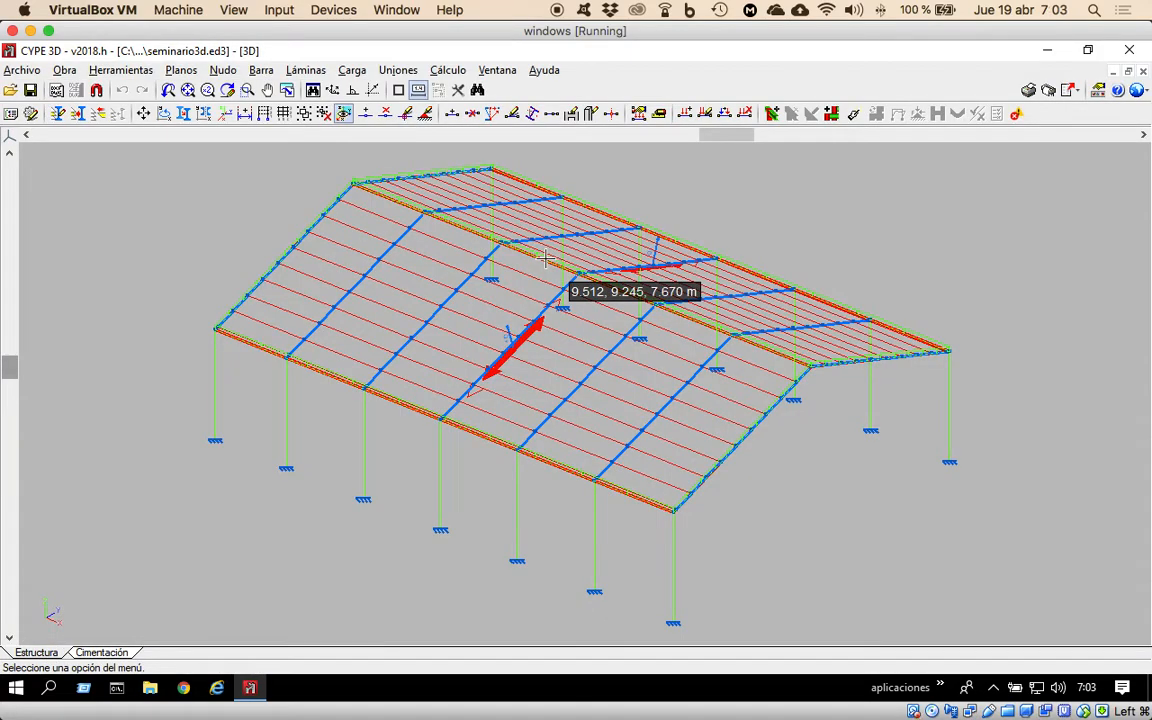
{"action": "left_click", "coordinate": [409, 74]}
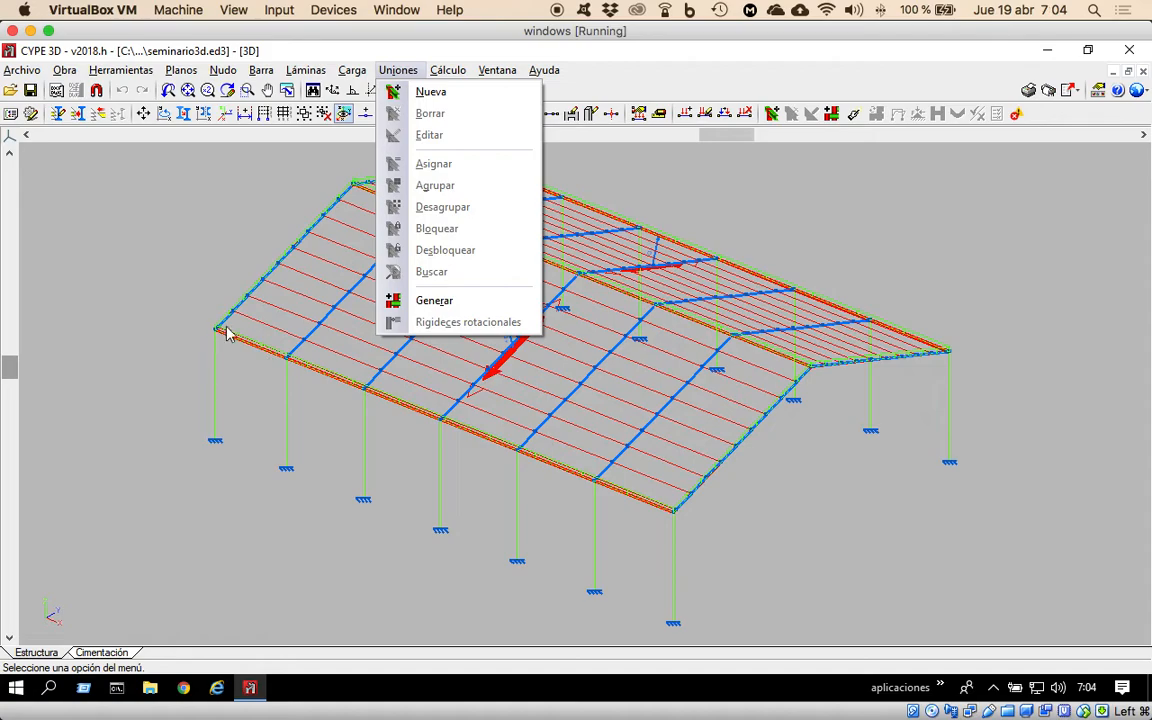
{"action": "left_click", "coordinate": [434, 304]}
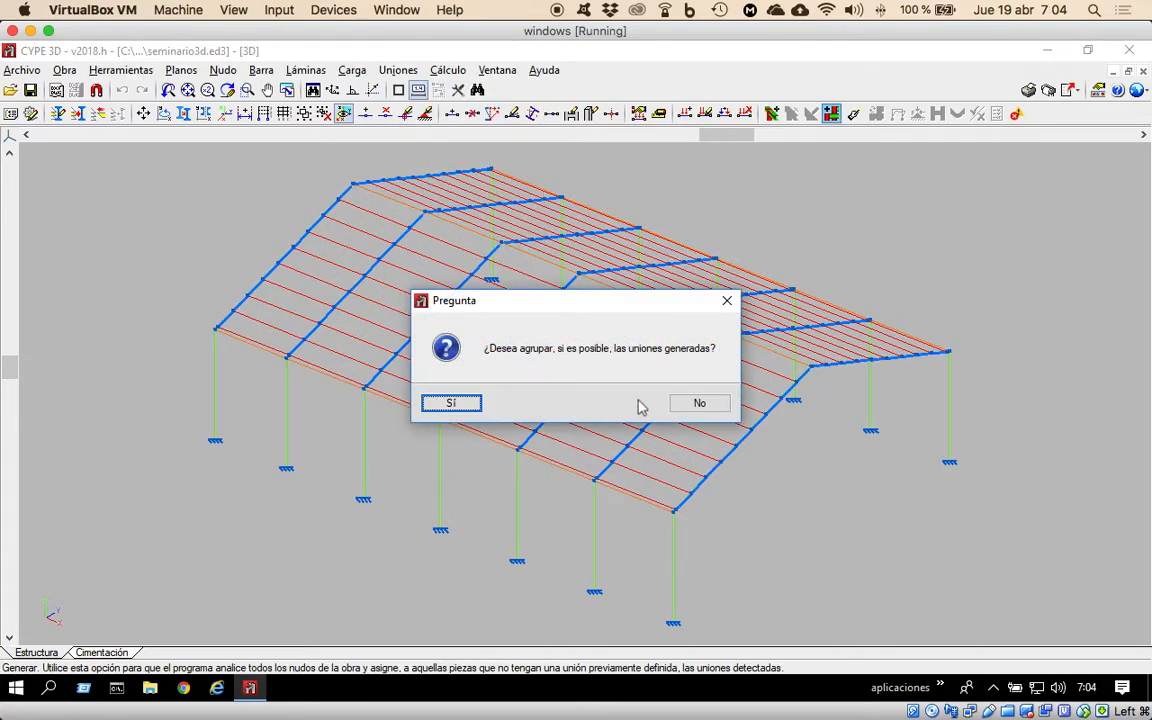
{"action": "left_click", "coordinate": [453, 405]}
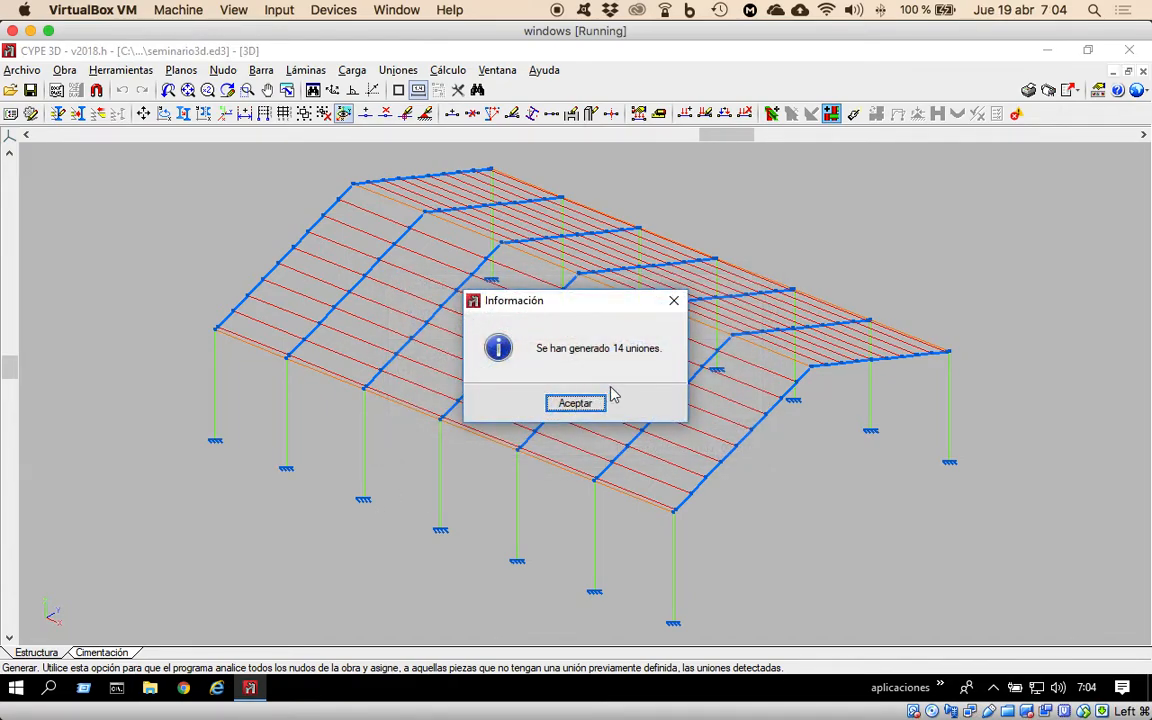
{"action": "left_click", "coordinate": [578, 404]}
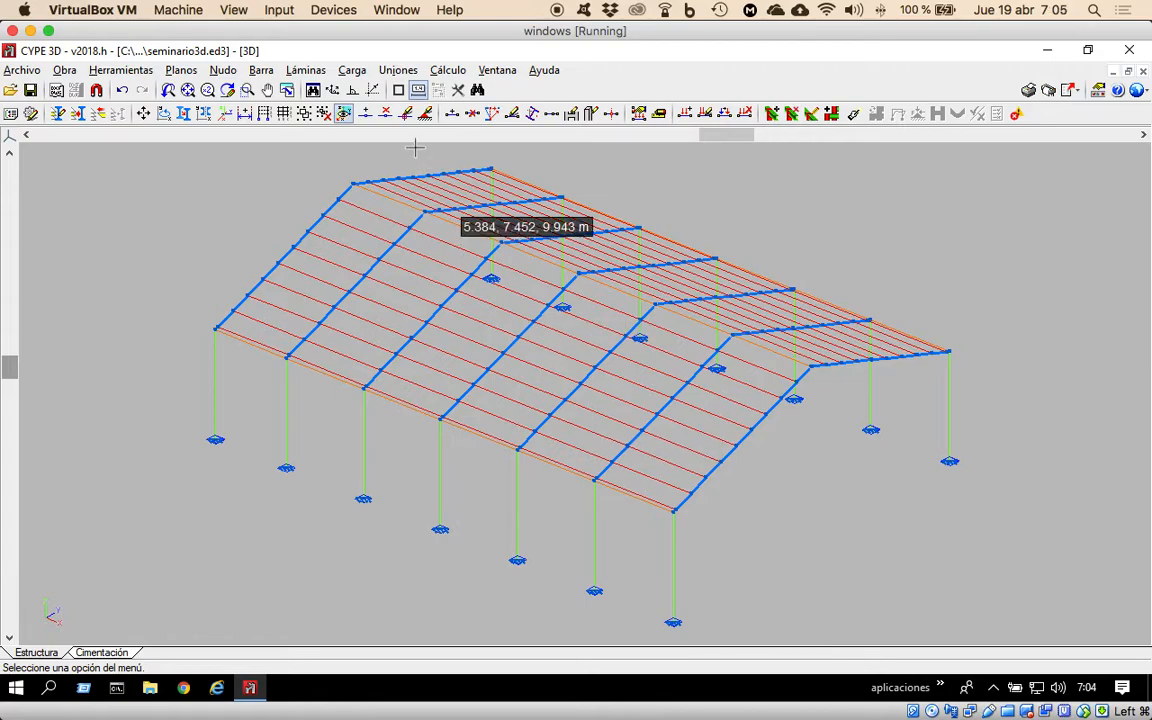
{"action": "left_click", "coordinate": [397, 71]}
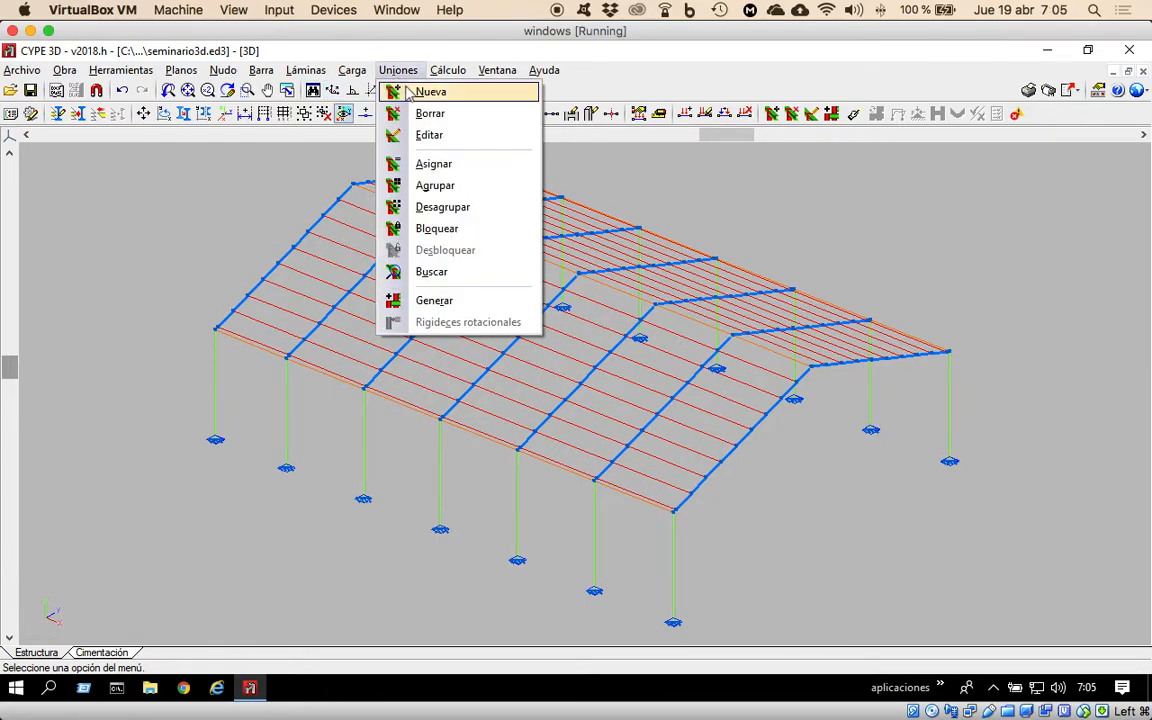
{"action": "left_click", "coordinate": [436, 167]}
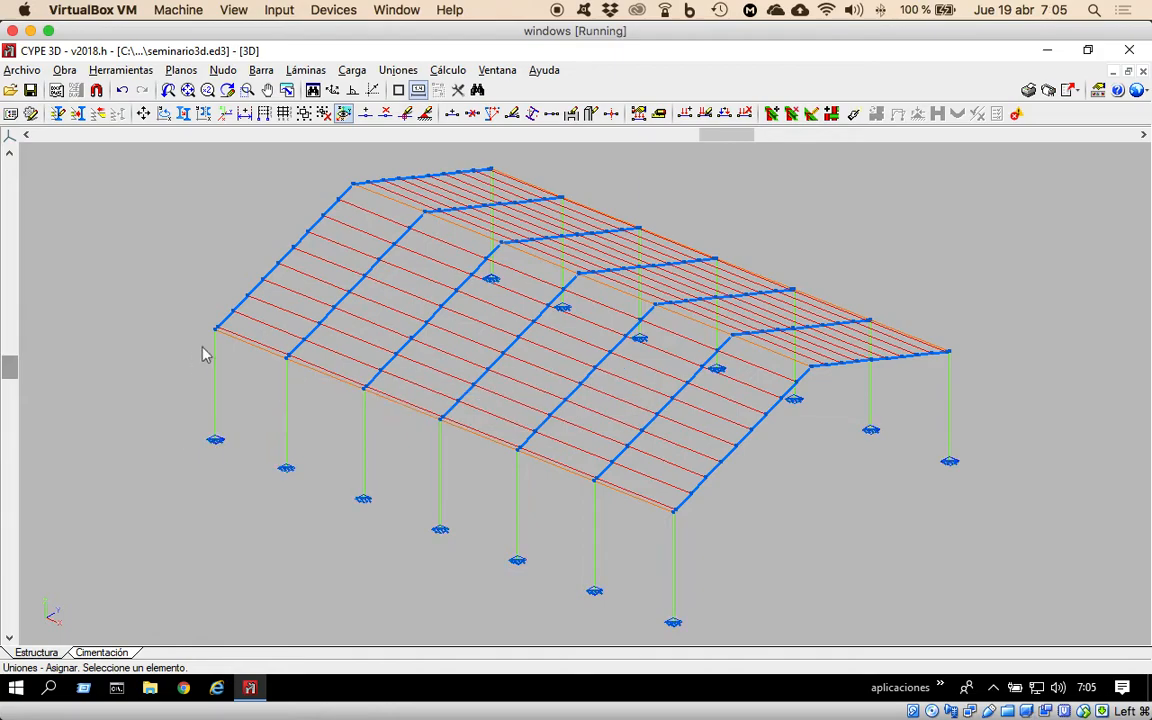
Try to define a new joint manually at several eave, ridge and rafter nodes of the roof.
{"action": "mouse_move", "coordinate": [215, 443]}
{"action": "left_click", "coordinate": [398, 70]}
{"action": "left_click", "coordinate": [408, 93]}
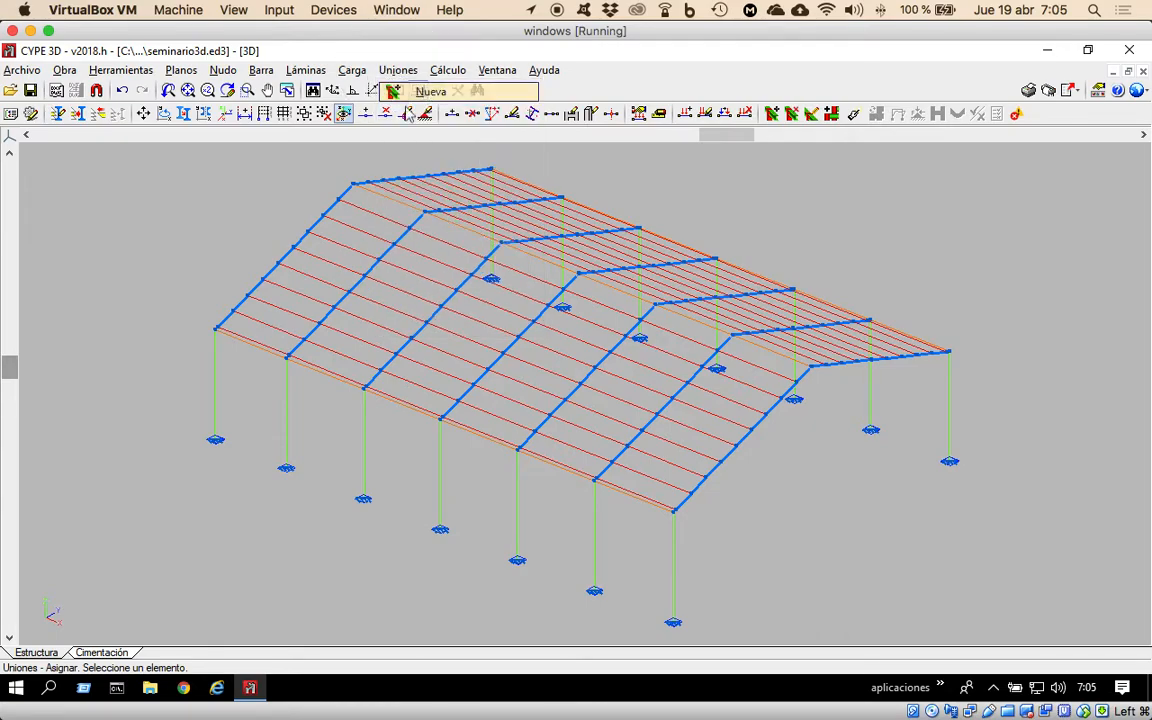
{"action": "left_click", "coordinate": [285, 357]}
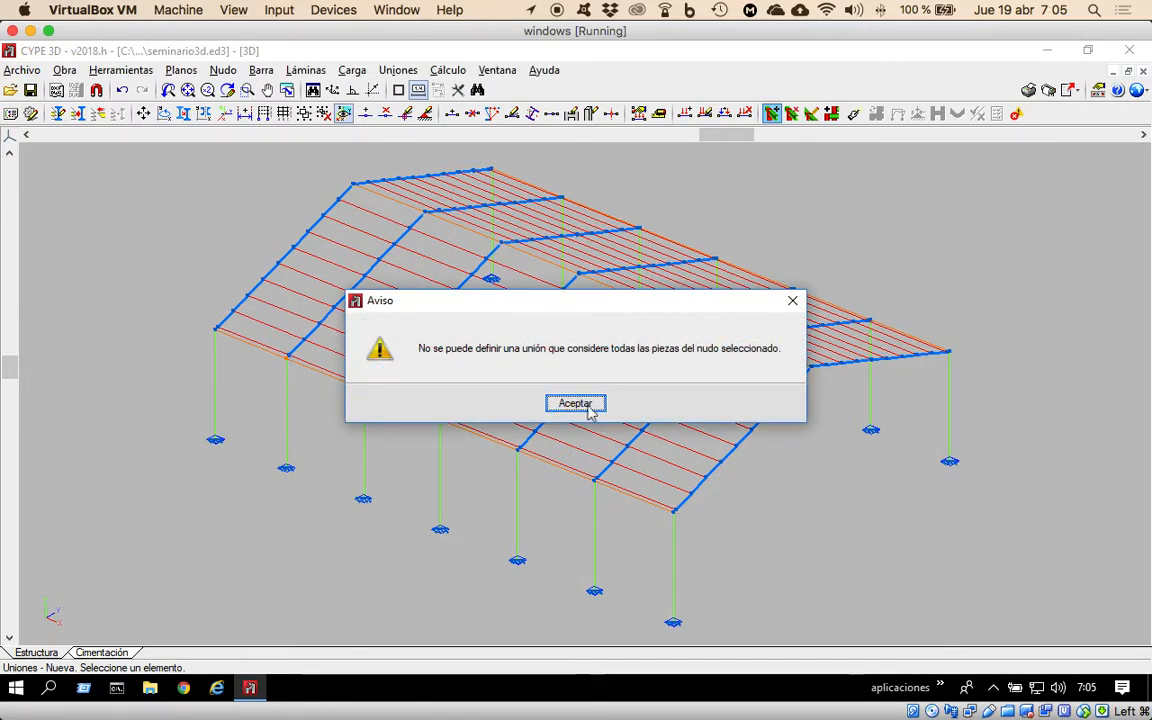
{"action": "left_click", "coordinate": [588, 410]}
{"action": "left_click", "coordinate": [364, 398]}
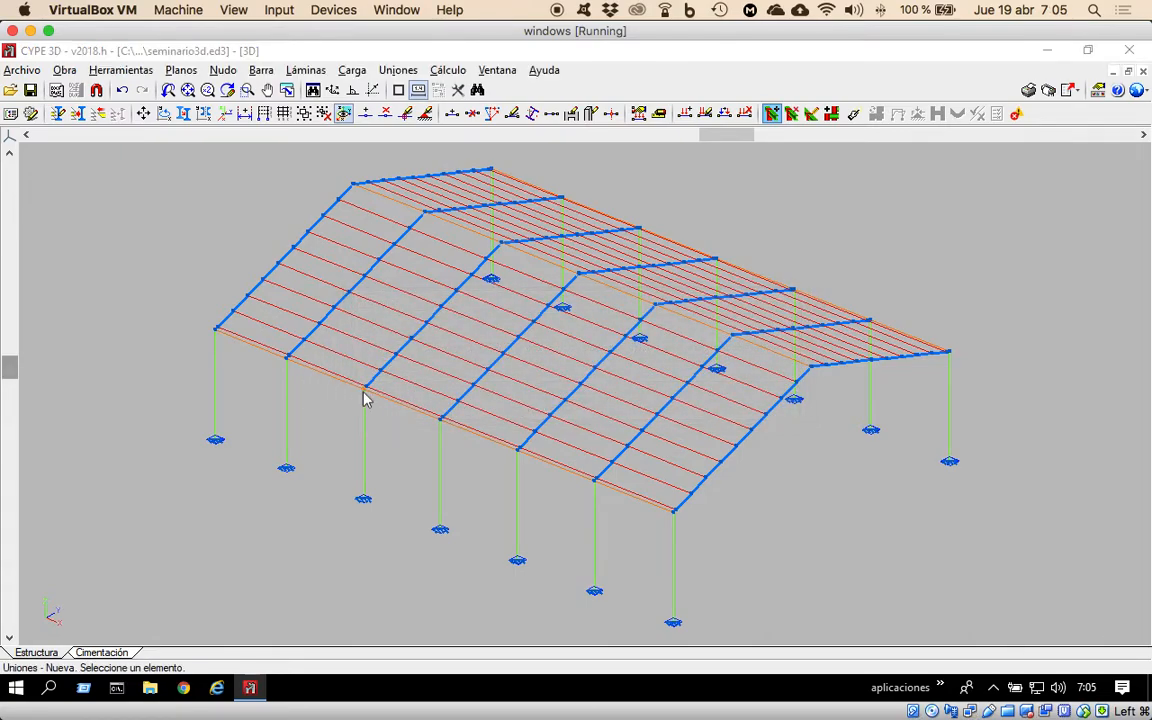
{"action": "left_click", "coordinate": [569, 414]}
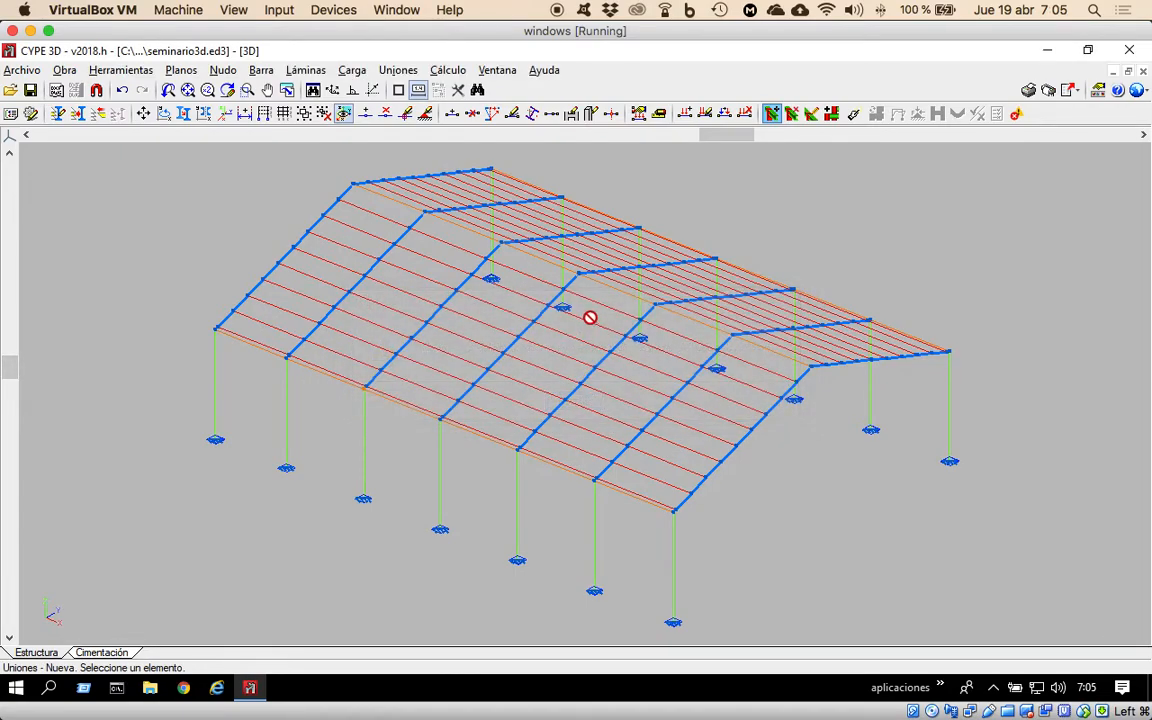
{"action": "left_click", "coordinate": [579, 277]}
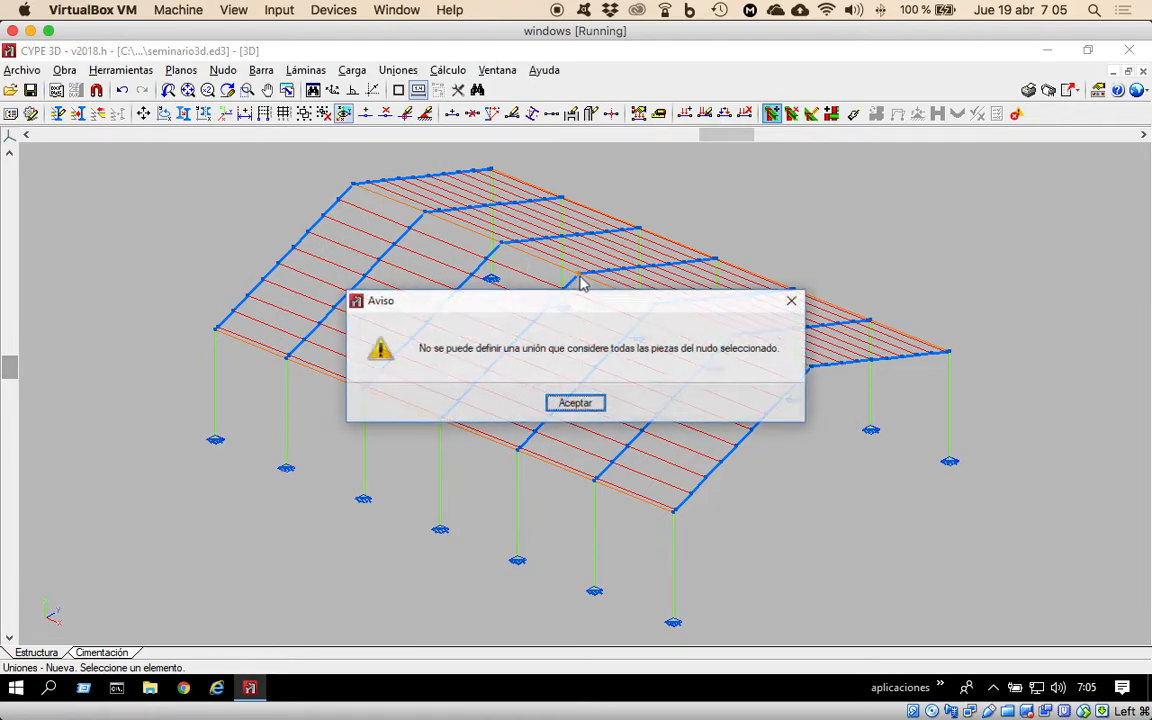
{"action": "left_click", "coordinate": [573, 403]}
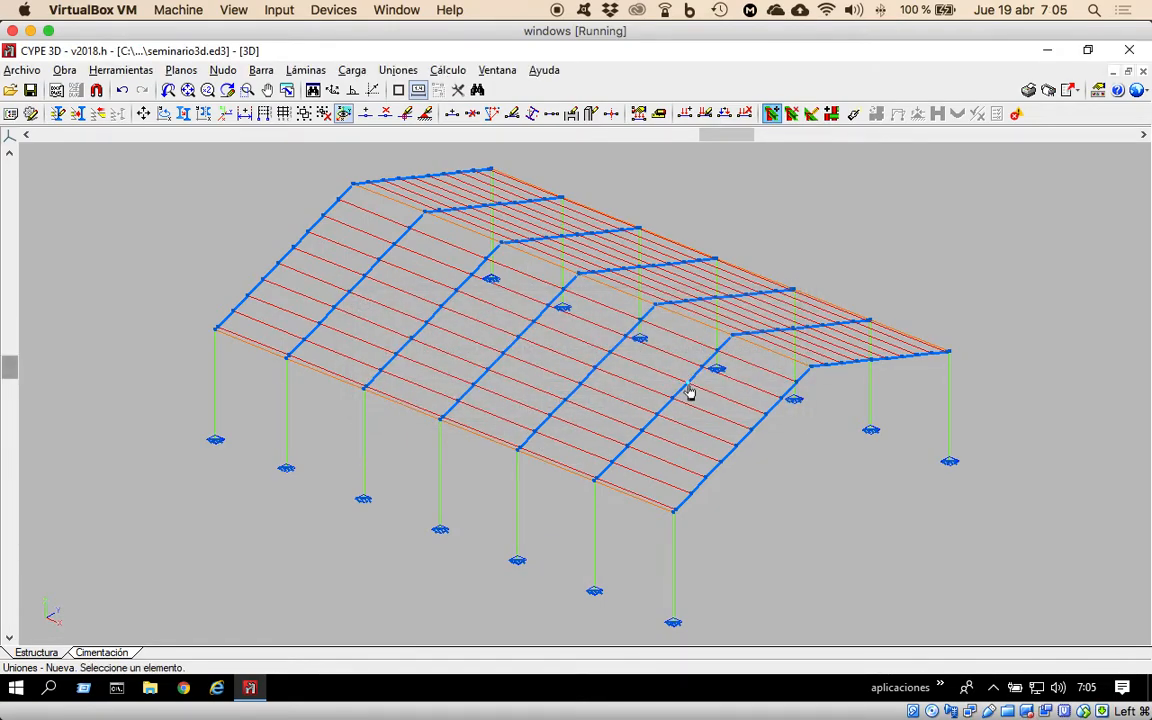
{"action": "left_click", "coordinate": [690, 393]}
{"action": "left_click", "coordinate": [573, 403]}
Open the generated anchor plate joint at the base of the first front-row column for editing and enlarge its editor.
{"action": "left_click", "coordinate": [397, 70]}
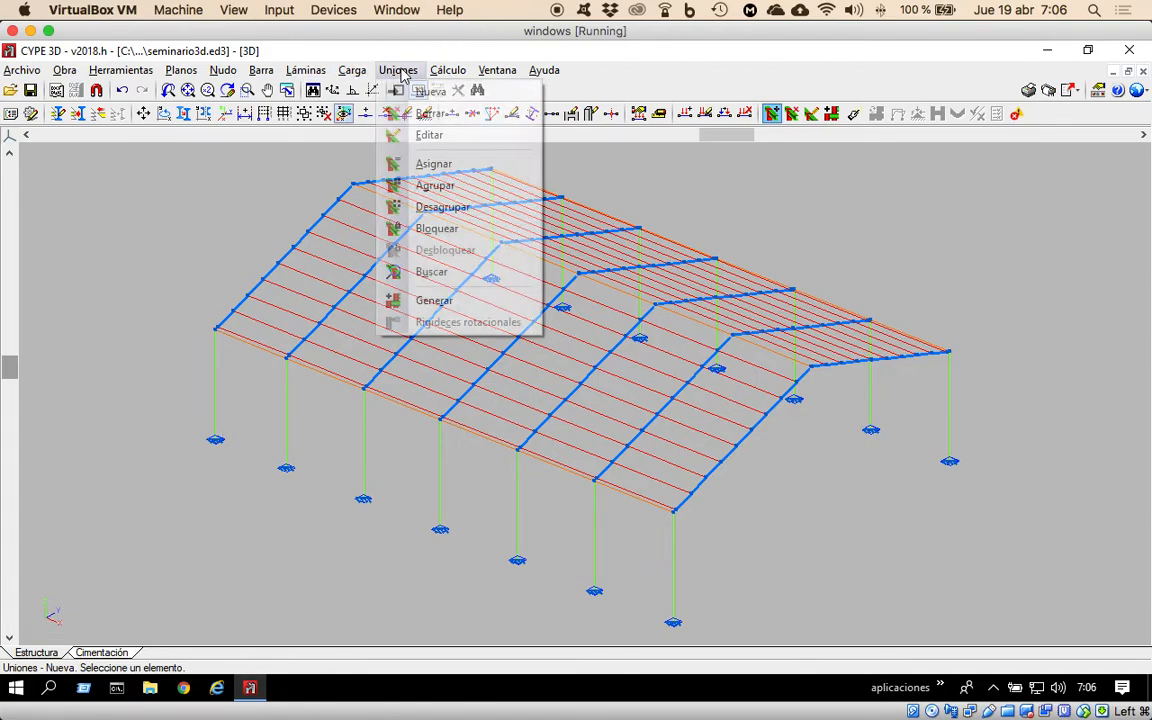
{"action": "left_click", "coordinate": [430, 134]}
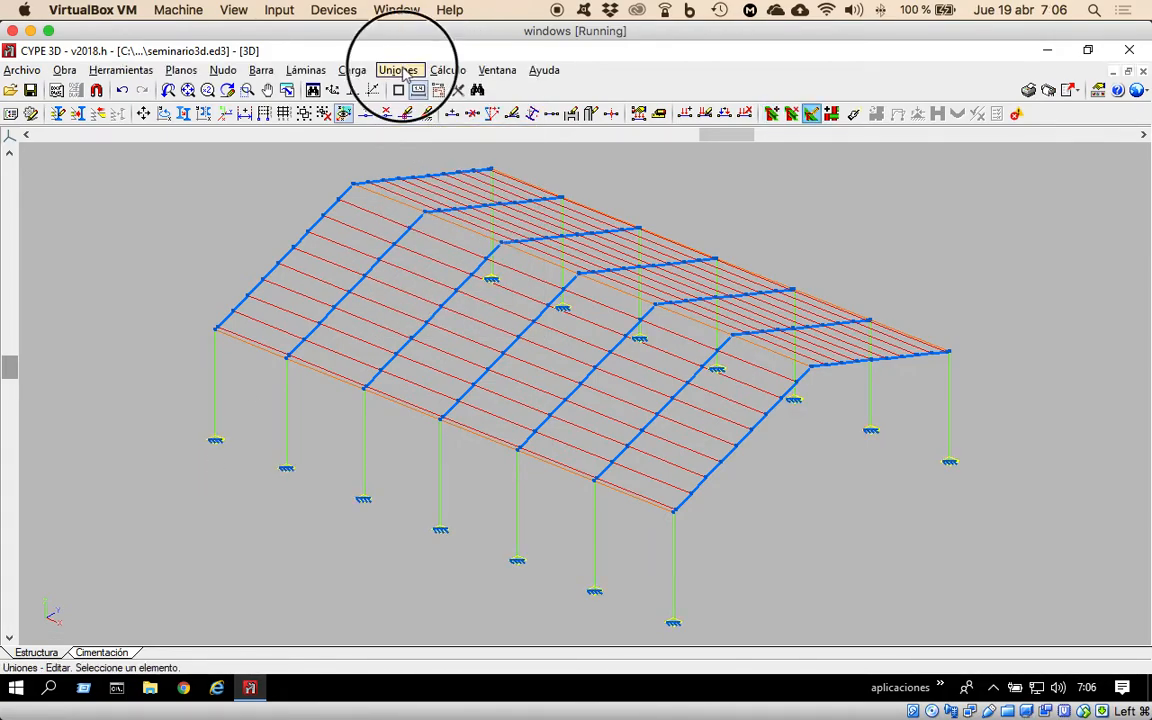
{"action": "left_click", "coordinate": [399, 71]}
{"action": "left_click", "coordinate": [182, 475]}
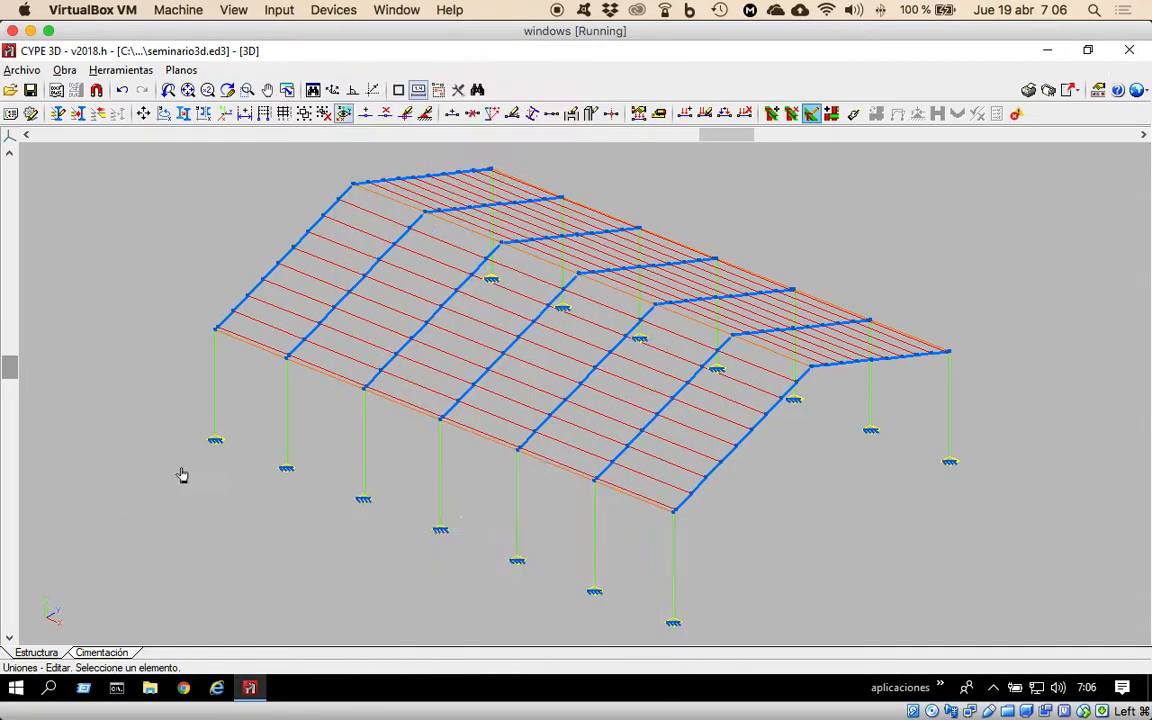
{"action": "left_click", "coordinate": [217, 446]}
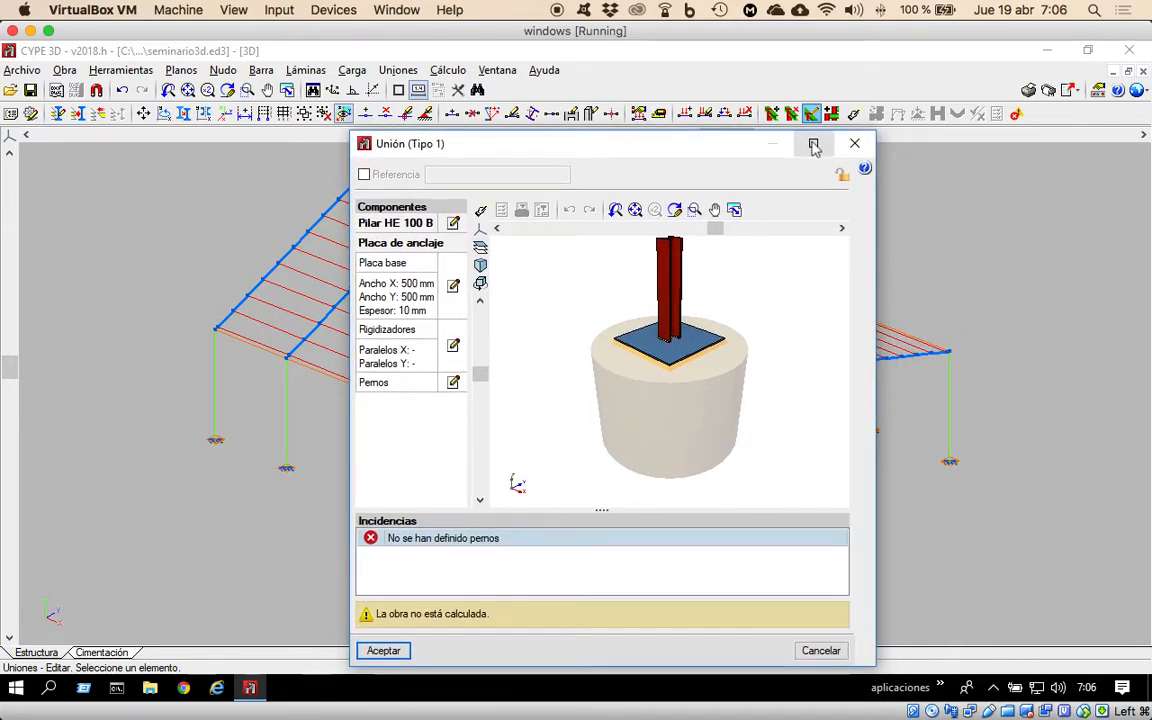
{"action": "left_click", "coordinate": [814, 141]}
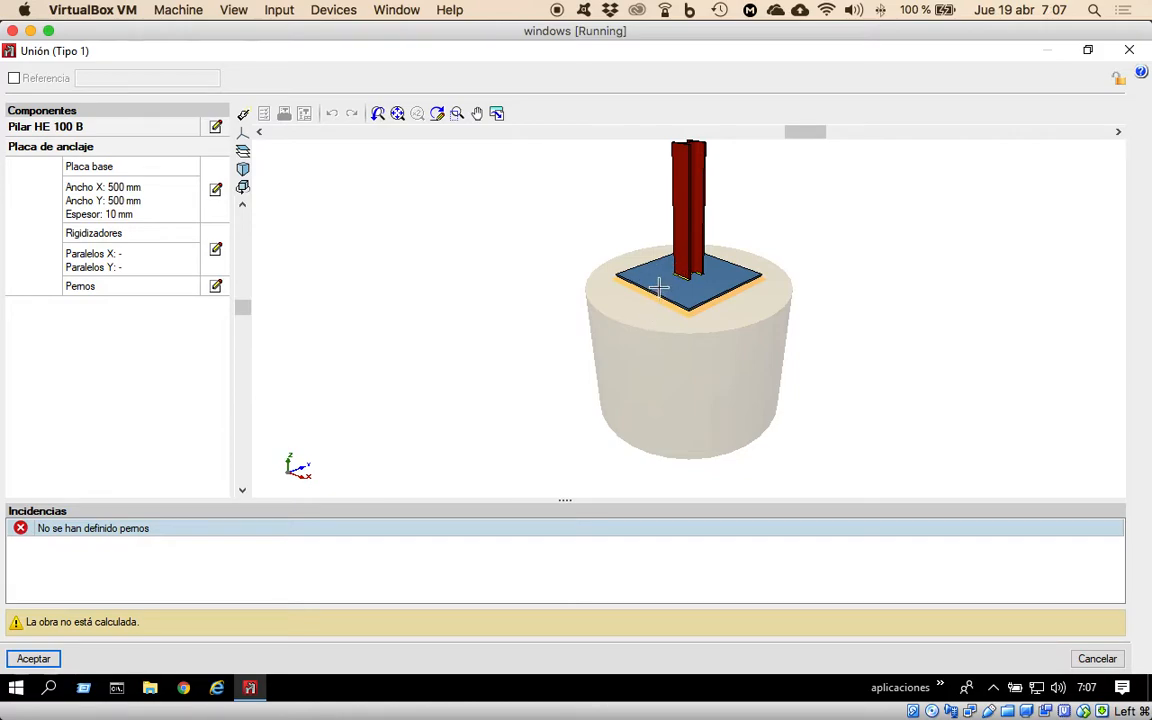
Define the anchor plate's bolts as 12 mm diameter, 50 cm long with 90-degree bends, and save the joint.
{"action": "left_click", "coordinate": [215, 288]}
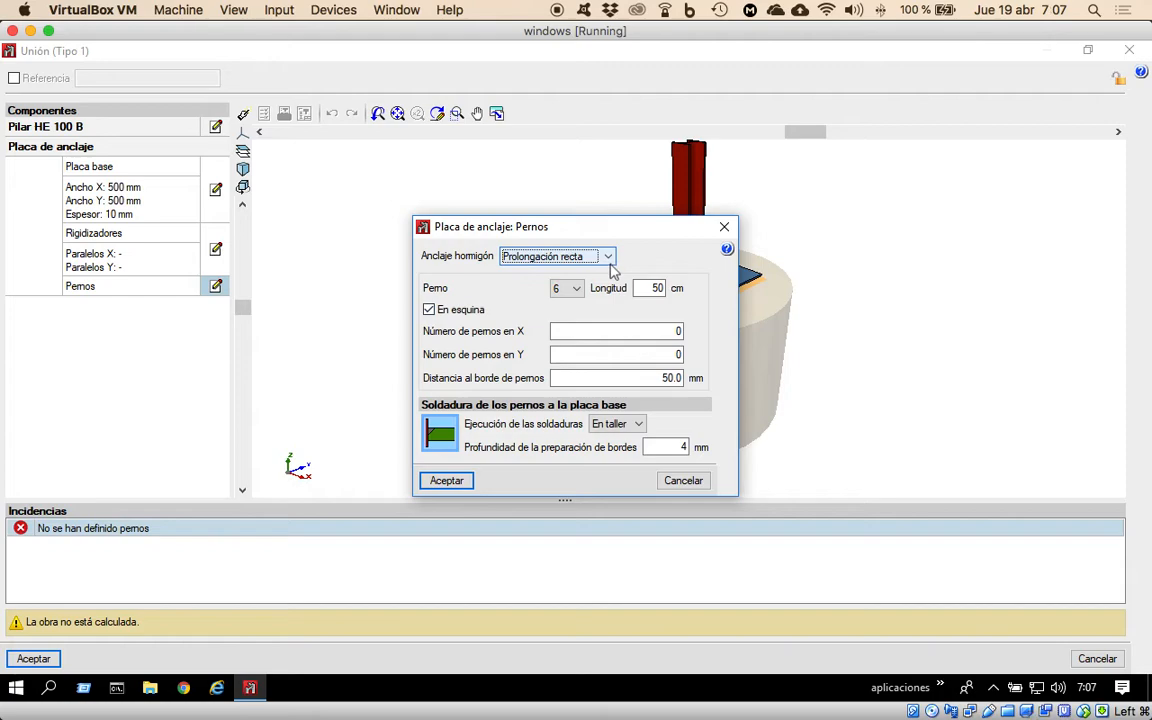
{"action": "left_click", "coordinate": [555, 257]}
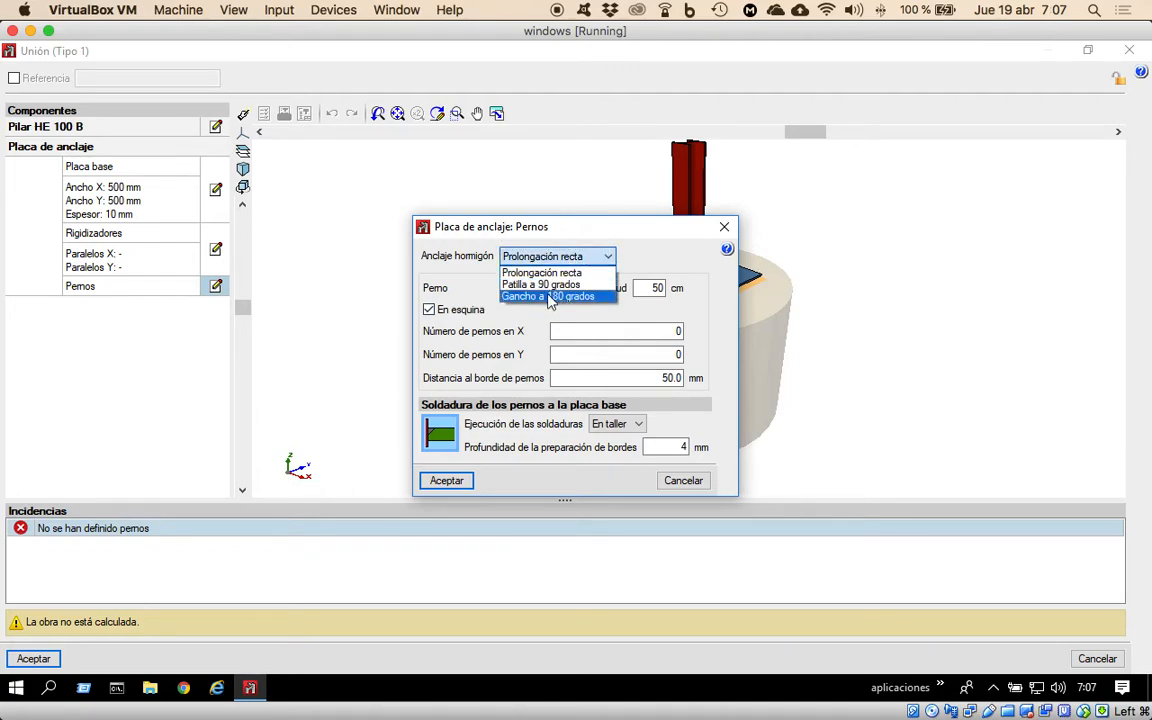
{"action": "left_click", "coordinate": [553, 279]}
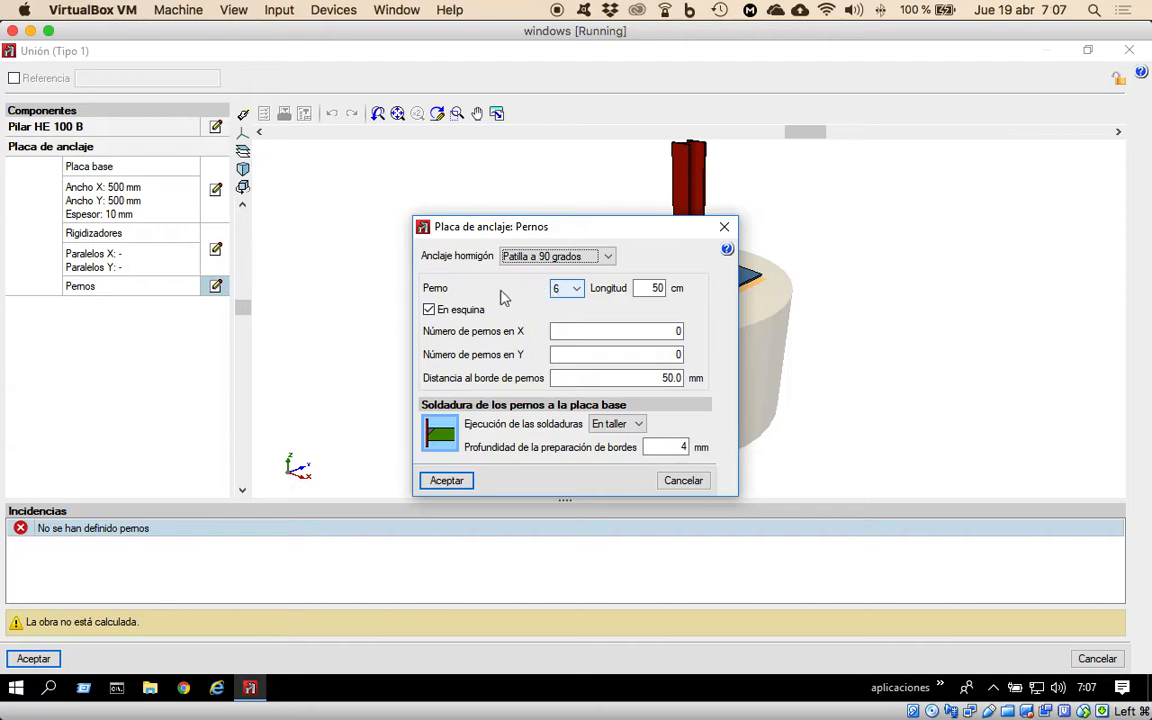
{"action": "left_click", "coordinate": [576, 289]}
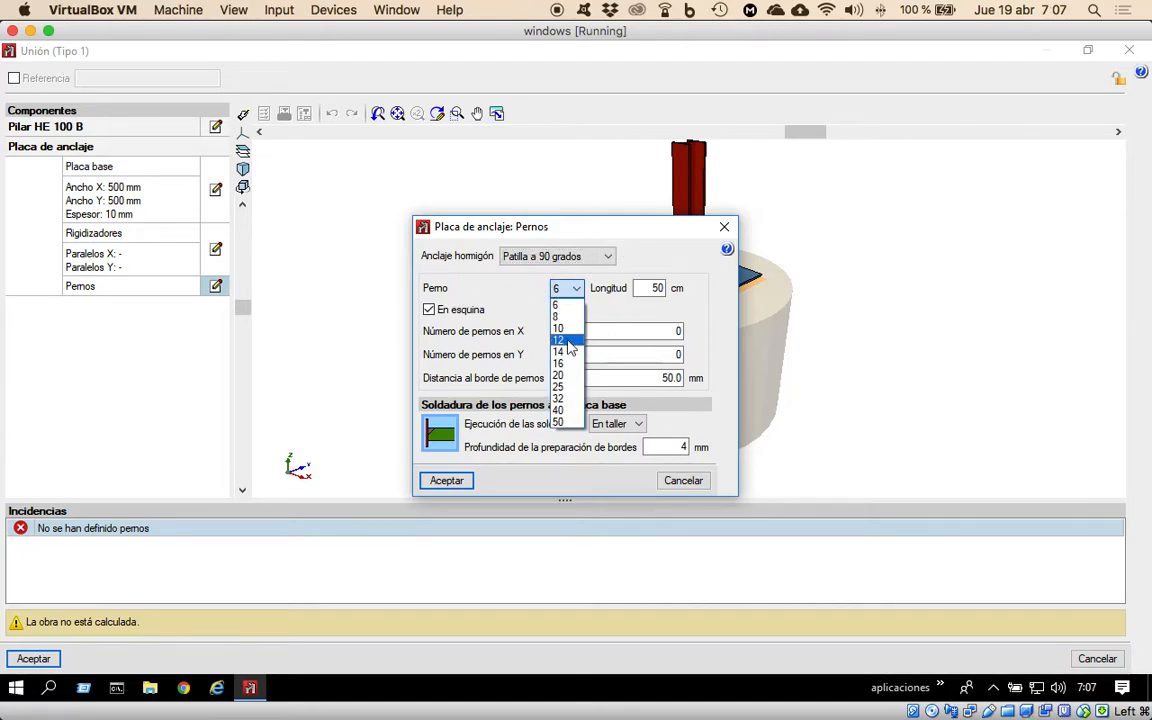
{"action": "left_click", "coordinate": [570, 340]}
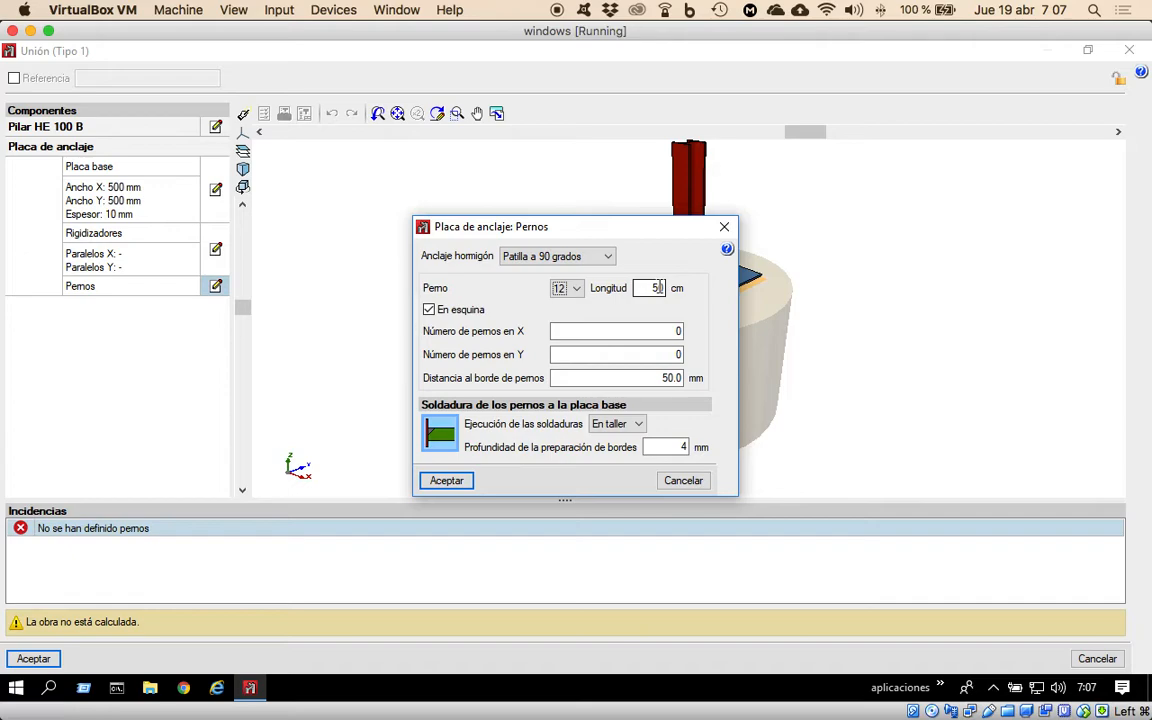
{"action": "type", "text": "0"}
{"action": "left_click", "coordinate": [447, 481]}
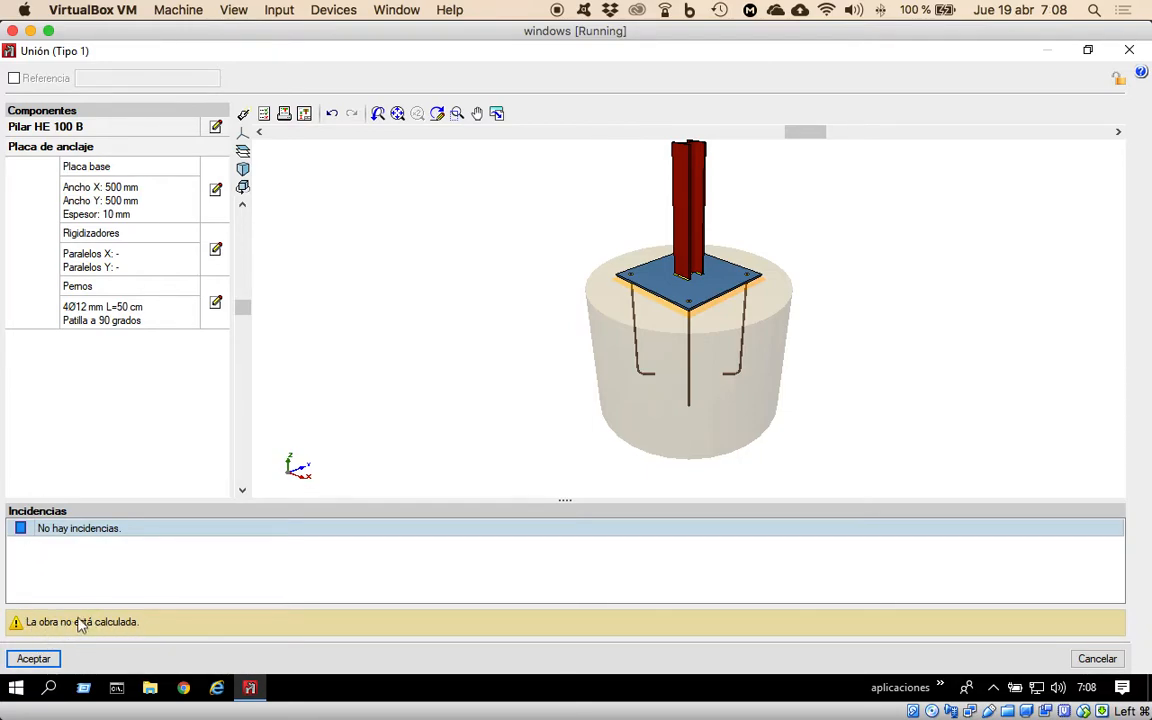
{"action": "left_click", "coordinate": [31, 659]}
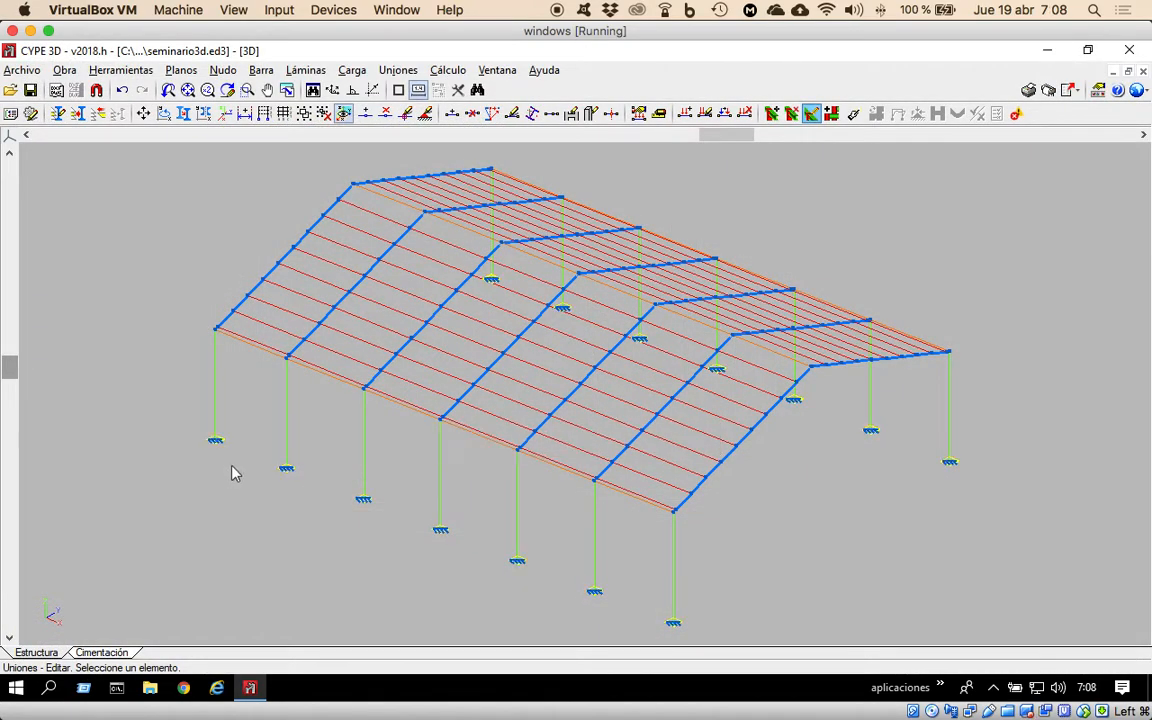
Check the anchor plate joint at the third front-row column base for the same bolts and close it unchanged.
{"action": "mouse_move", "coordinate": [218, 452]}
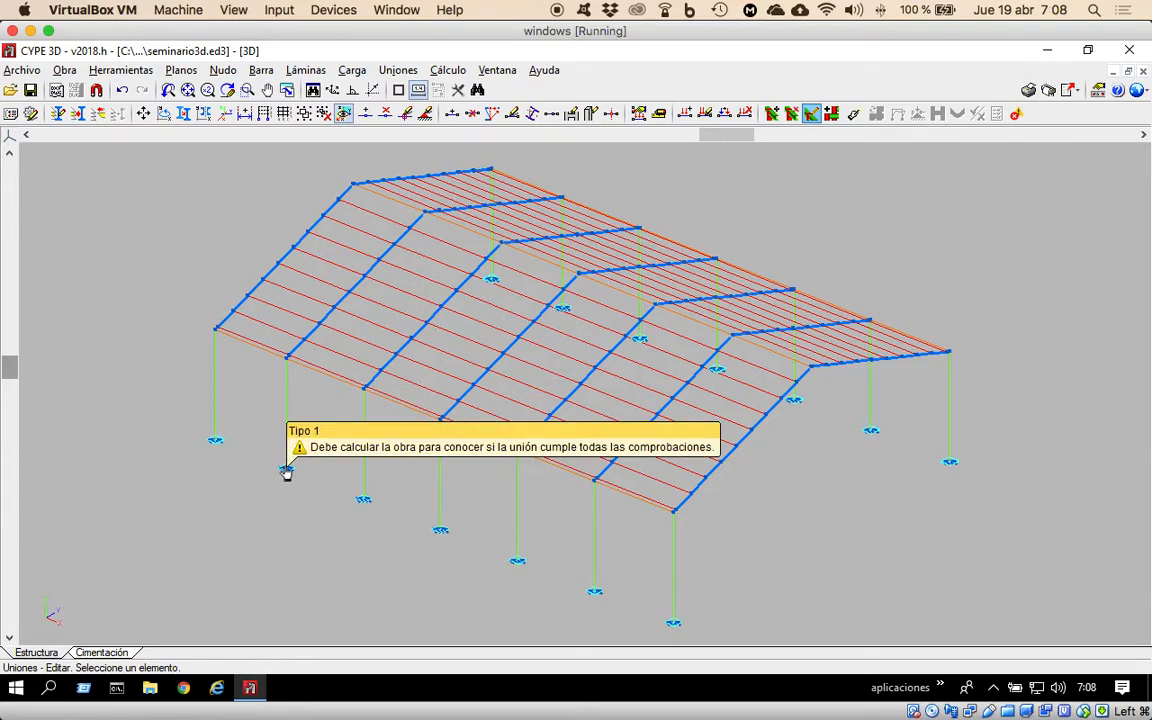
{"action": "mouse_move", "coordinate": [385, 512]}
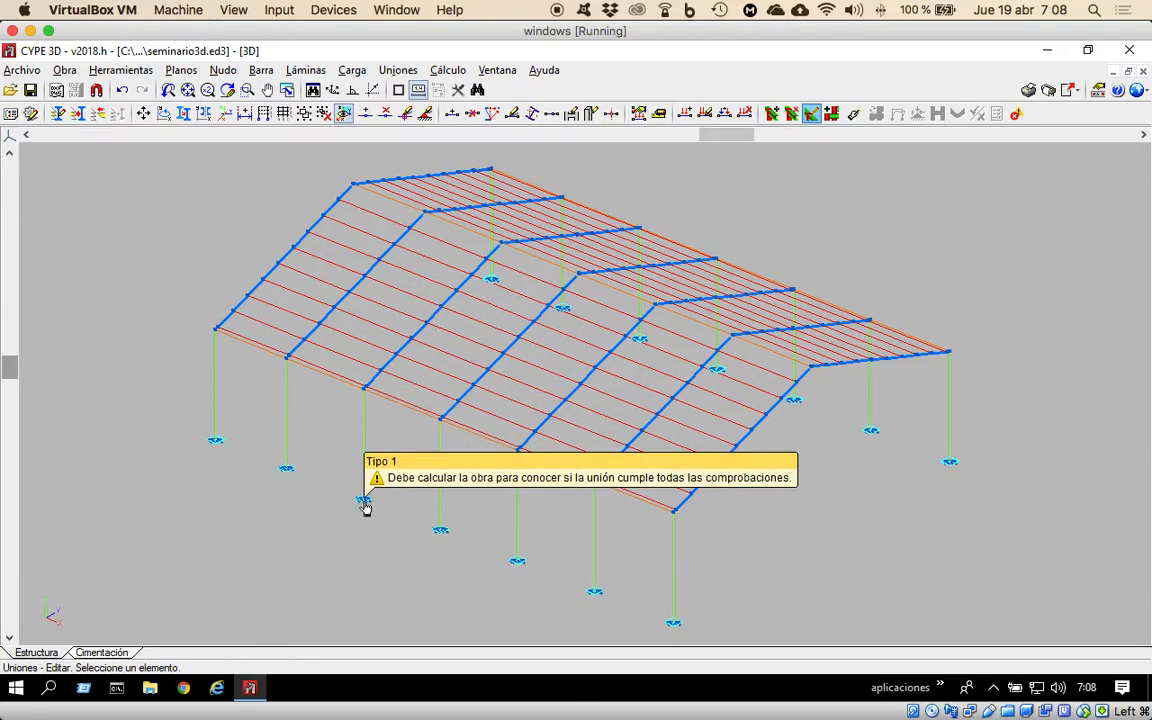
{"action": "left_click", "coordinate": [366, 502]}
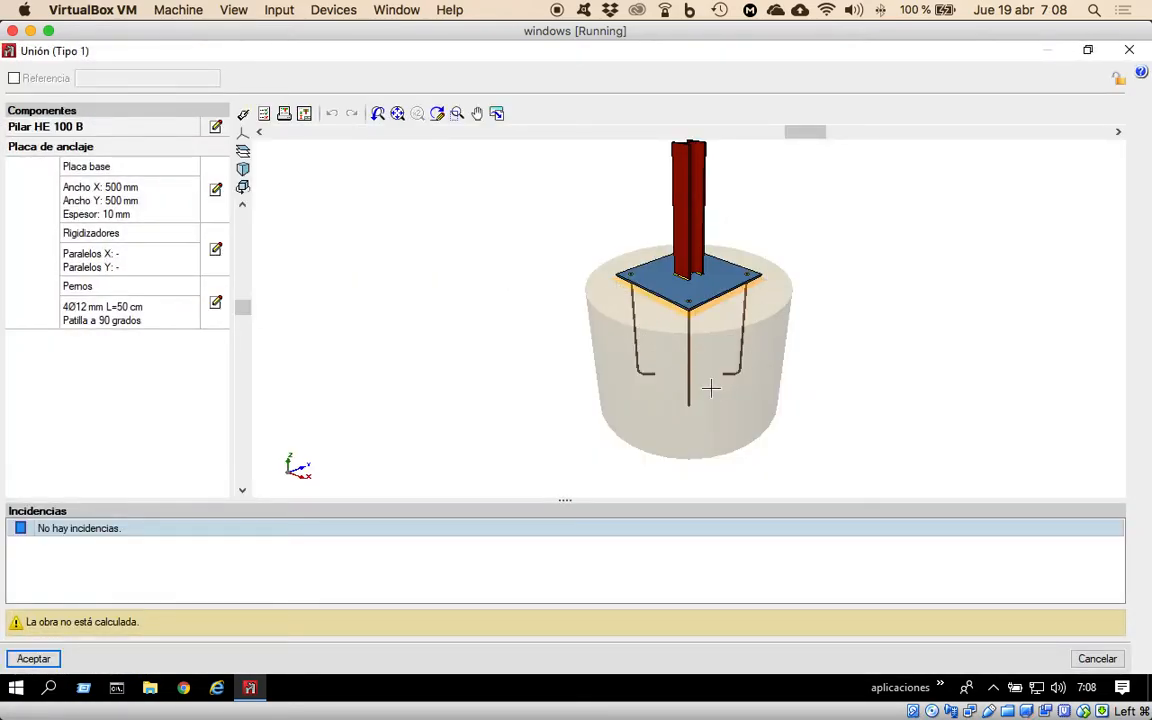
{"action": "left_click", "coordinate": [1130, 52]}
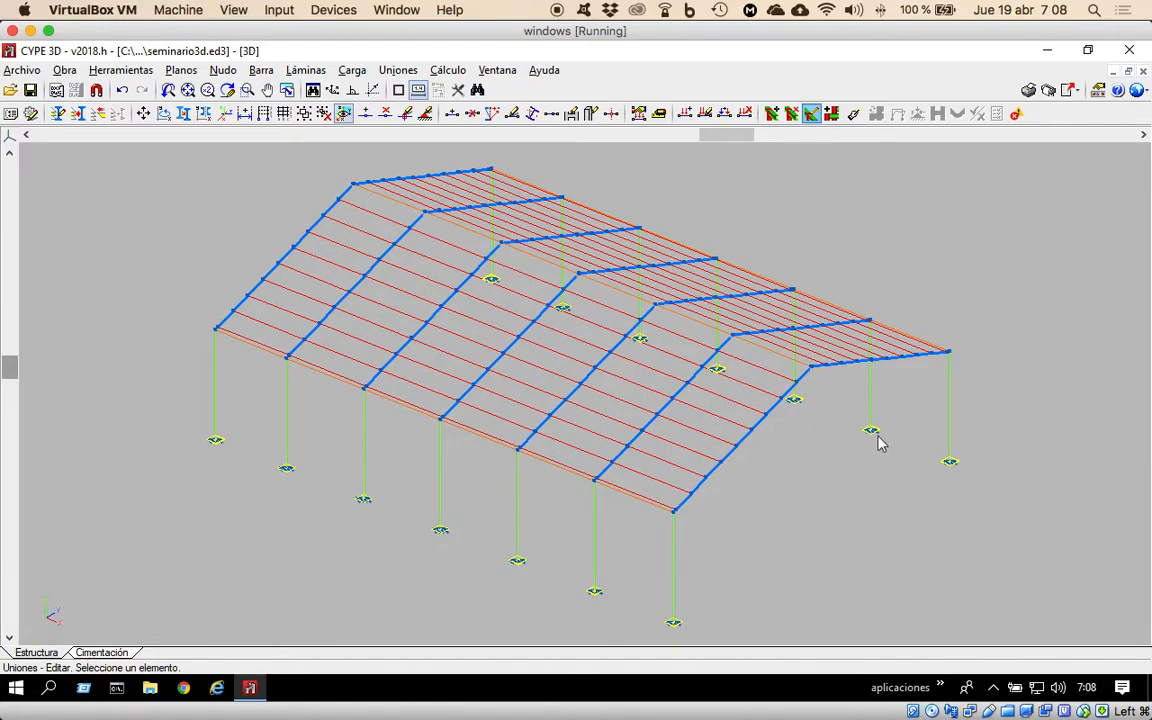
{"action": "mouse_move", "coordinate": [870, 432]}
Display the loads of all hypotheses together on the 3D structure.
{"action": "left_click", "coordinate": [350, 70]}
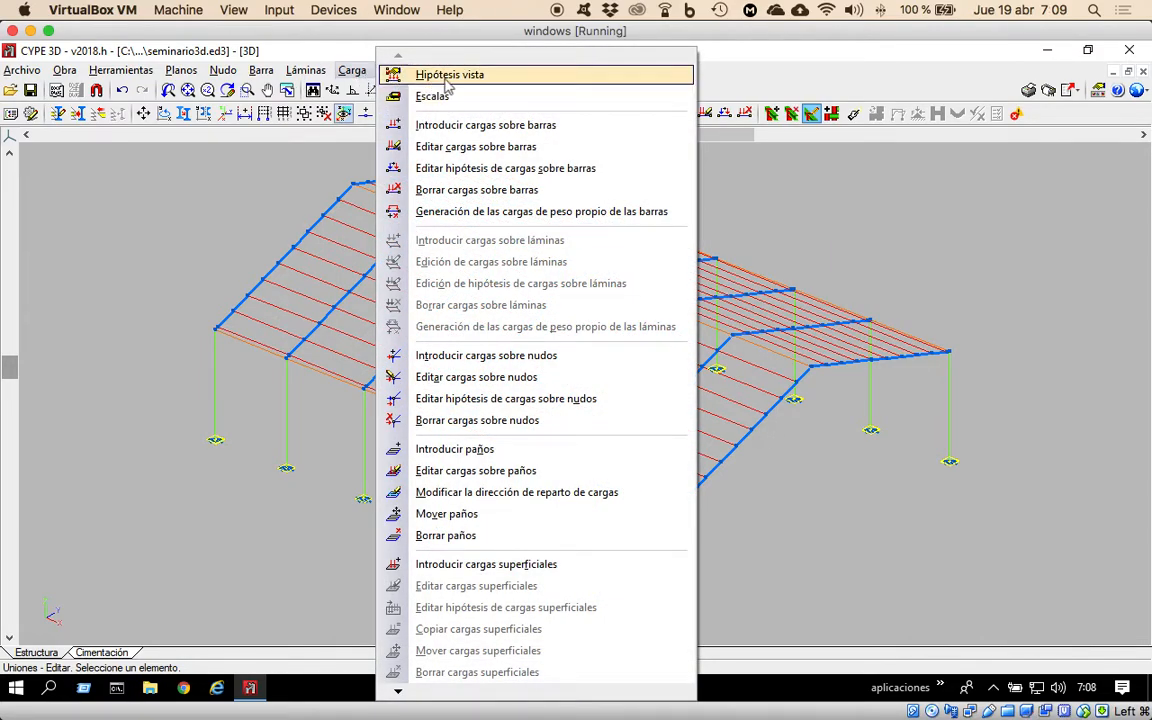
{"action": "left_click", "coordinate": [420, 75]}
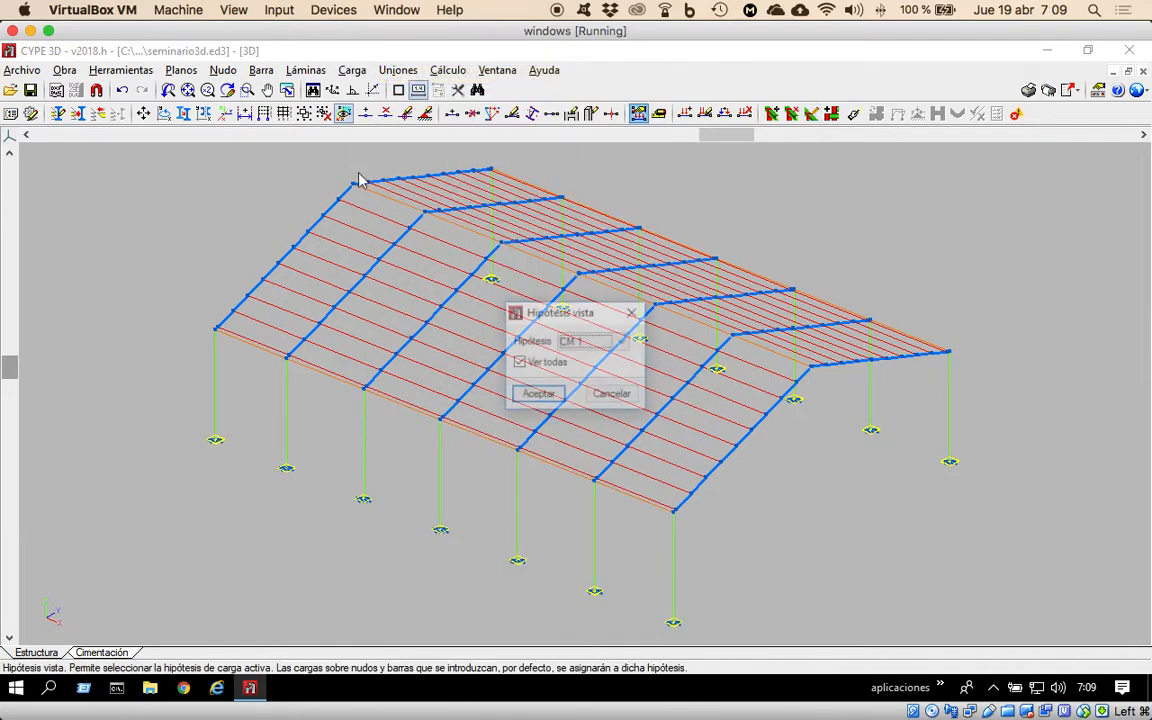
{"action": "left_click", "coordinate": [538, 395]}
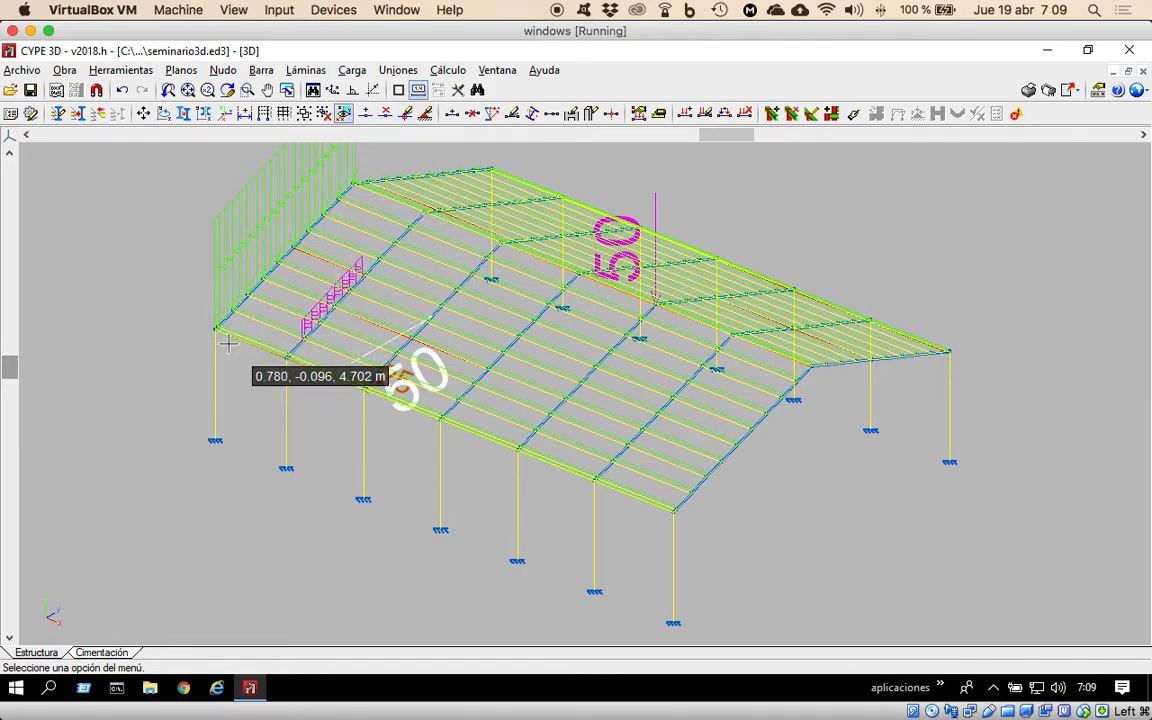
Calculate the structure without sizing profiles, resolving all nodes with welded joints and accepting default buckling parameters, and close the final report.
{"action": "left_click", "coordinate": [450, 70]}
{"action": "left_click", "coordinate": [512, 93]}
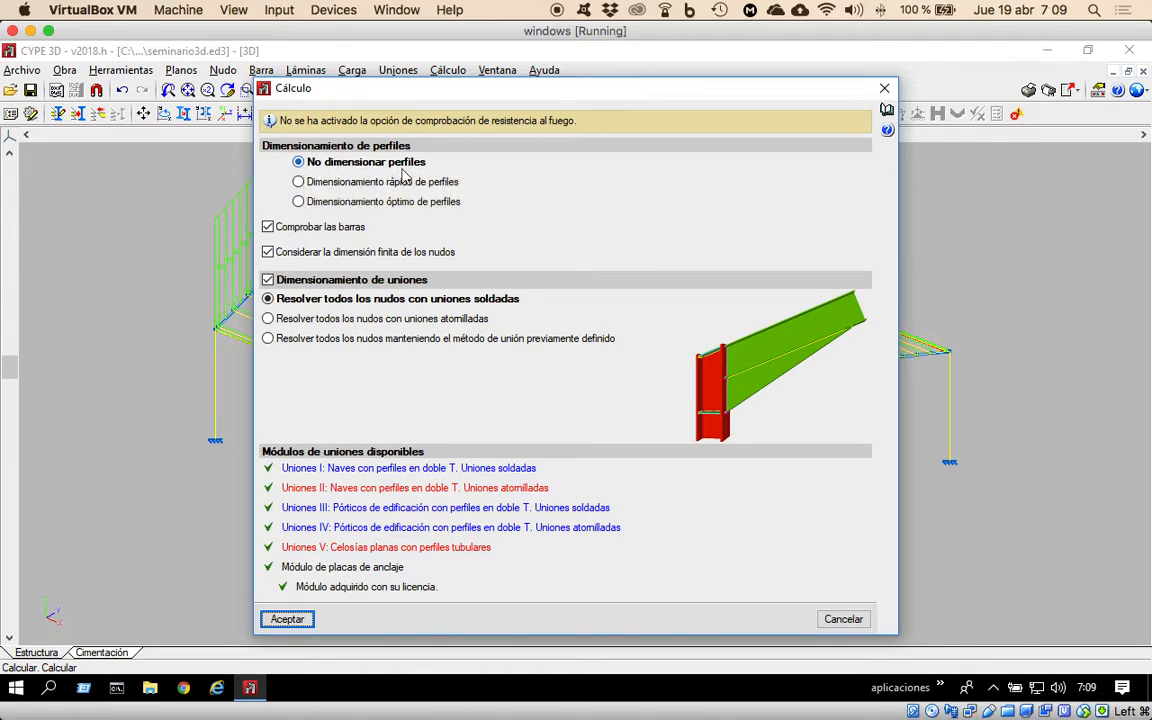
{"action": "left_click", "coordinate": [285, 621]}
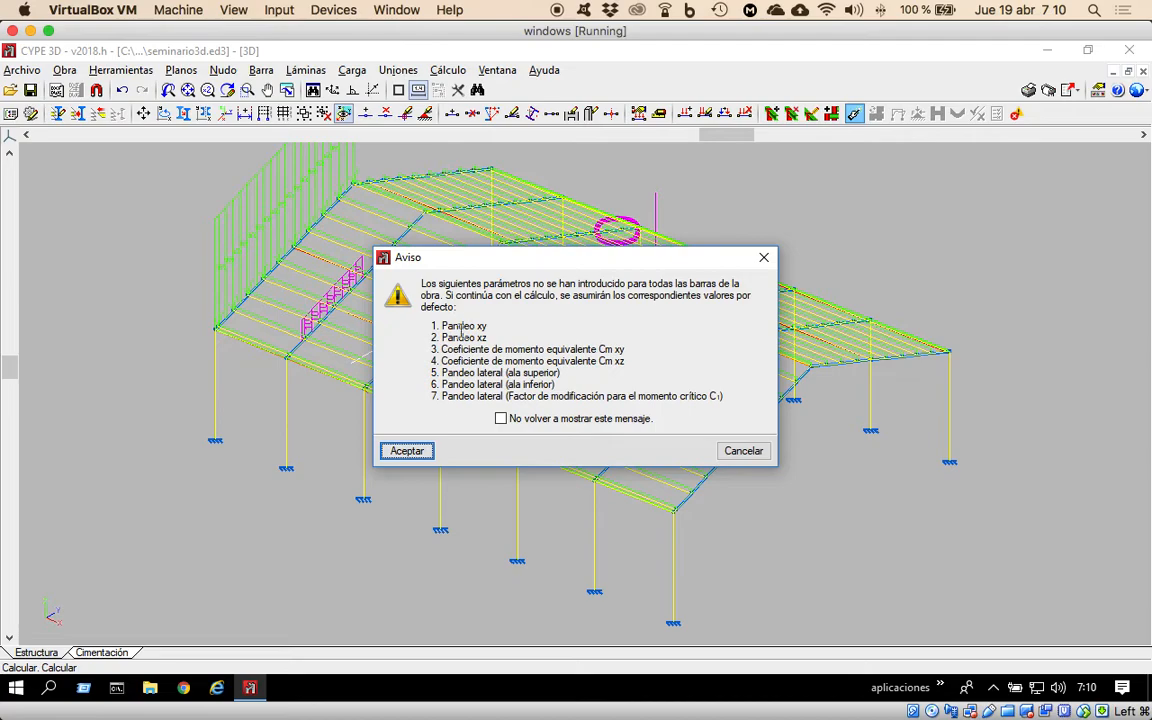
{"action": "left_click", "coordinate": [407, 451]}
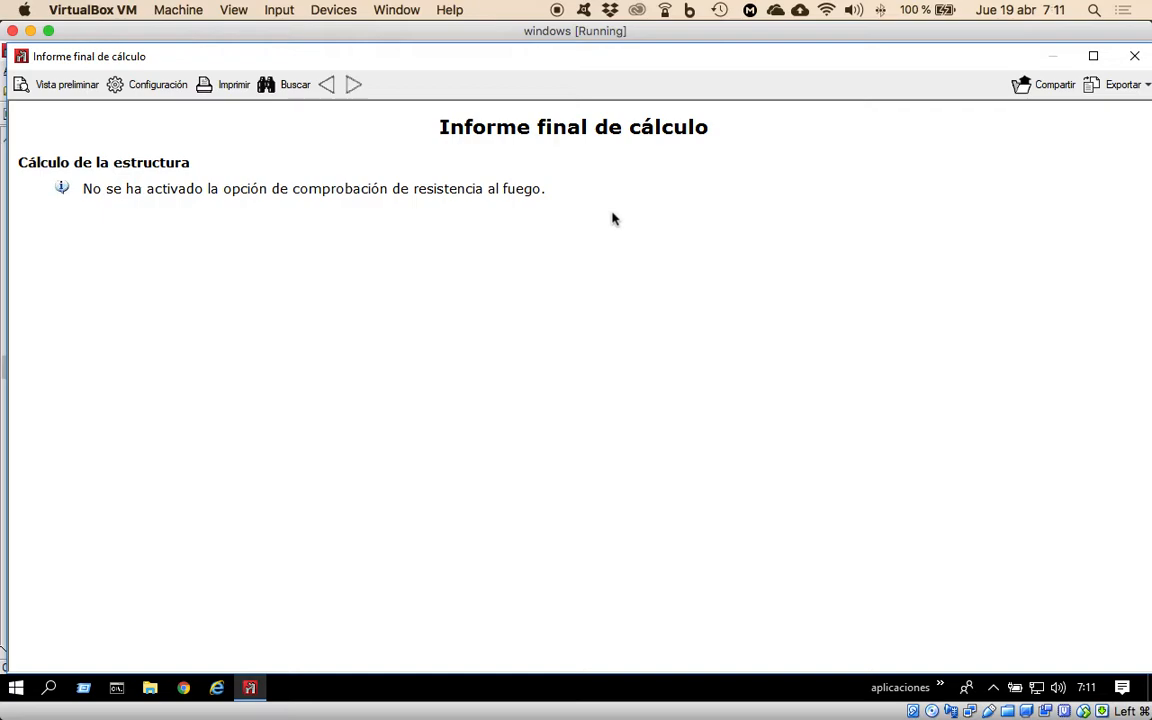
{"action": "left_click", "coordinate": [1135, 57]}
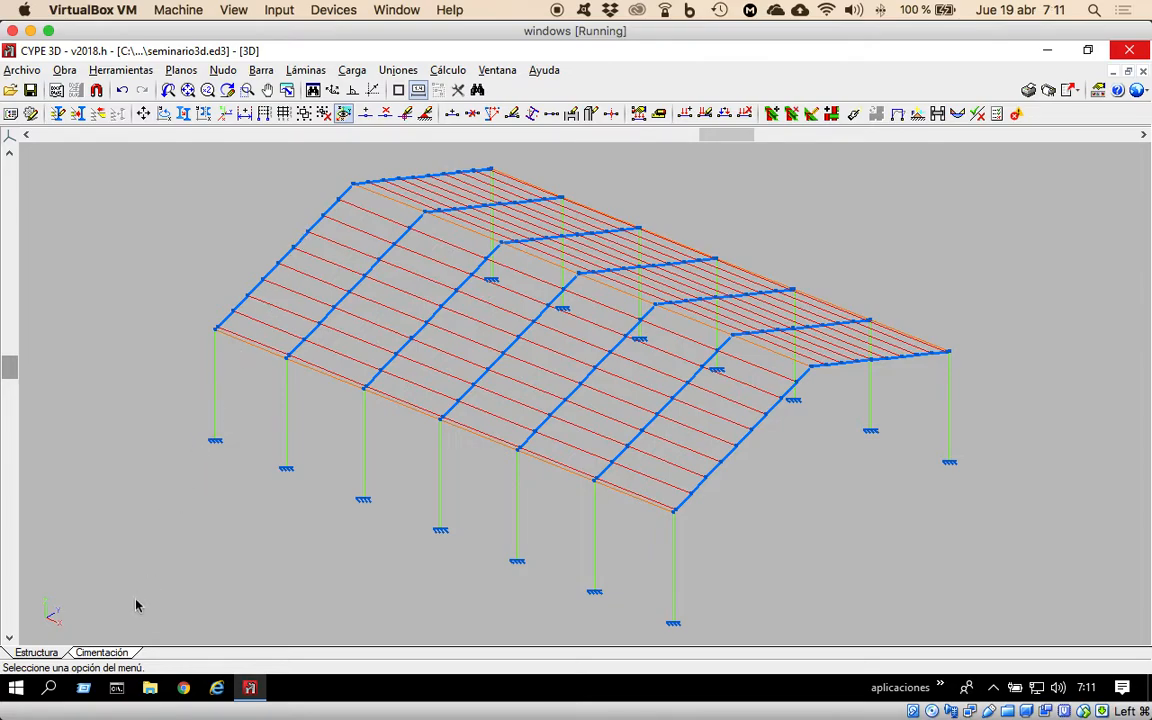
Switch to the foundation plan and try to regenerate the footings and beams automatically without tie beams.
{"action": "left_click", "coordinate": [97, 654]}
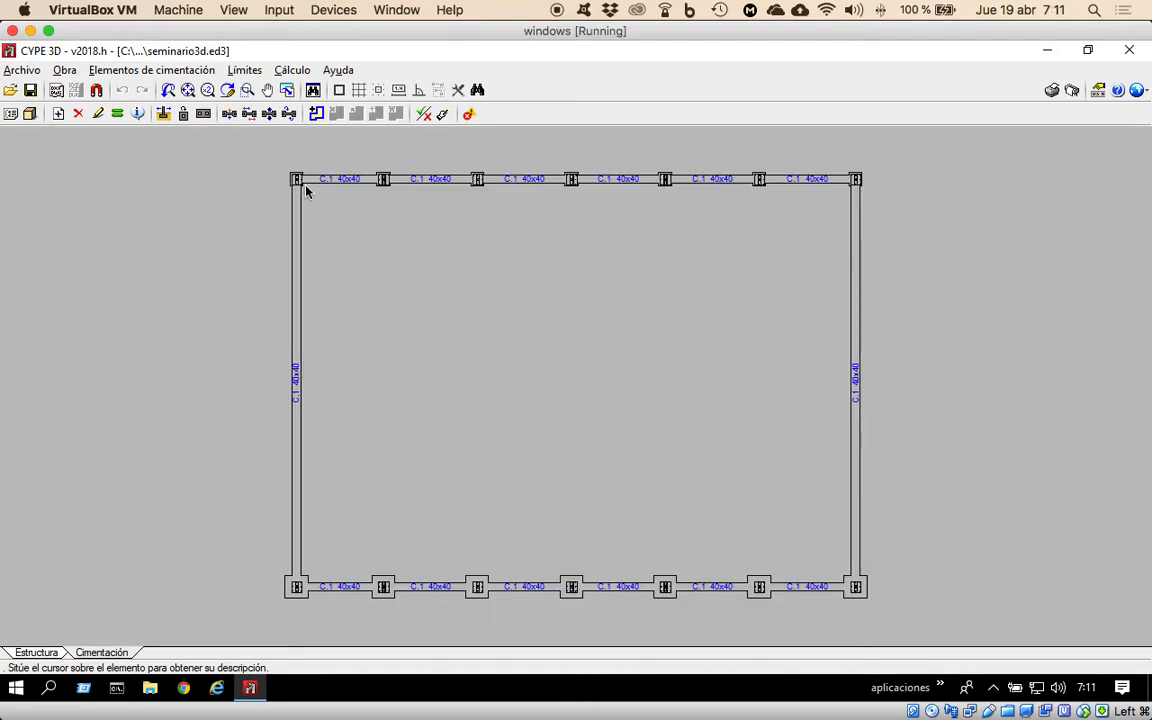
{"action": "left_click", "coordinate": [157, 72]}
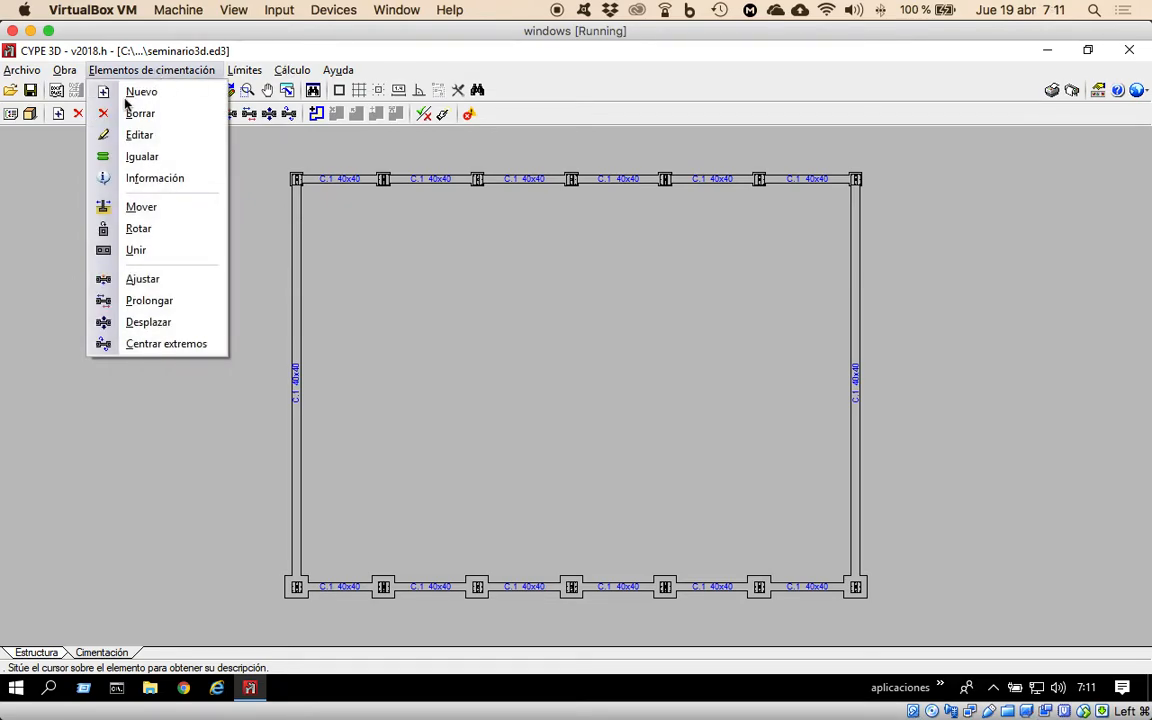
{"action": "left_click", "coordinate": [297, 72]}
{"action": "left_click", "coordinate": [297, 72]}
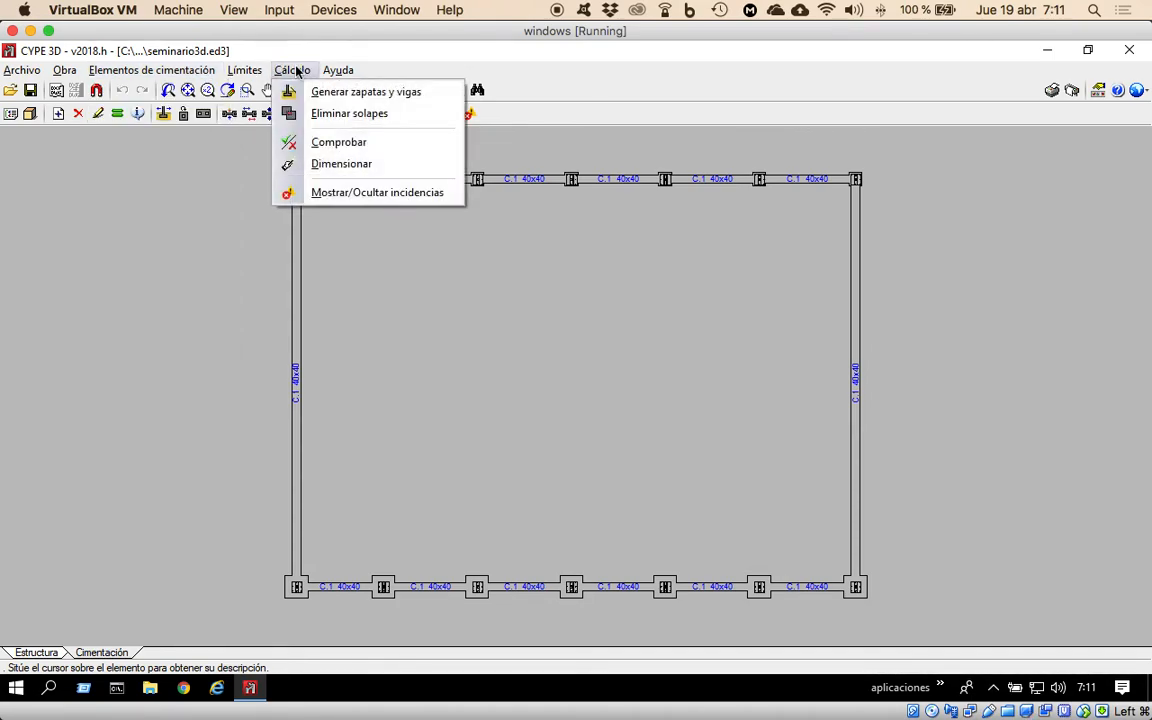
{"action": "left_click", "coordinate": [340, 93]}
{"action": "left_click", "coordinate": [781, 403]}
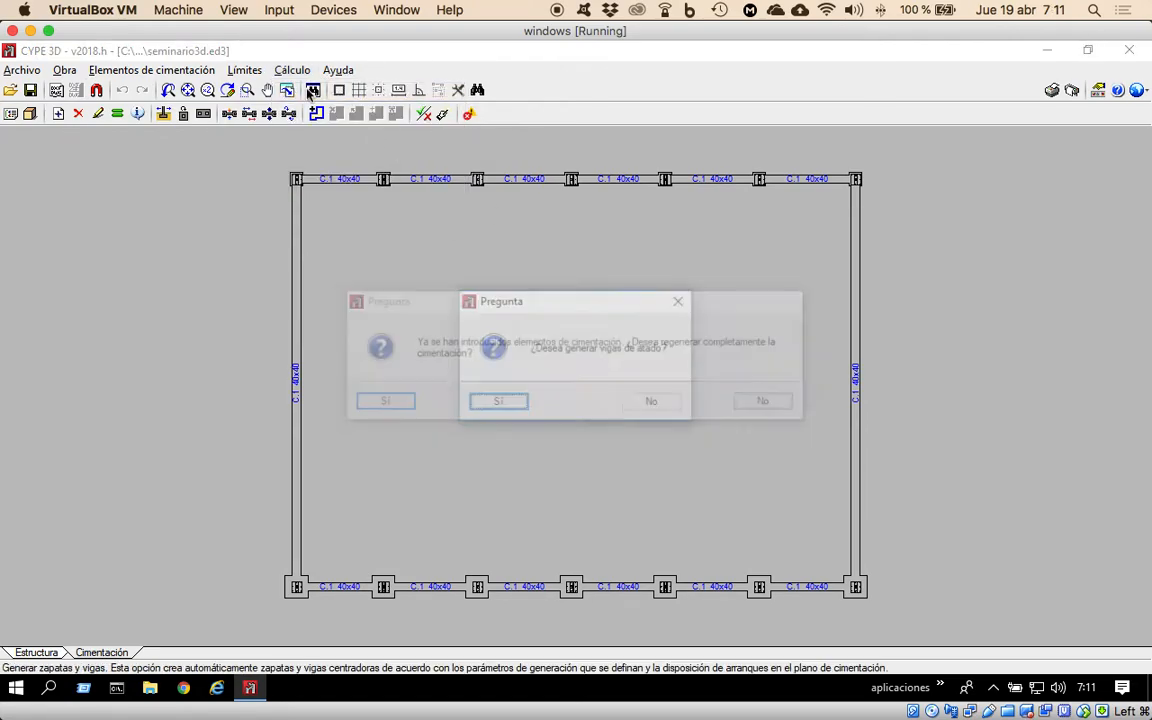
{"action": "left_click", "coordinate": [659, 405]}
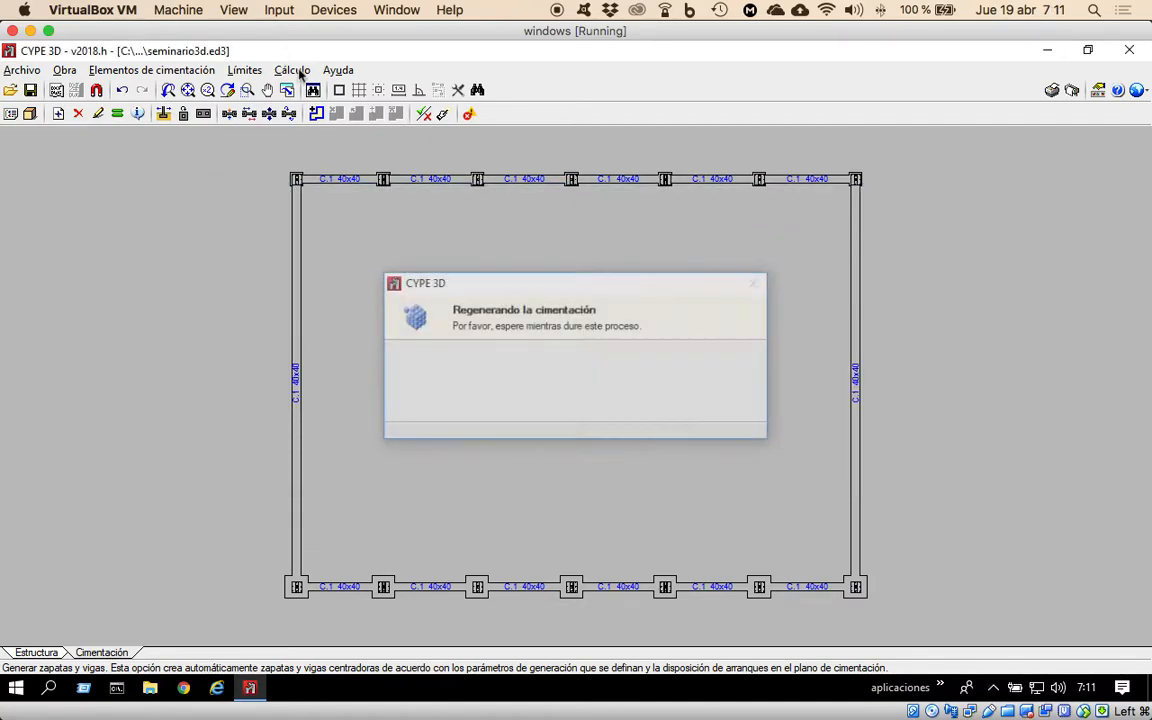
Delete all footings and beams from the foundation plan, selecting them as one group.
{"action": "left_click", "coordinate": [292, 70]}
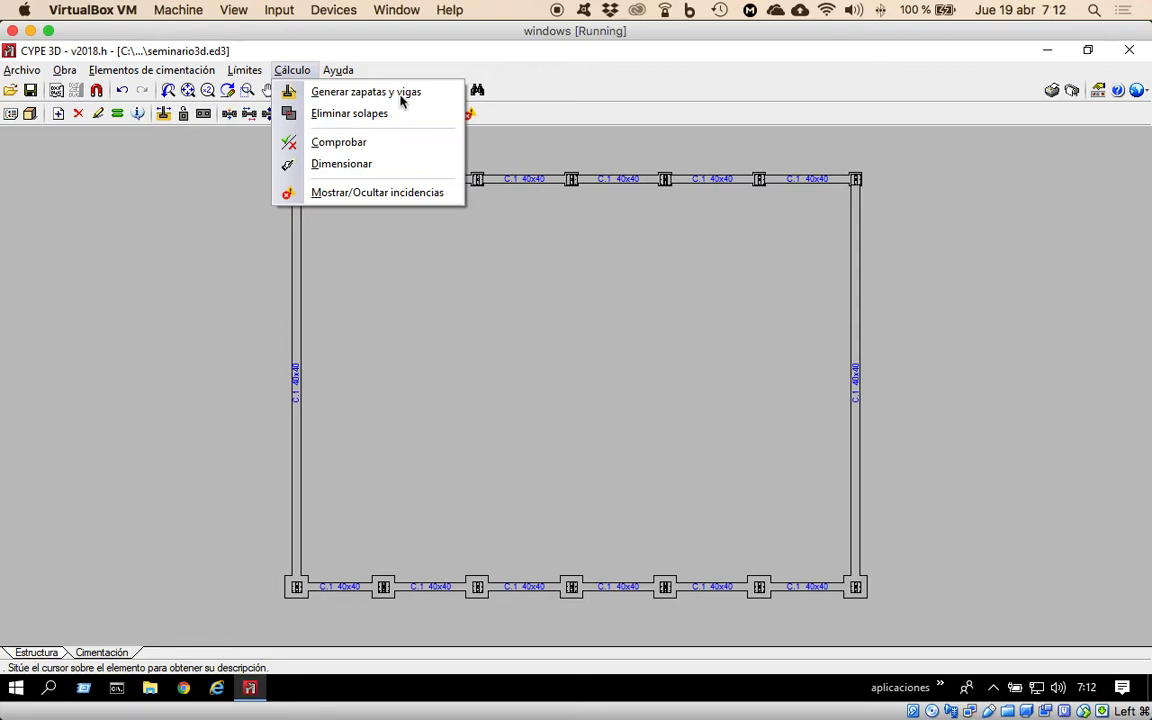
{"action": "left_click", "coordinate": [132, 76]}
{"action": "left_click", "coordinate": [132, 77]}
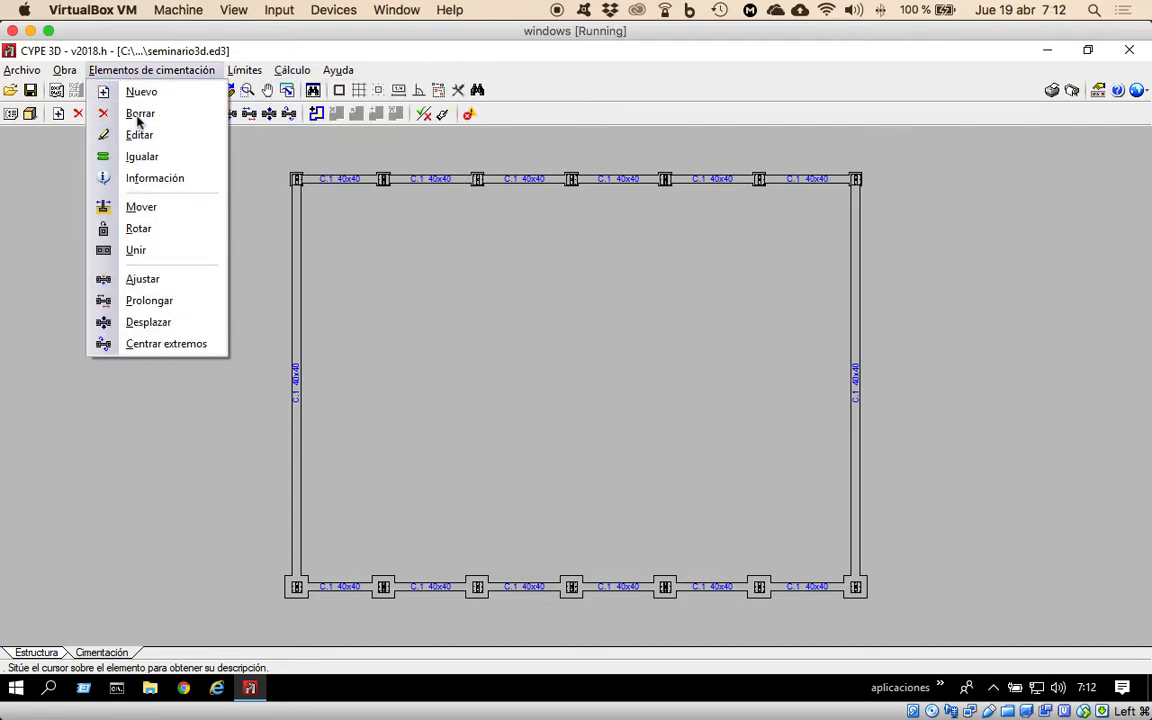
{"action": "left_click", "coordinate": [106, 113]}
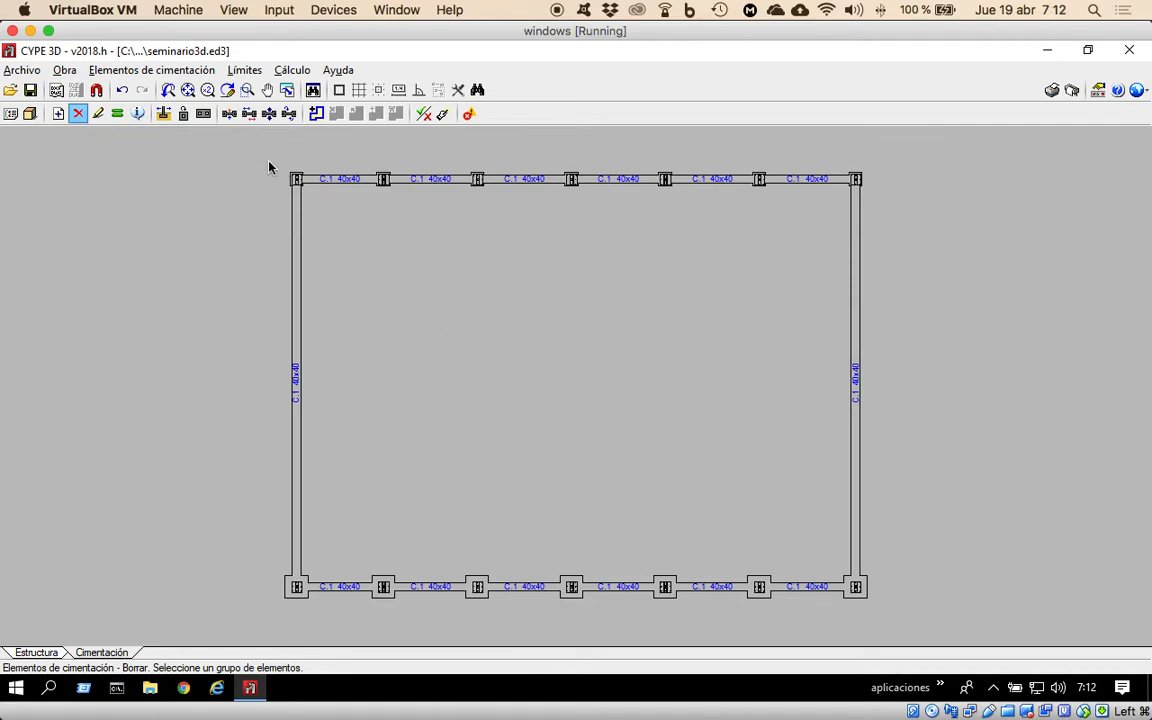
{"action": "left_click", "coordinate": [885, 618]}
{"action": "right_click", "coordinate": [894, 585]}
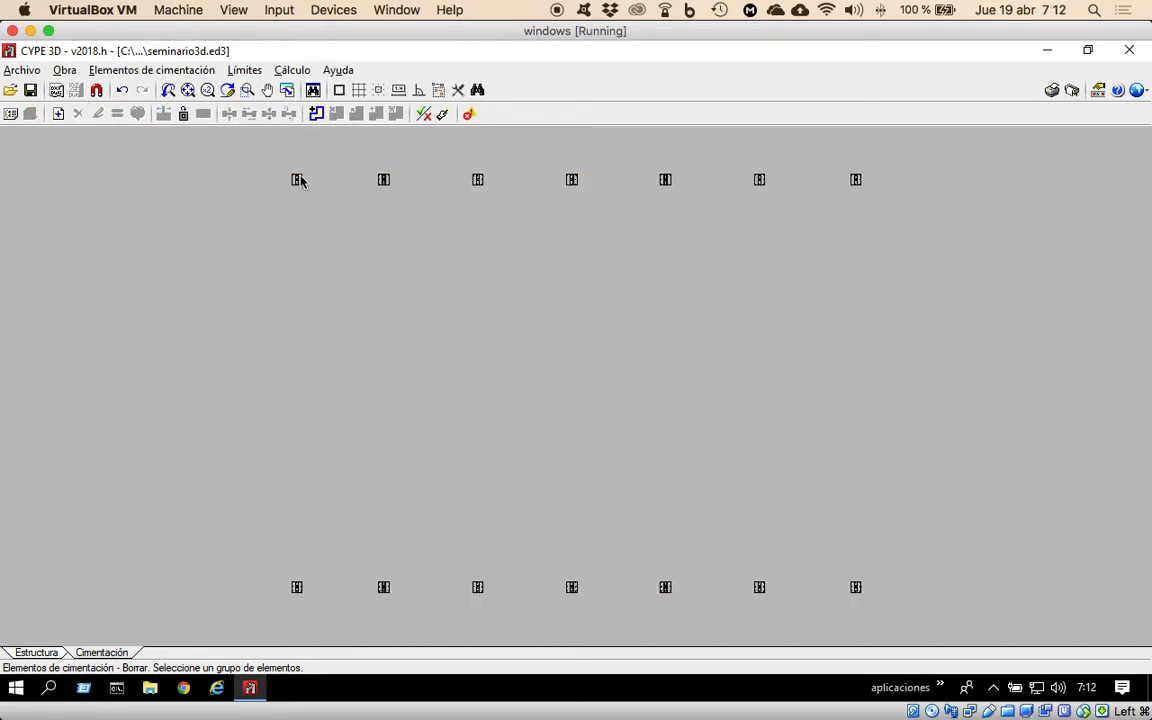
Generate new footings under all columns automatically, including the tie beams between them.
{"action": "left_click", "coordinate": [291, 70]}
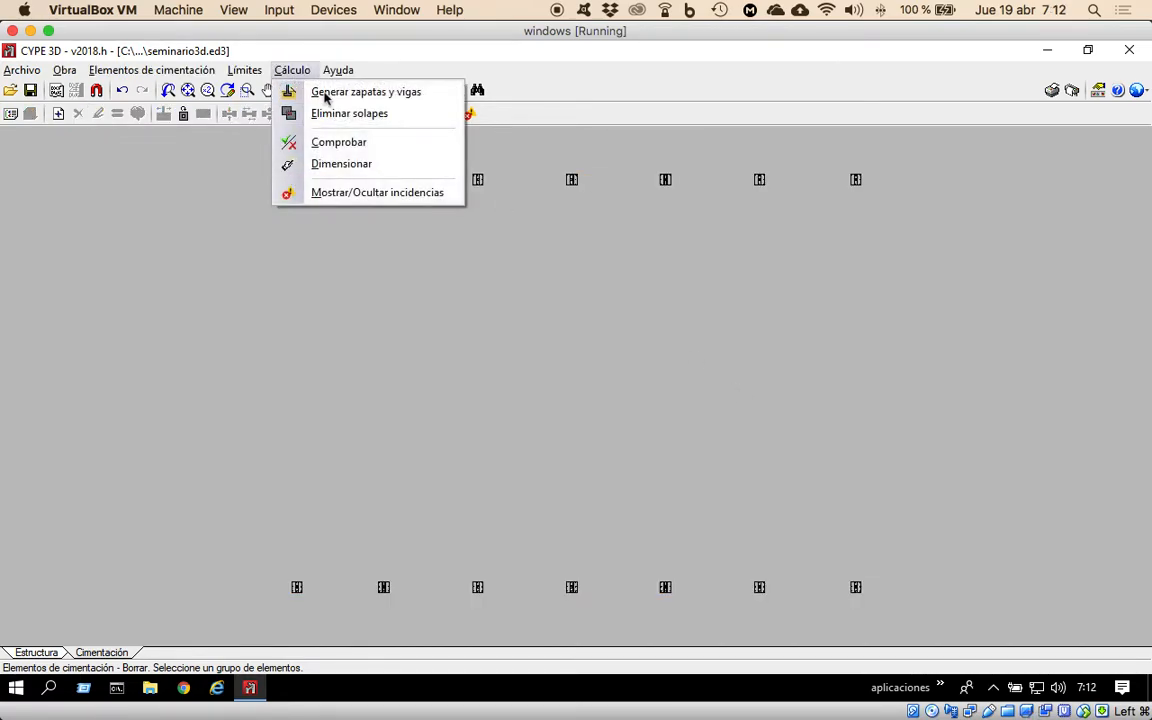
{"action": "left_click", "coordinate": [327, 92]}
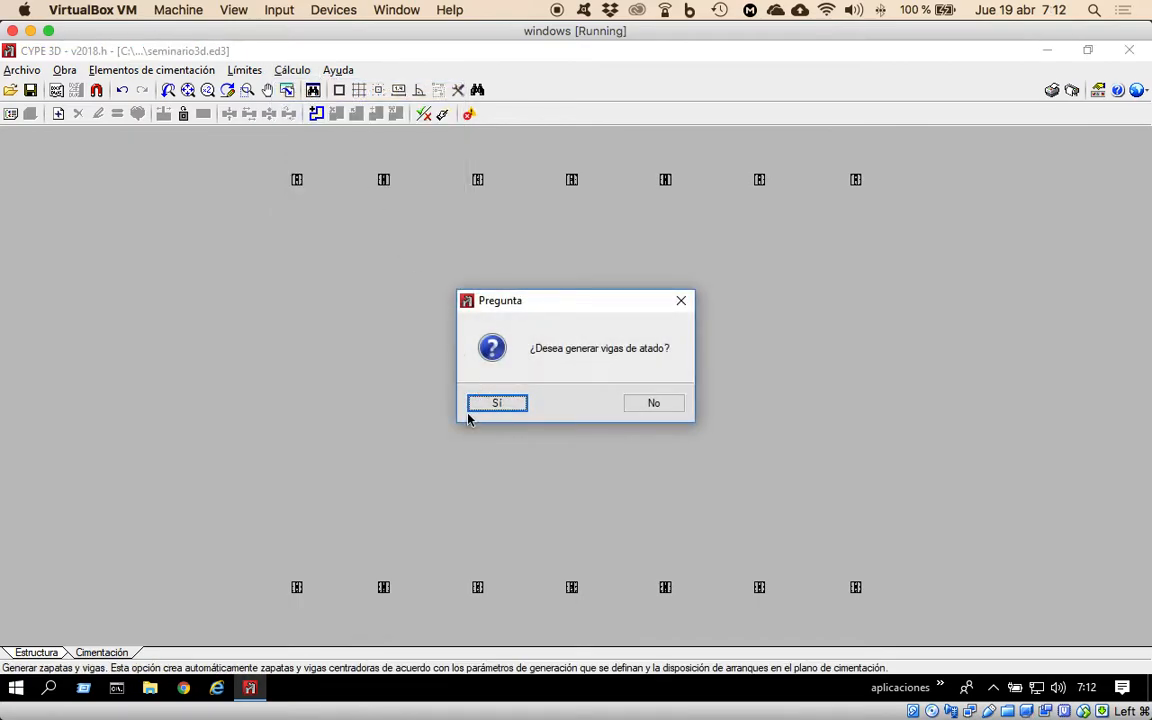
{"action": "left_click", "coordinate": [493, 404]}
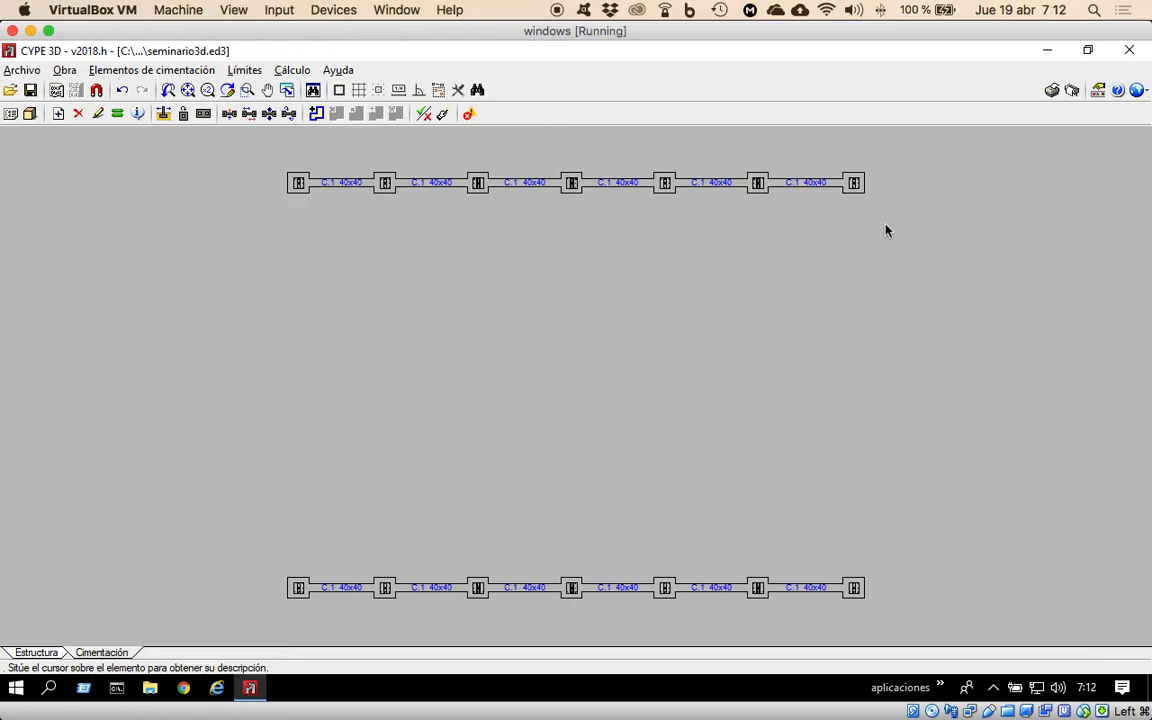
{"action": "mouse_move", "coordinate": [850, 189]}
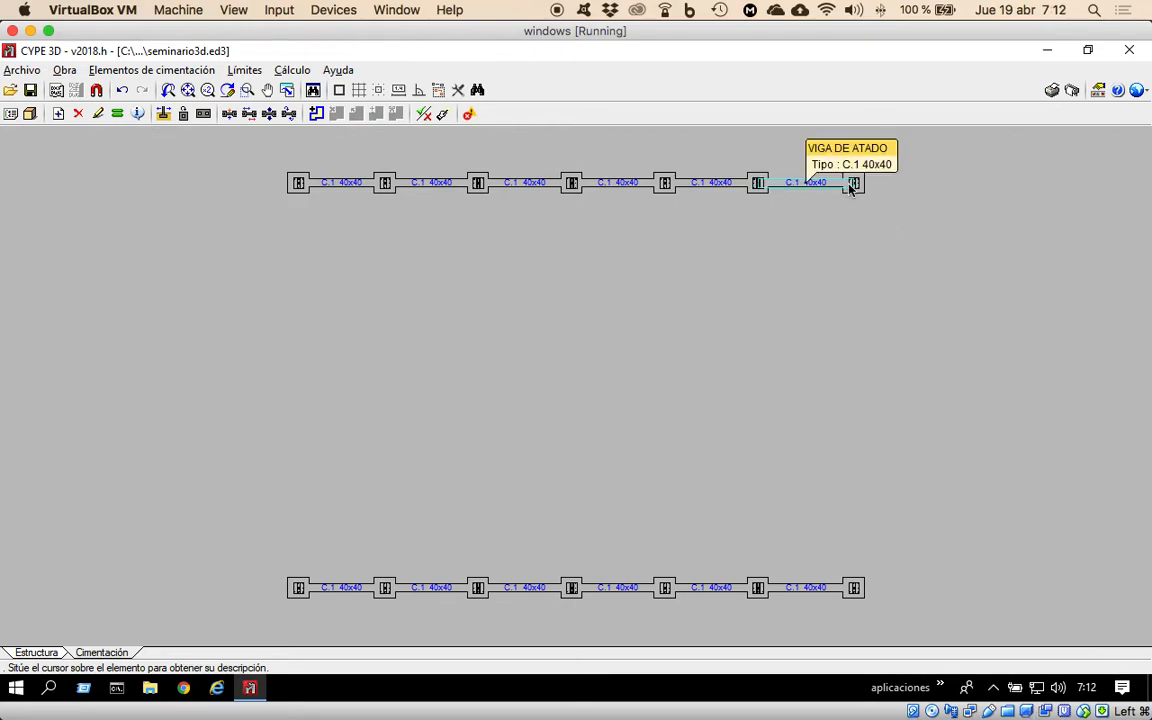
Add C.1 40x40 beams with automatic end centring between the corner footings along both gable ends, accepting the default references.
{"action": "left_click", "coordinate": [160, 72]}
{"action": "left_click", "coordinate": [150, 92]}
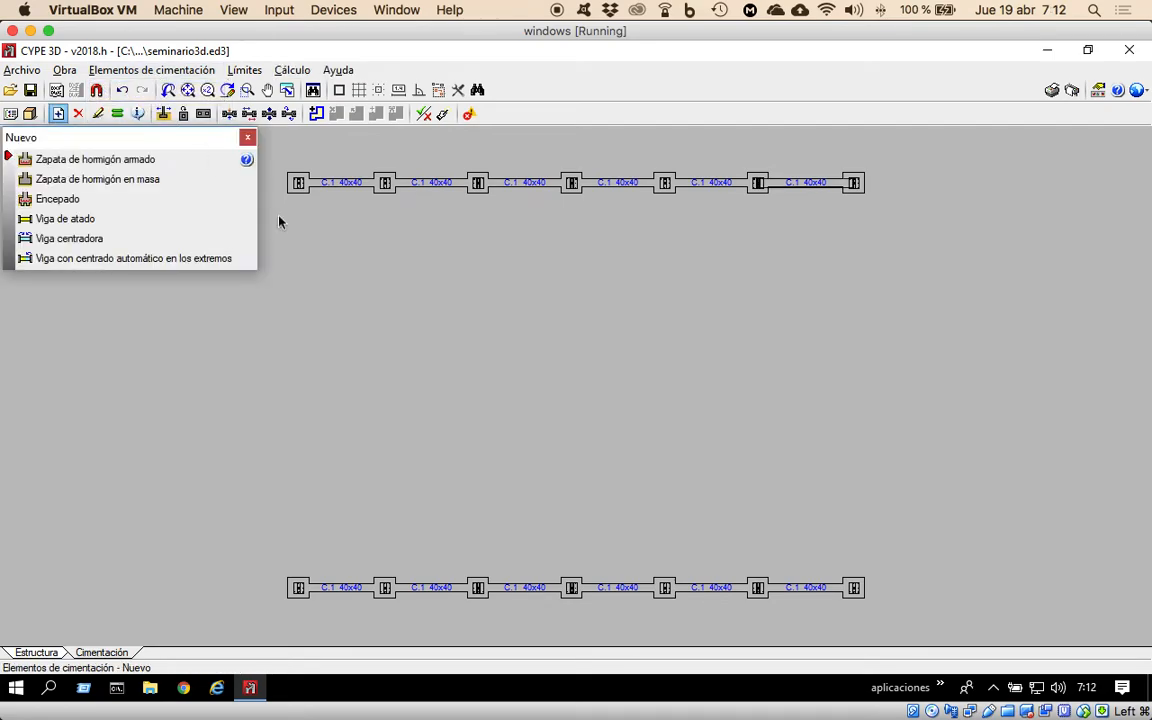
{"action": "left_click", "coordinate": [64, 259]}
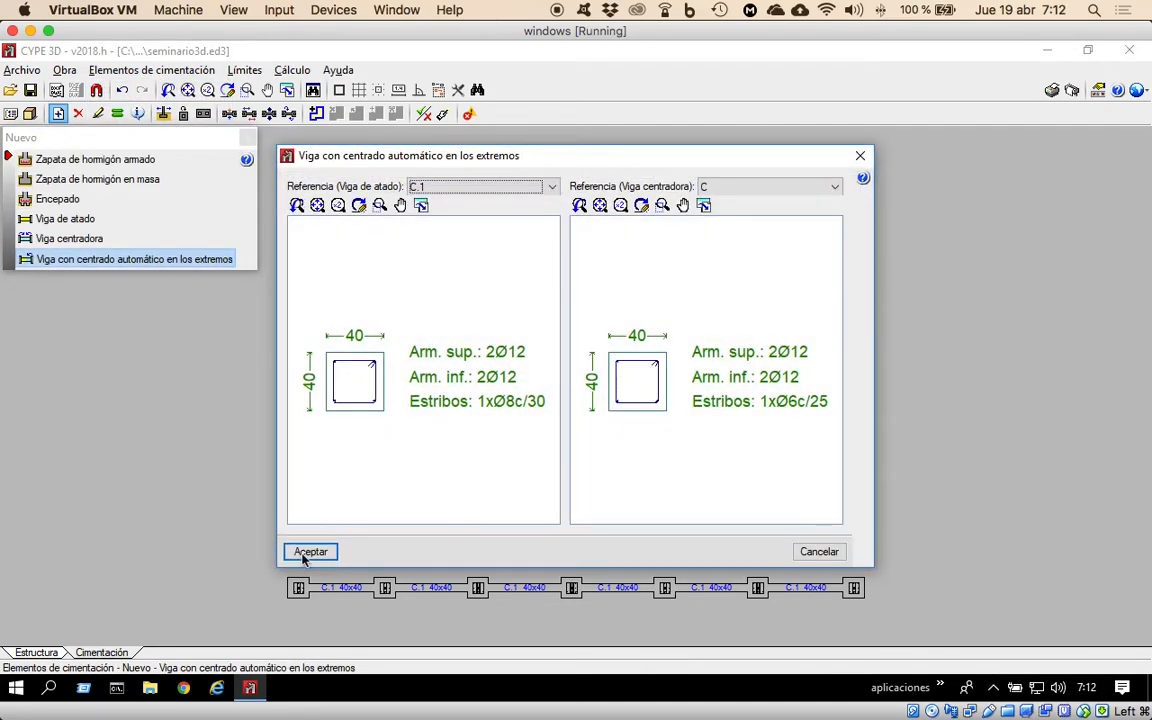
{"action": "left_click", "coordinate": [302, 550]}
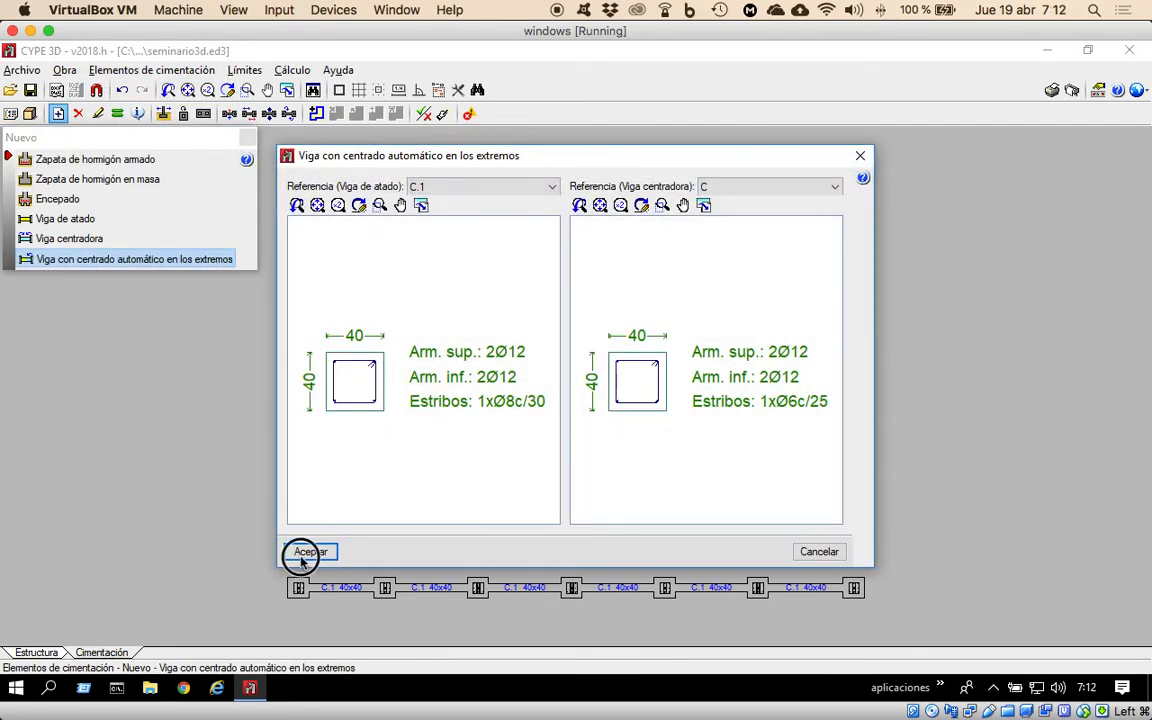
{"action": "left_click", "coordinate": [298, 587]}
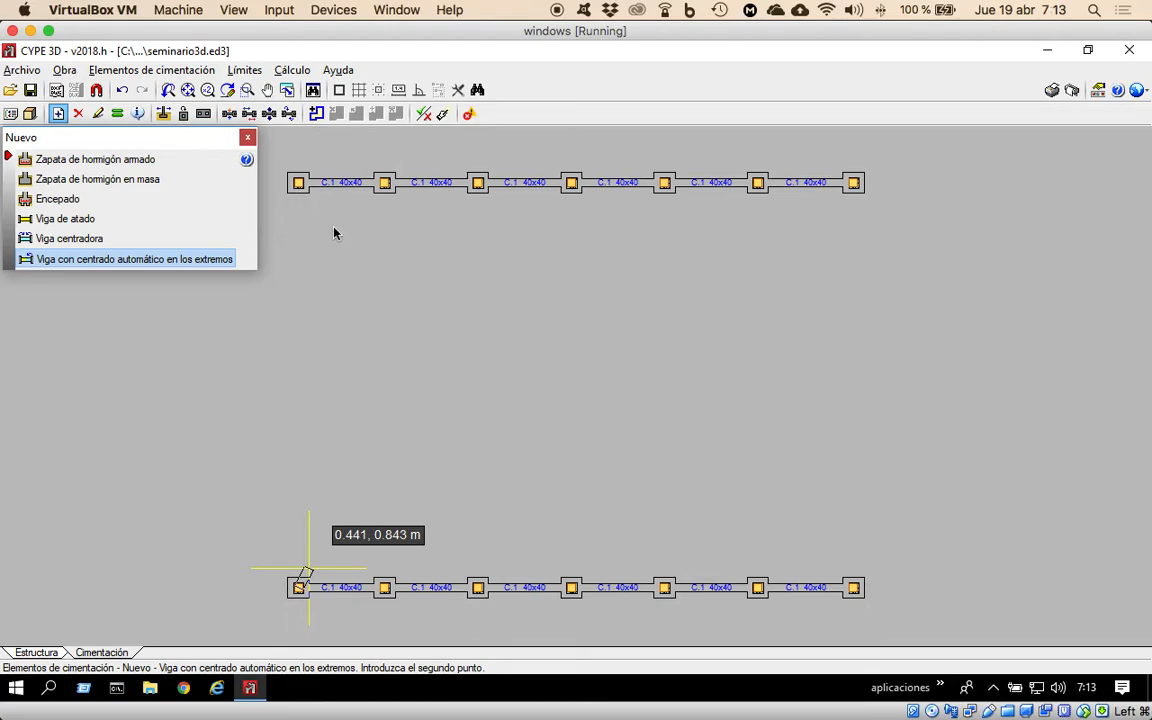
{"action": "left_click", "coordinate": [297, 184]}
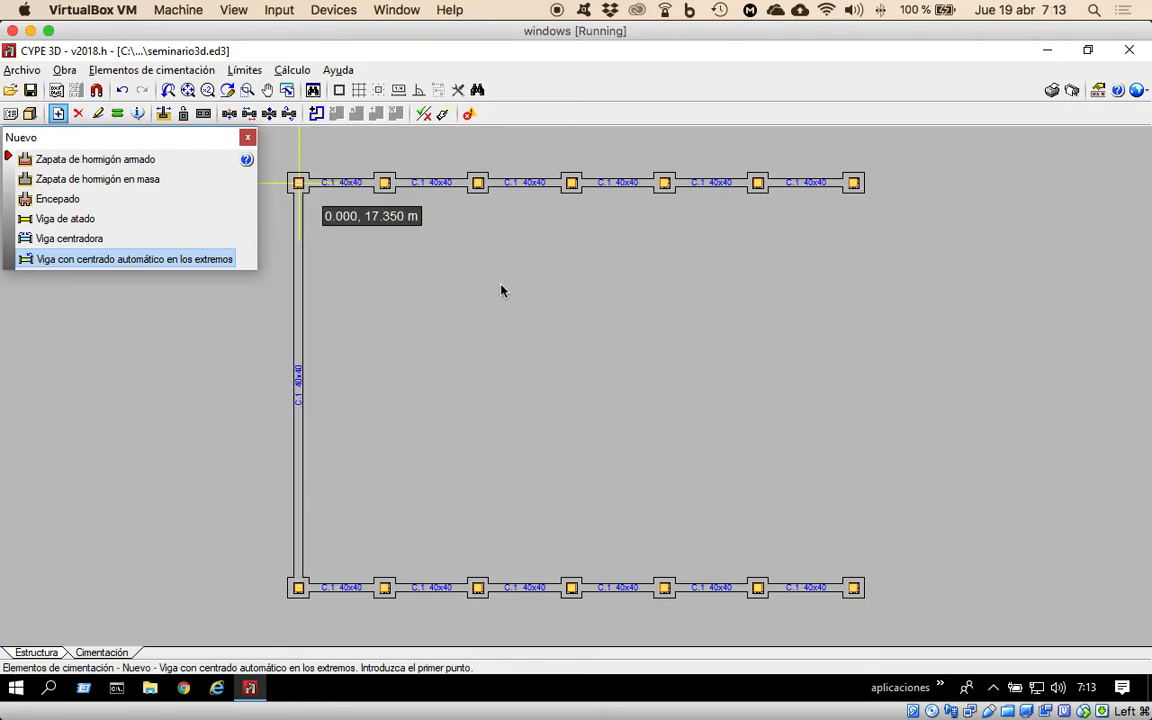
{"action": "left_click", "coordinate": [853, 182]}
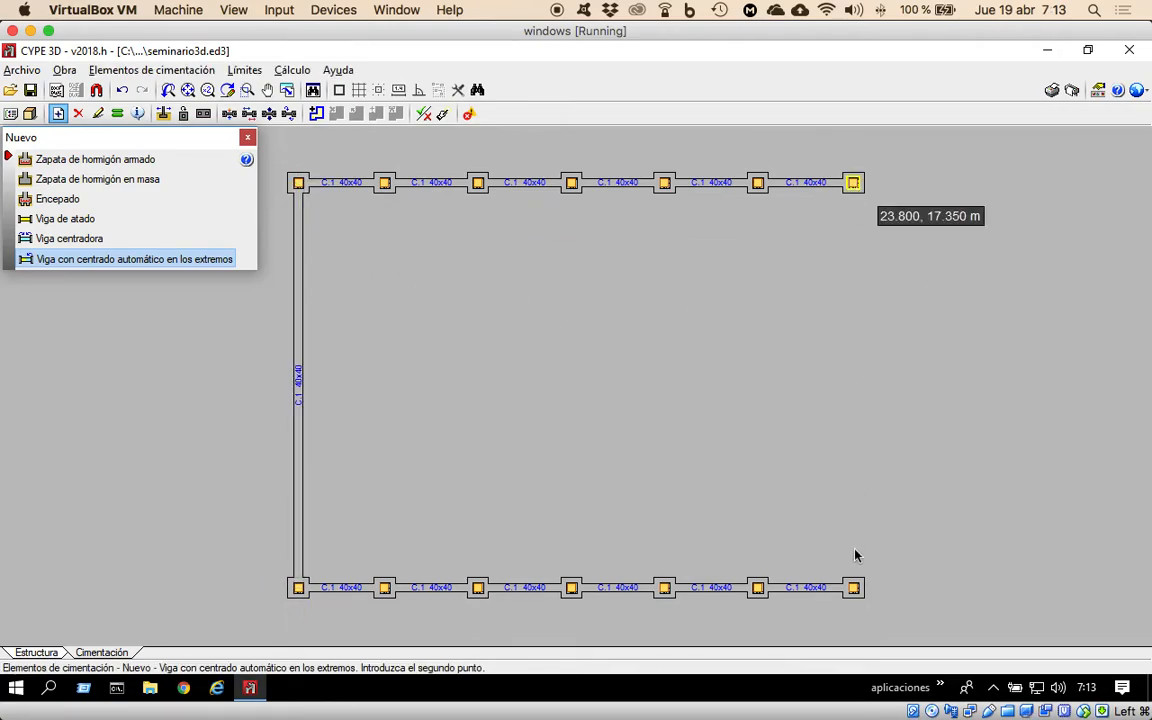
{"action": "left_click", "coordinate": [853, 588]}
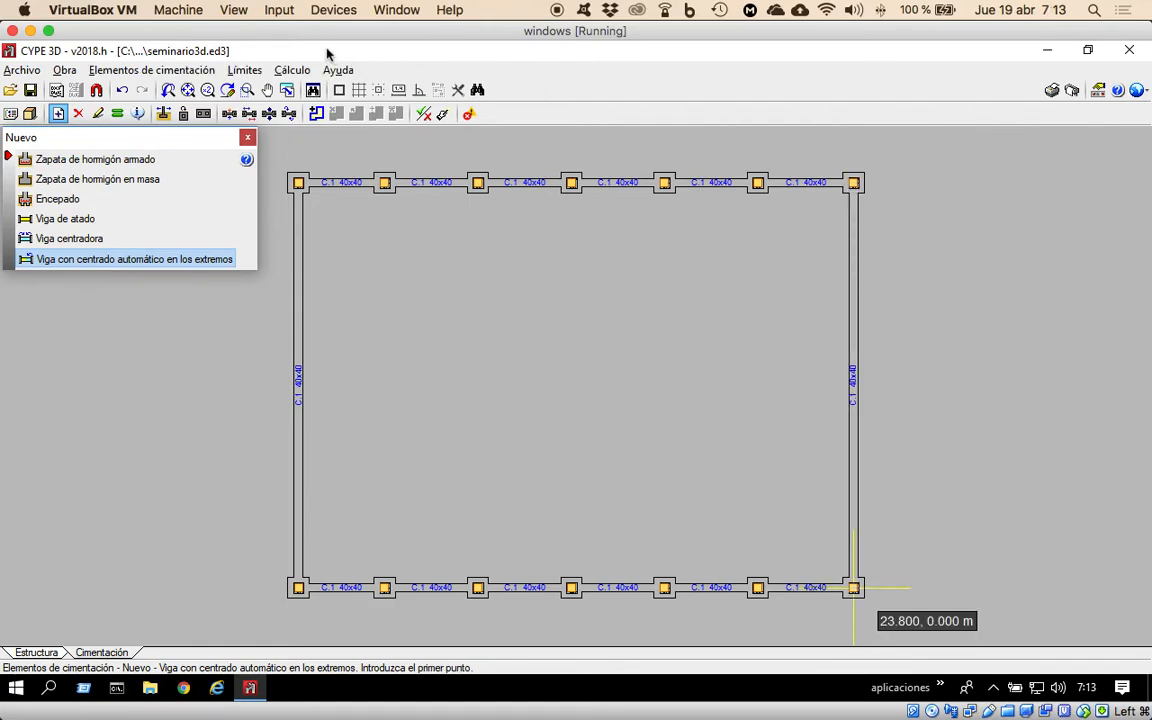
Size the foundation elements and tie beams using the complete quick sizing option (Dimensionamiento rápido completo).
{"action": "left_click", "coordinate": [294, 70]}
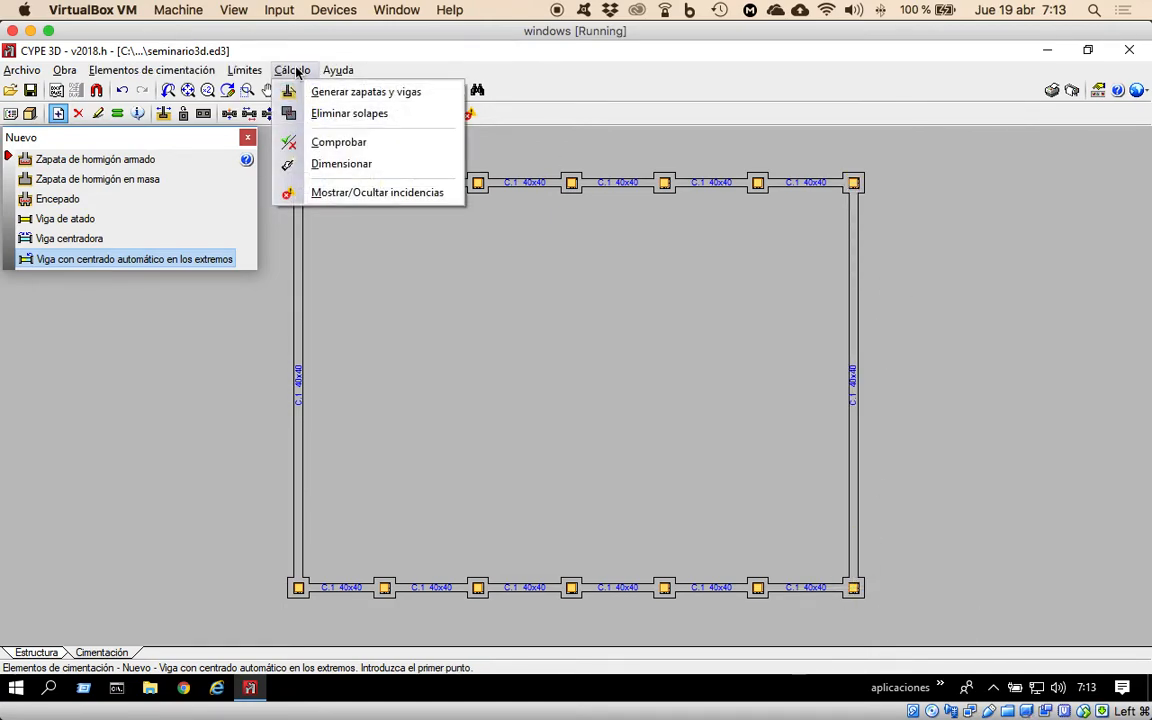
{"action": "left_click", "coordinate": [328, 168]}
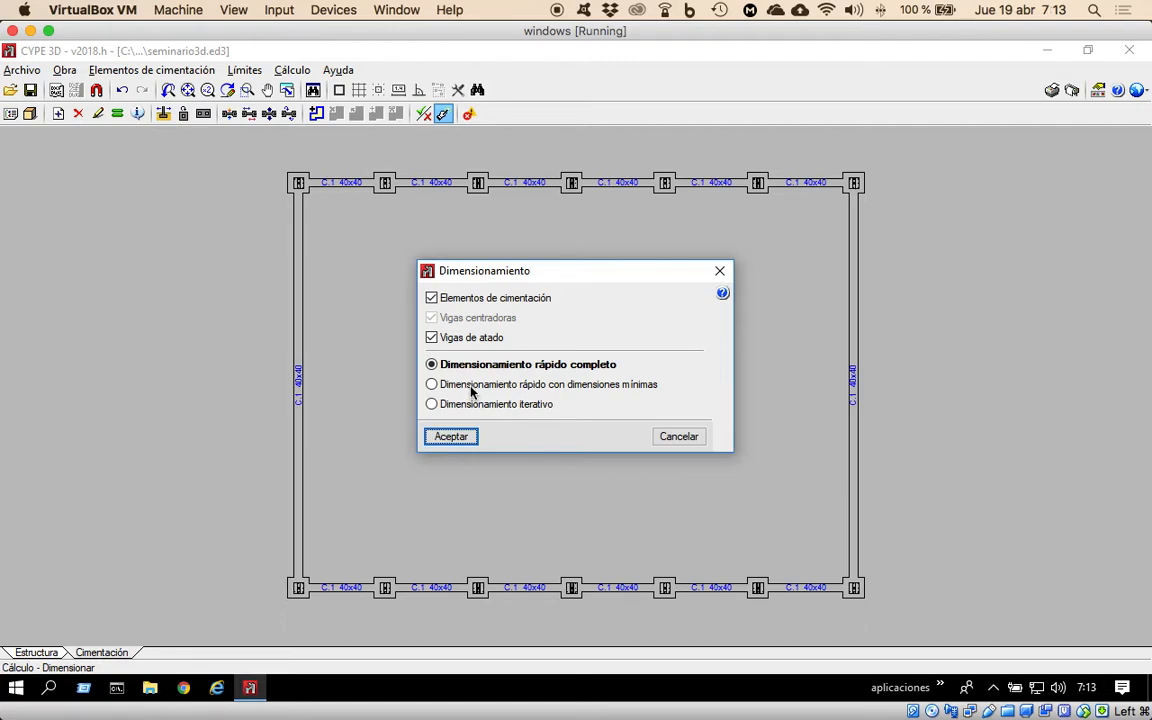
{"action": "left_click", "coordinate": [462, 437]}
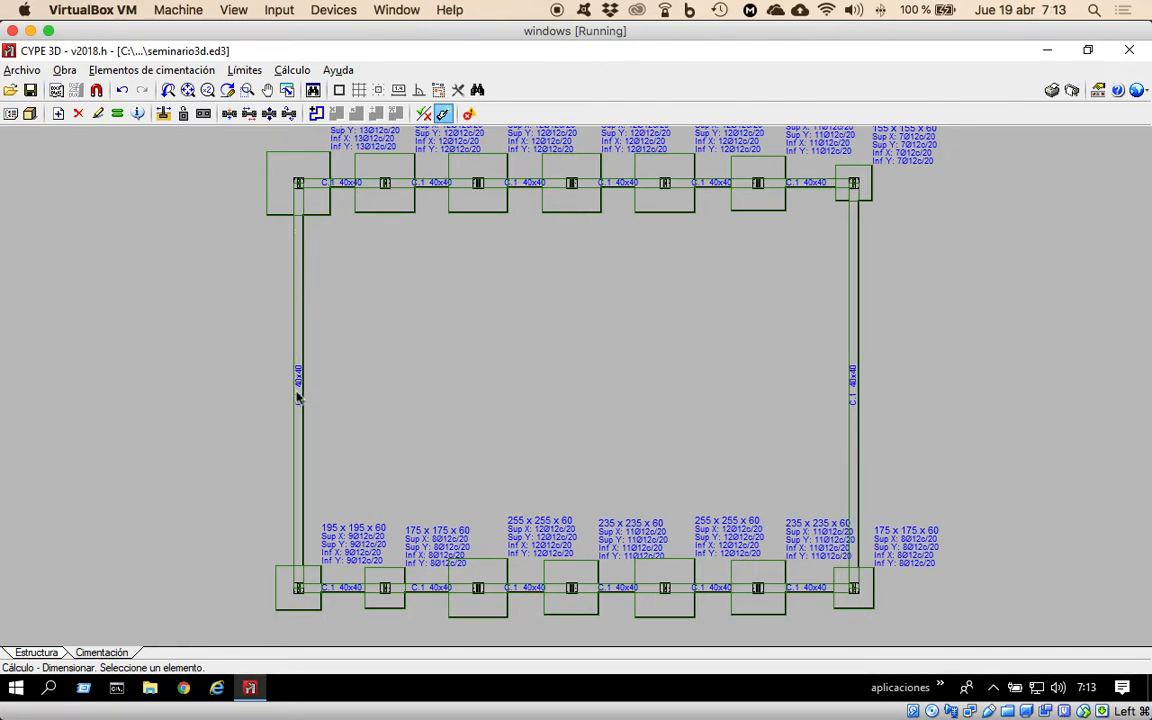
Check all foundation elements and inspect the data of the isolated footing at node N13.
{"action": "left_click", "coordinate": [293, 71]}
{"action": "left_click", "coordinate": [324, 142]}
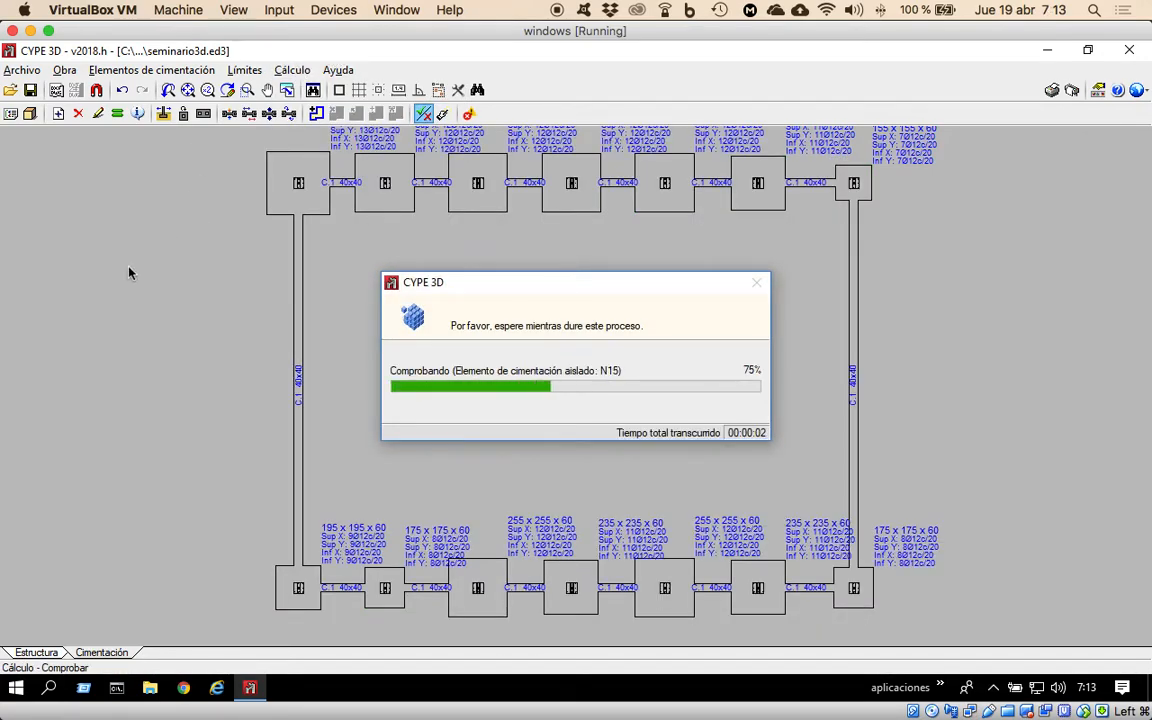
{"action": "mouse_move", "coordinate": [129, 274]}
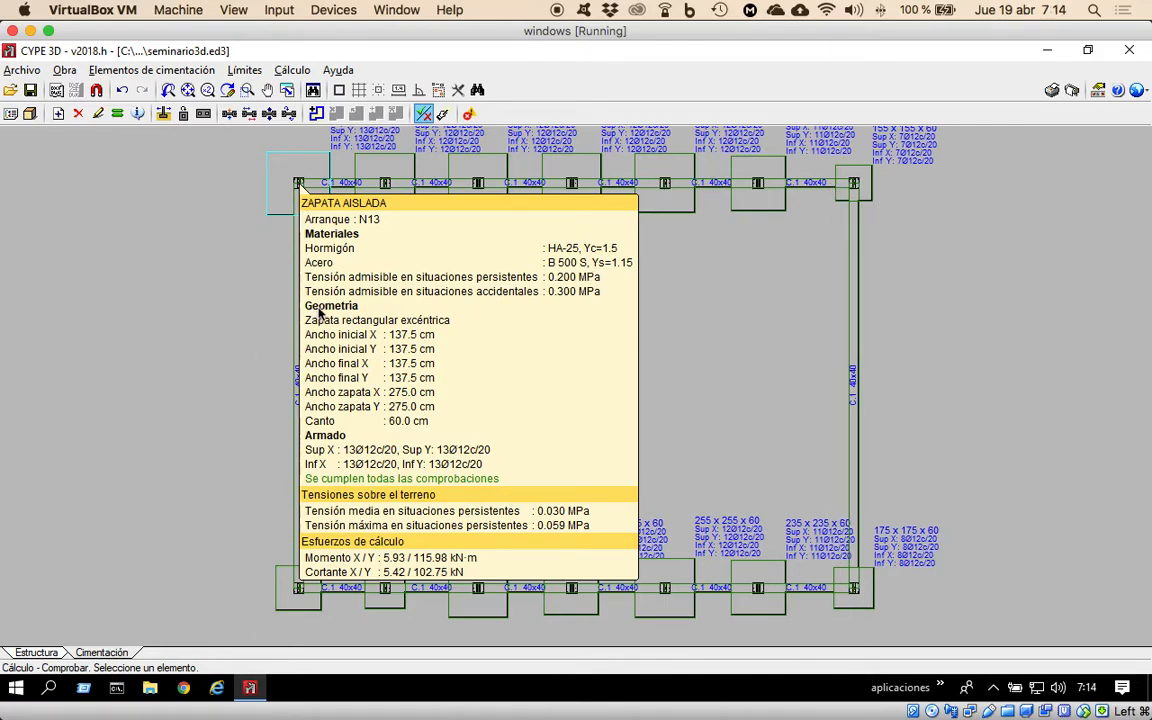
{"action": "right_click", "coordinate": [761, 321]}
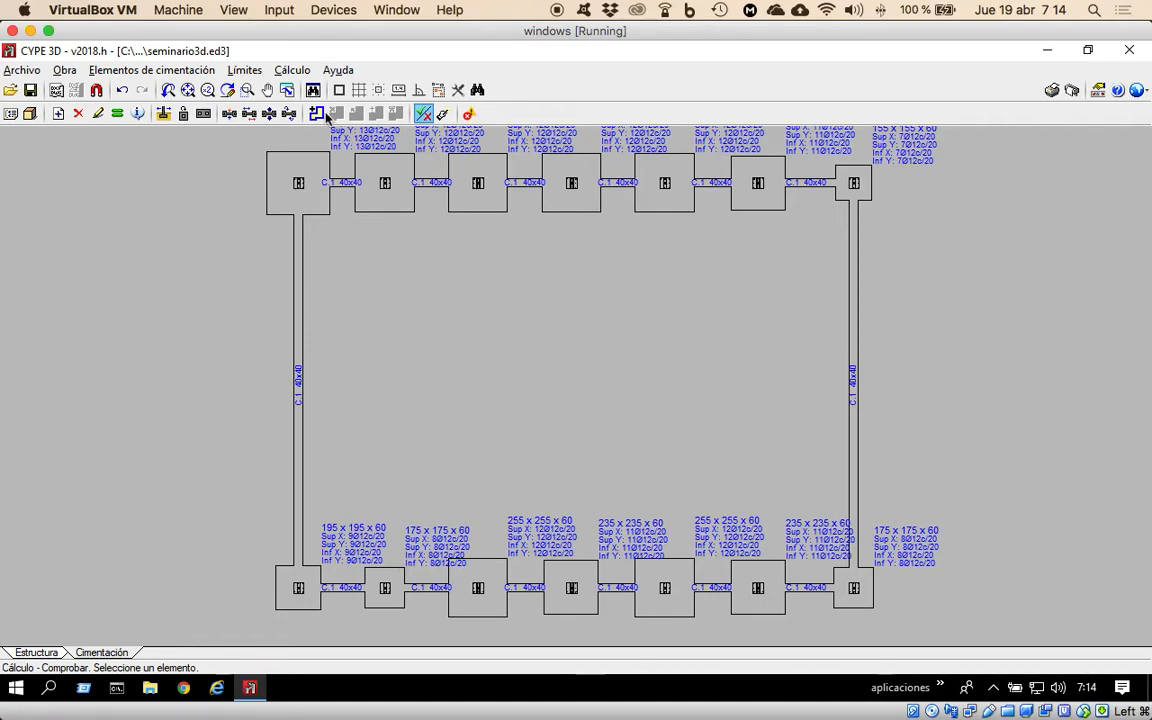
Rerun the foundation check and examine corner footing N13's dimensions, reinforcement and ground stresses up close.
{"action": "left_click", "coordinate": [248, 90]}
{"action": "left_click_drag", "start_coordinate": [219, 147], "coordinate": [388, 254]}
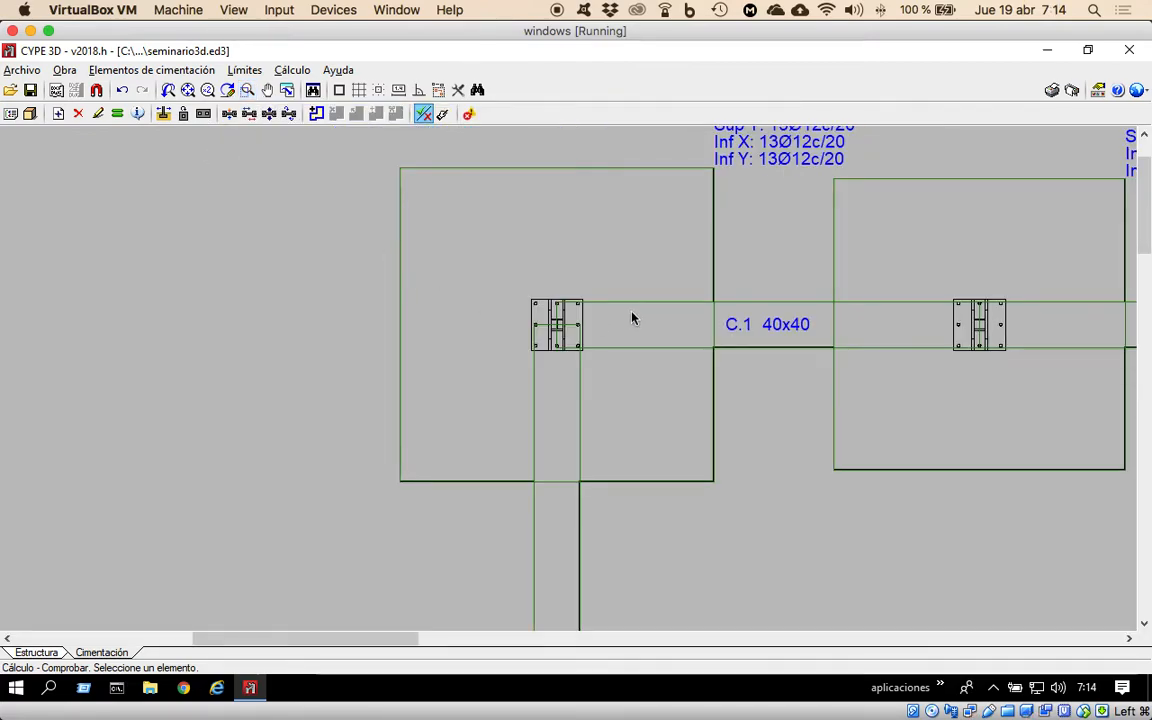
{"action": "left_click", "coordinate": [290, 71]}
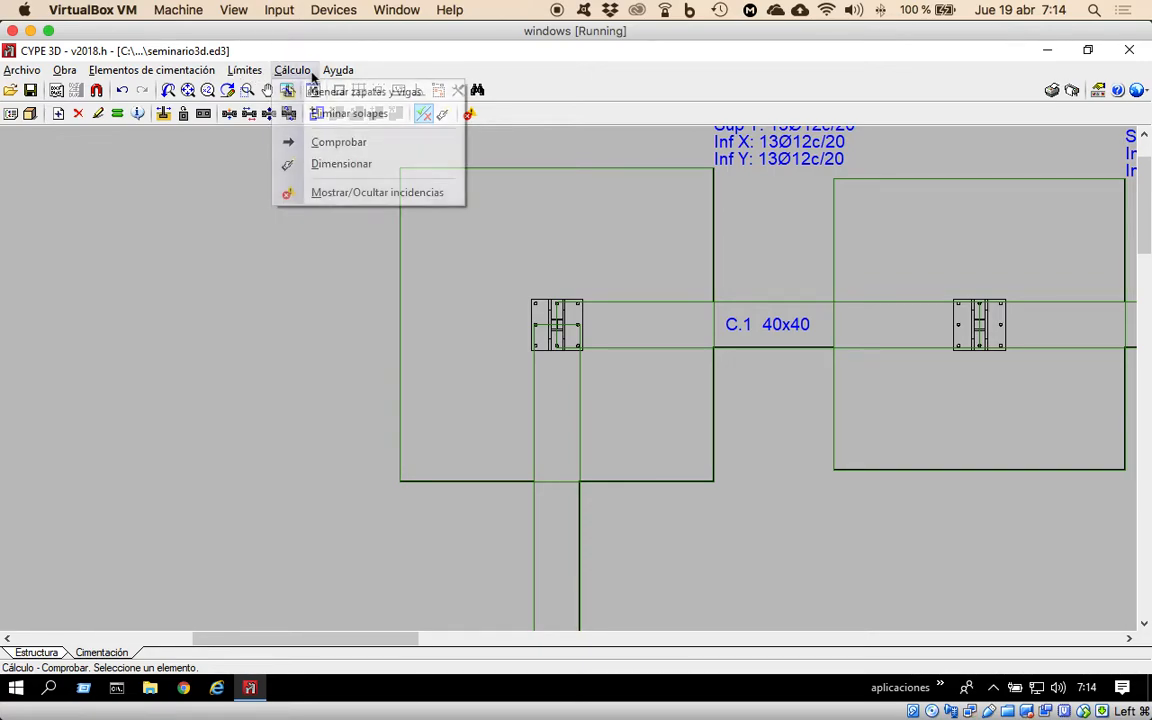
{"action": "left_click", "coordinate": [342, 142]}
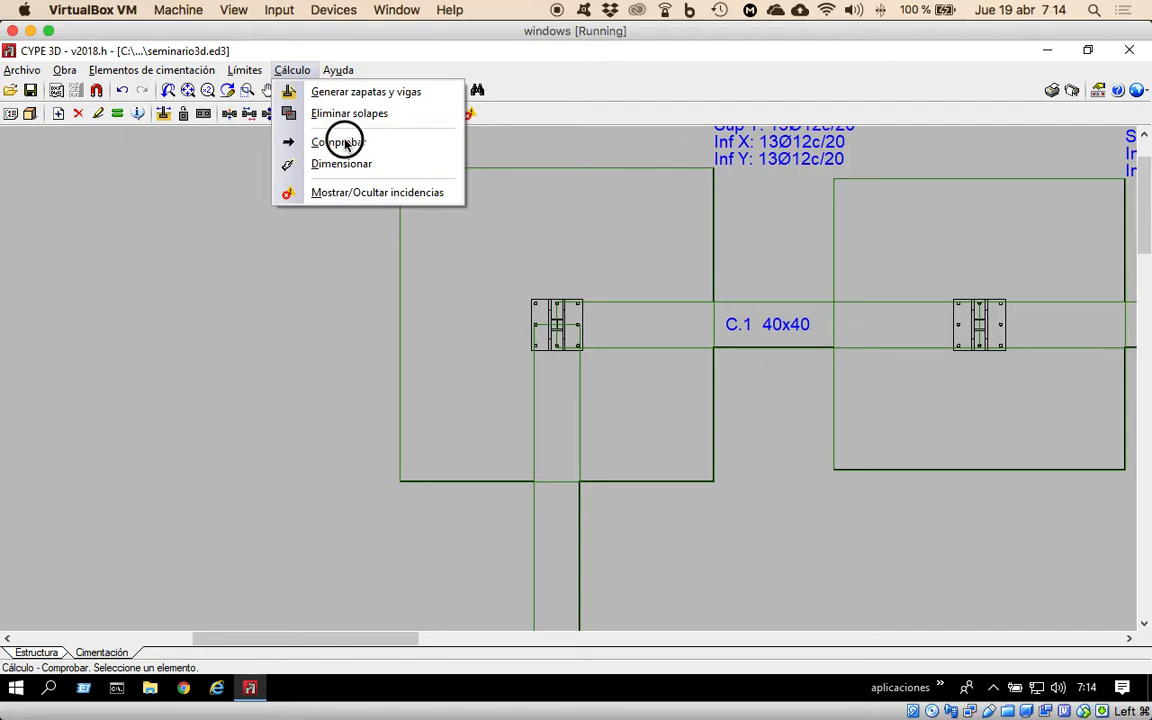
{"action": "left_click", "coordinate": [570, 312]}
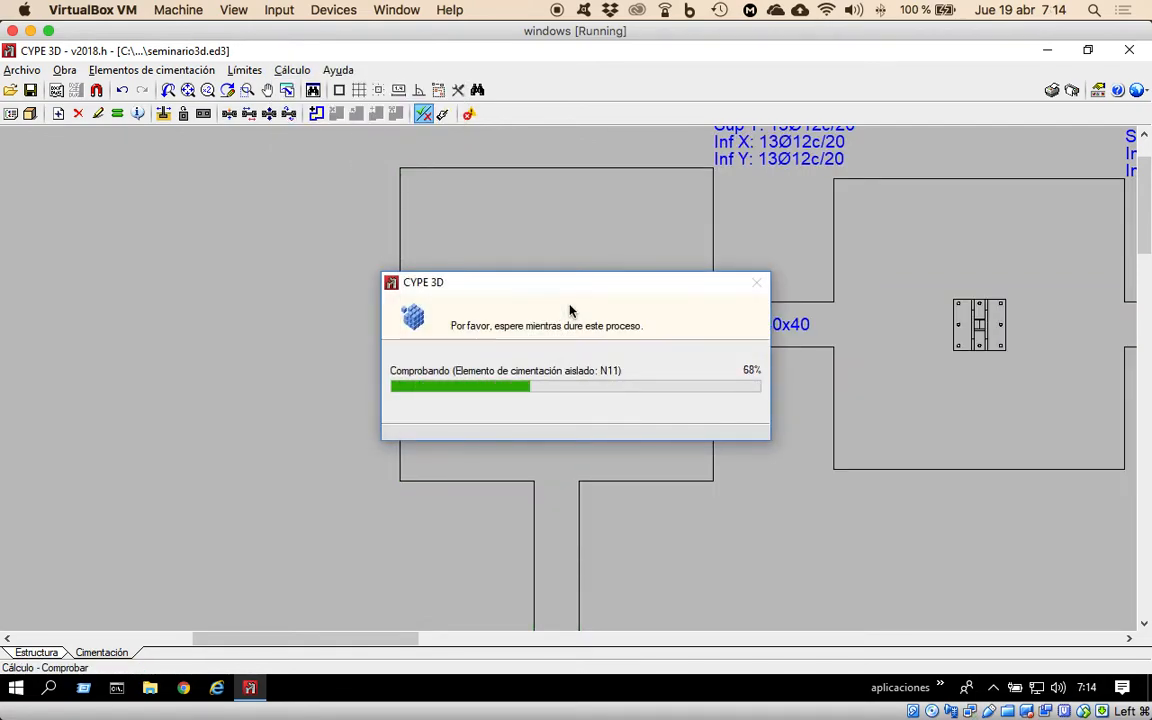
{"action": "mouse_move", "coordinate": [458, 306]}
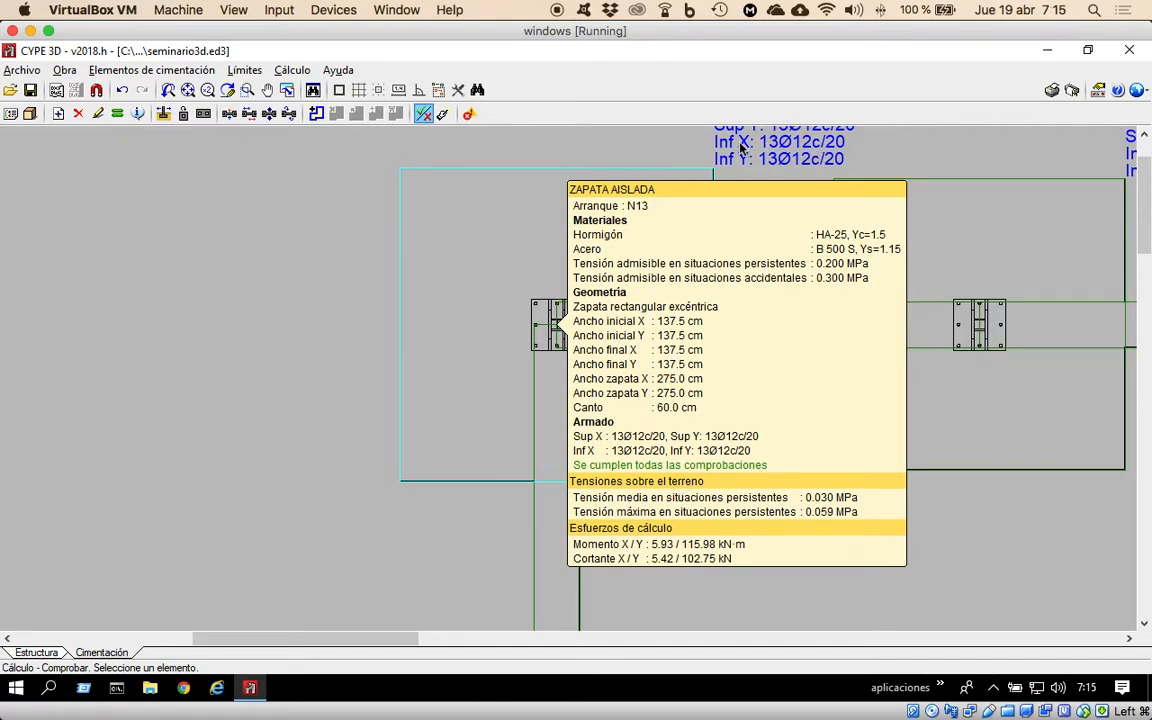
{"action": "left_click_drag", "start_coordinate": [1140, 166], "coordinate": [1143, 150]}
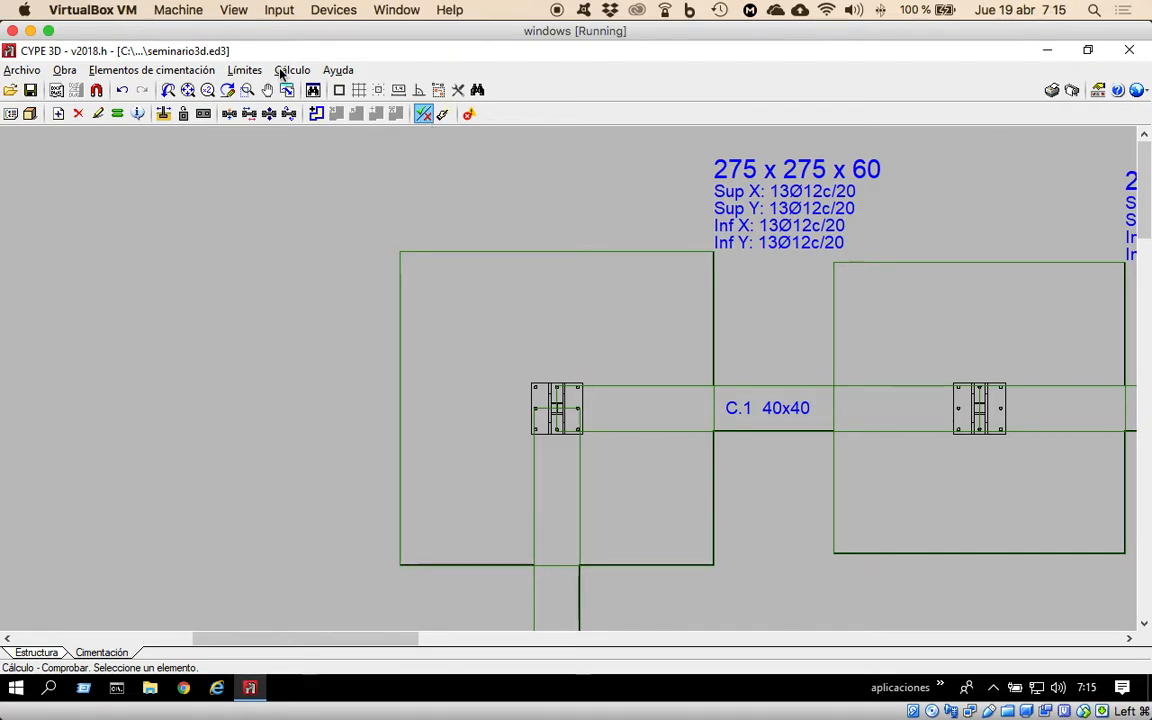
Check the tie beam at the N13 gable end, view its complete list of verifications and close the report.
{"action": "left_click", "coordinate": [187, 90]}
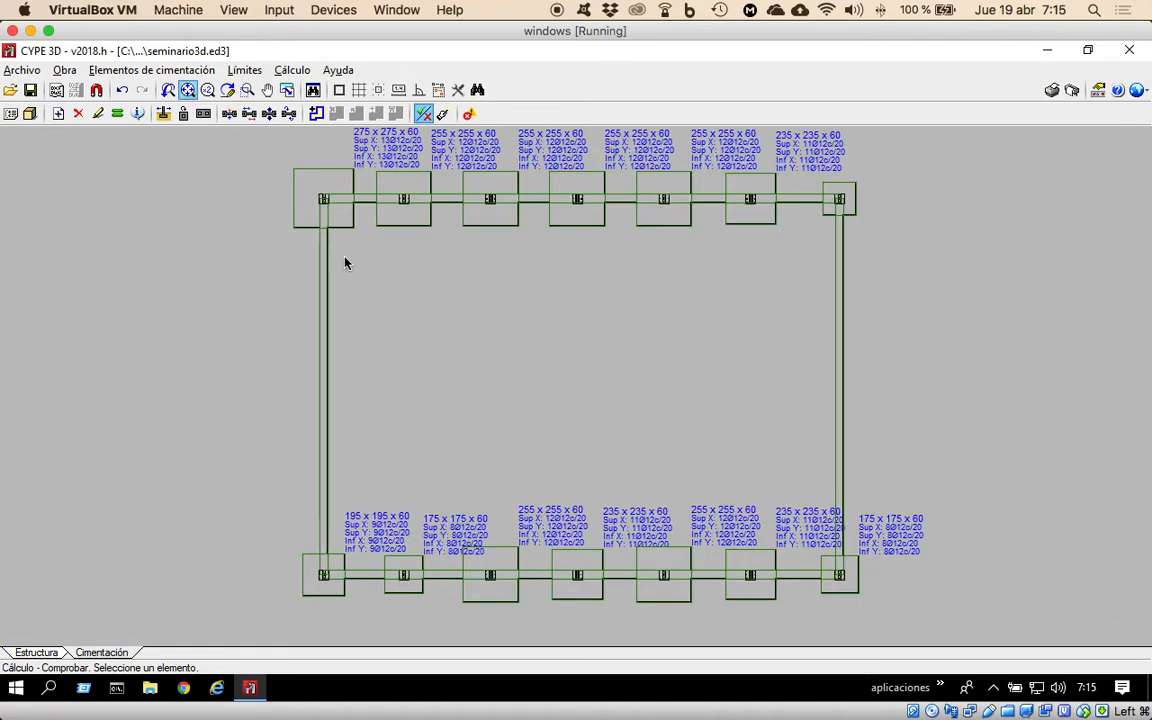
{"action": "left_click", "coordinate": [327, 360]}
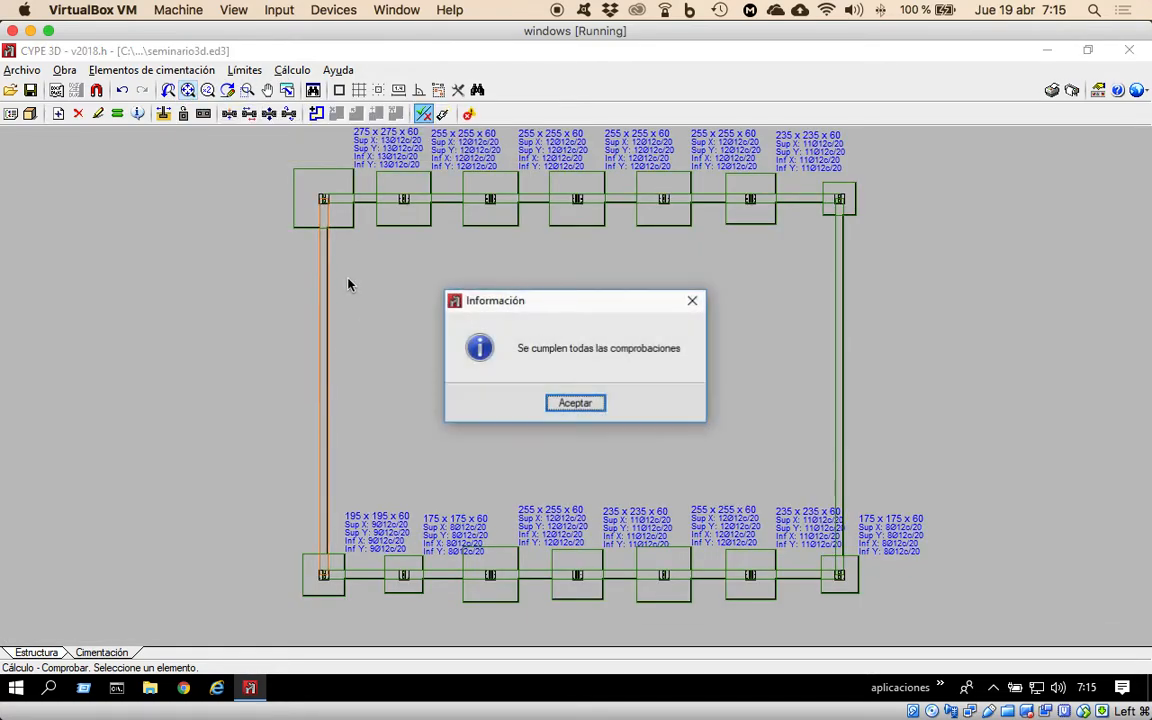
{"action": "left_click", "coordinate": [570, 403]}
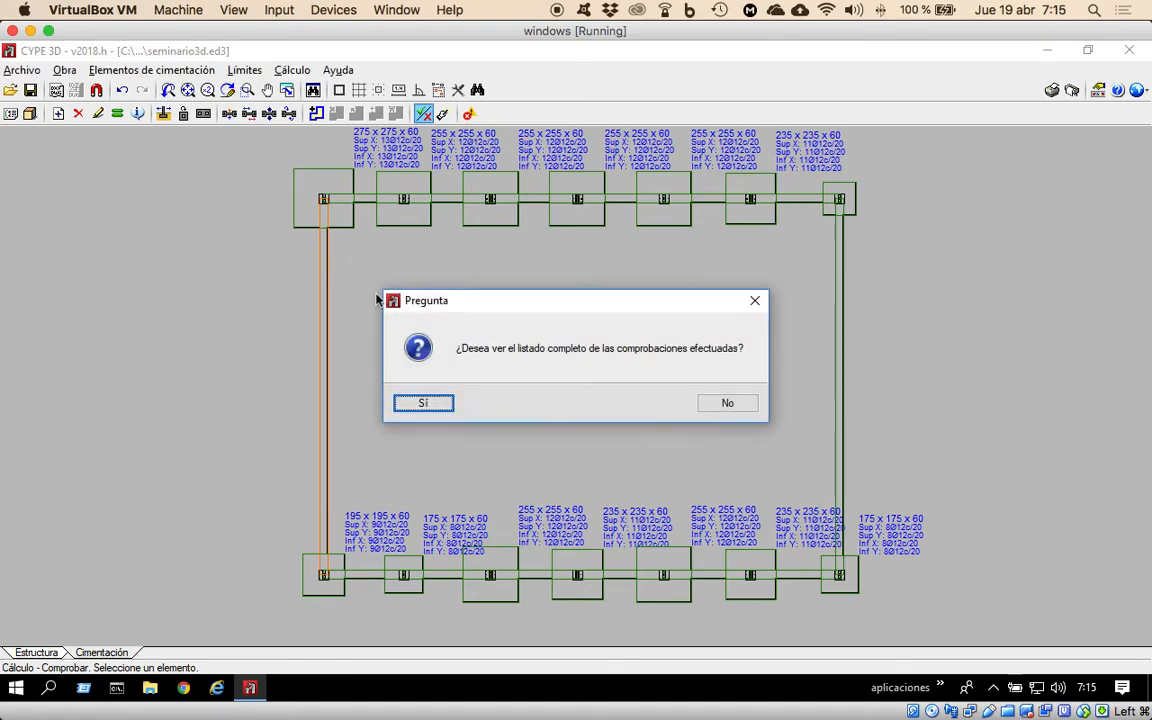
{"action": "left_click", "coordinate": [422, 404]}
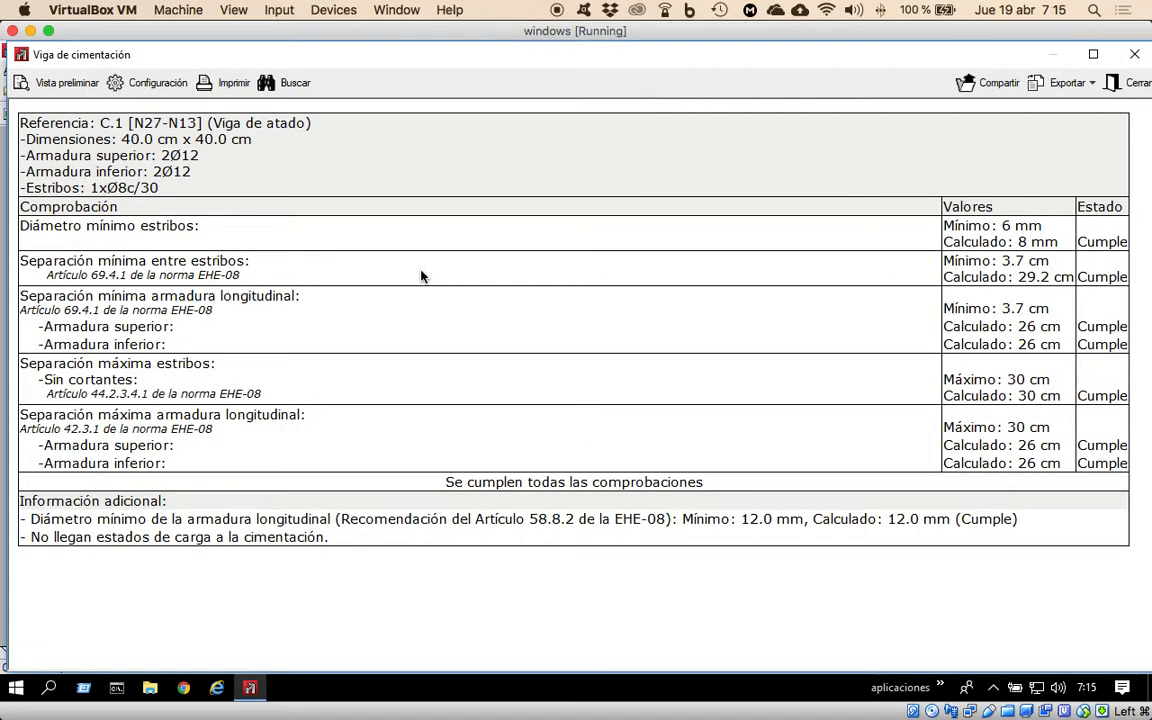
{"action": "left_click", "coordinate": [1134, 56]}
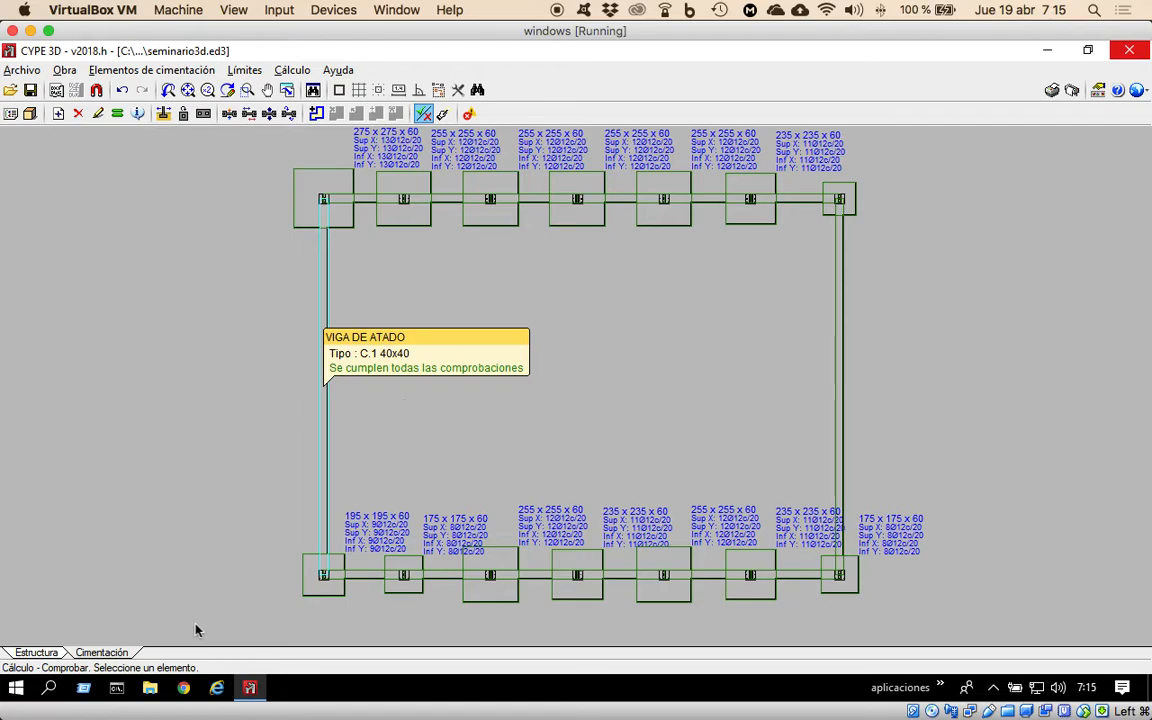
Return to the structure model and start a new bar with a rolled steel HE 100 B profile from the HEB series.
{"action": "left_click", "coordinate": [38, 654]}
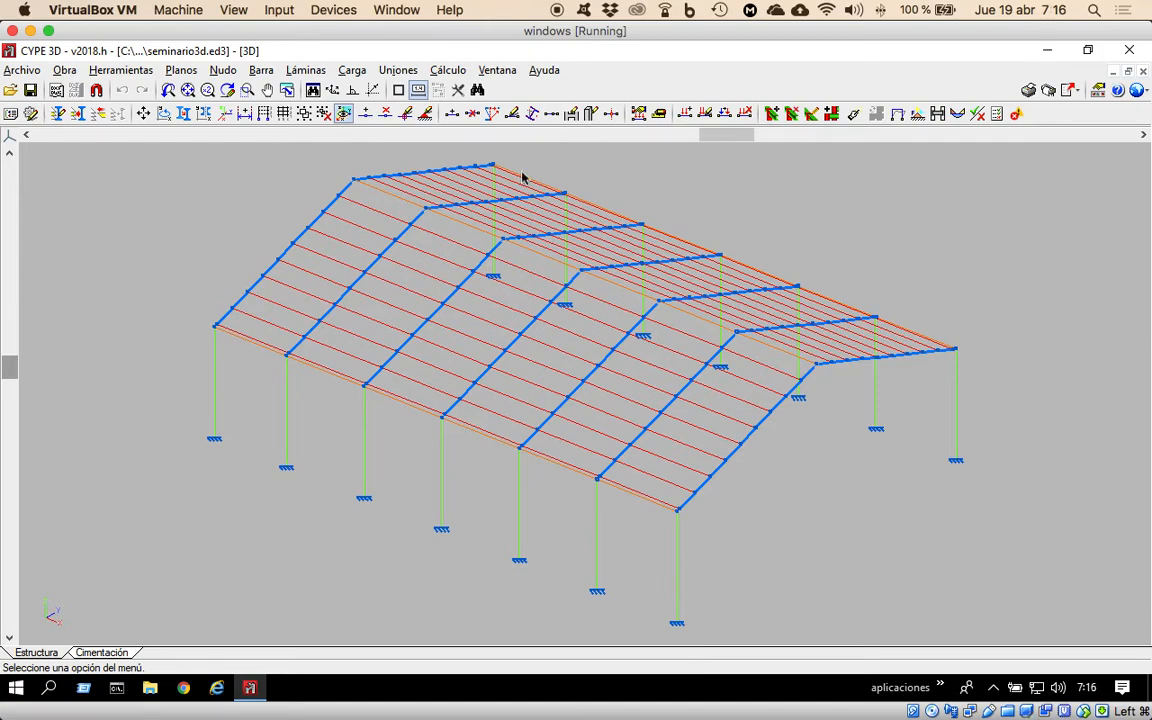
{"action": "left_click", "coordinate": [266, 72]}
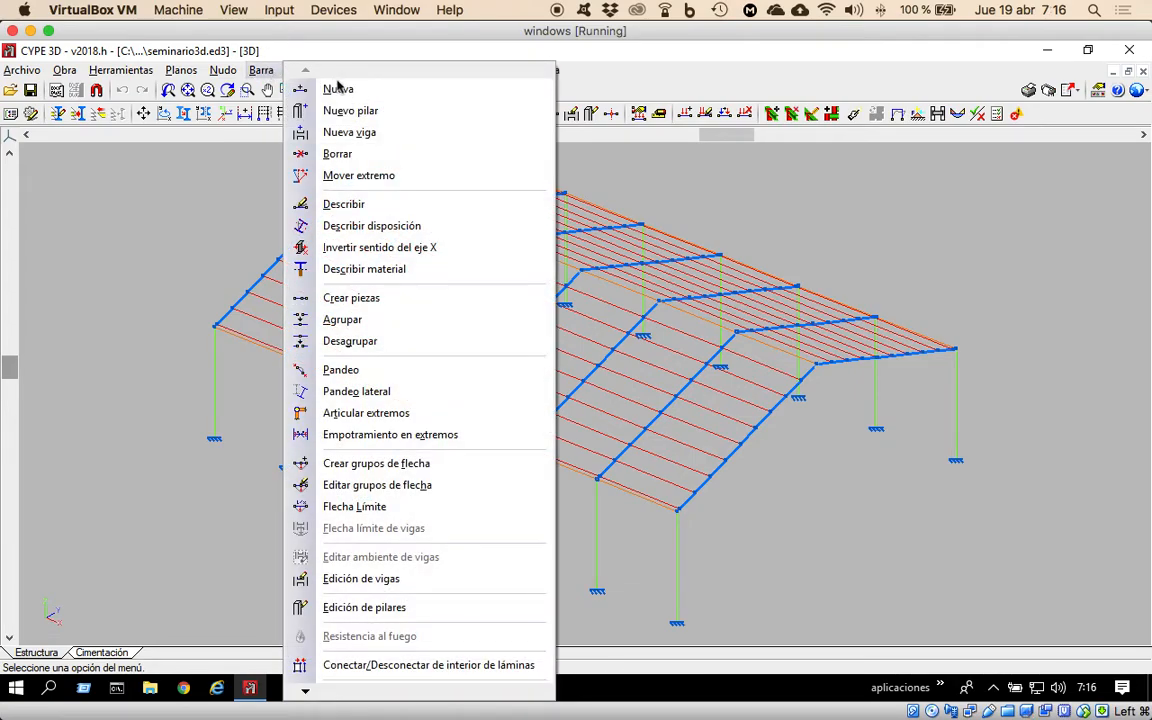
{"action": "left_click", "coordinate": [340, 90]}
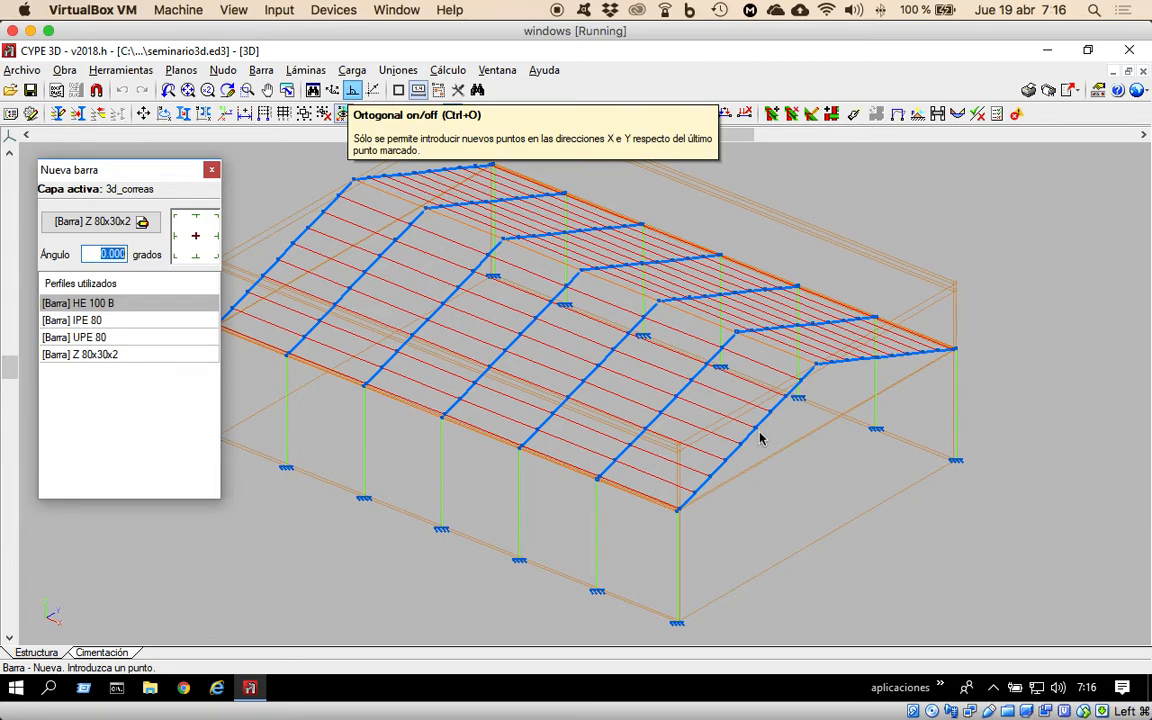
{"action": "left_click", "coordinate": [141, 223]}
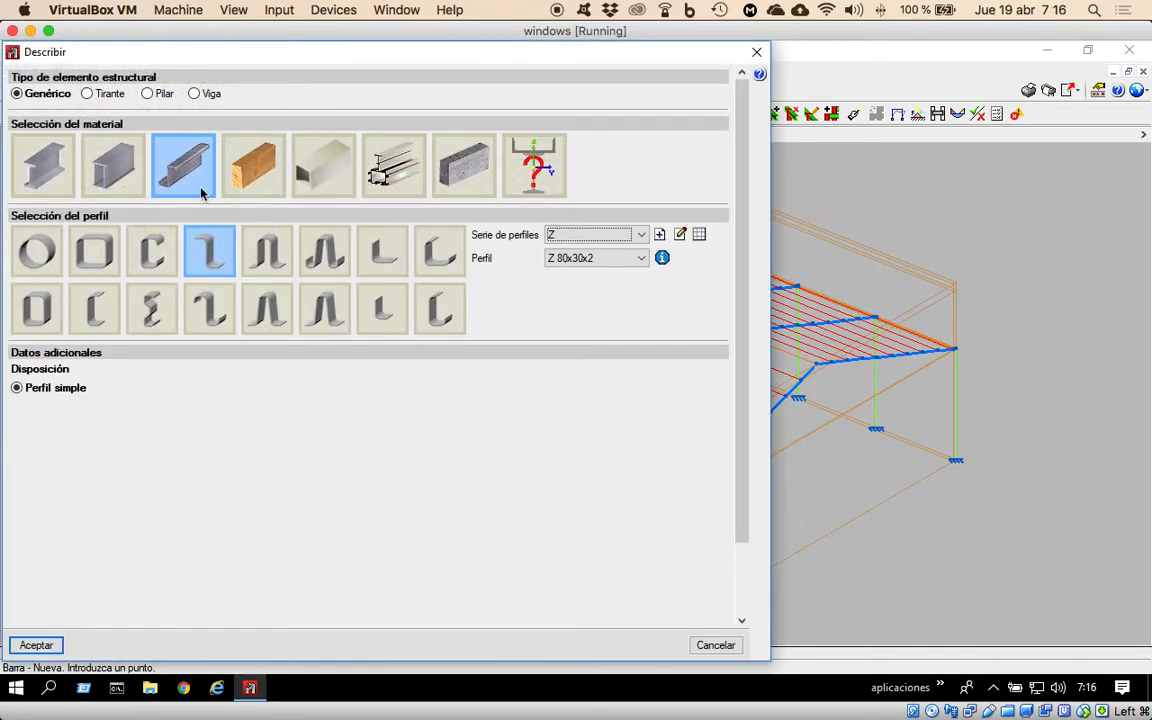
{"action": "left_click", "coordinate": [43, 175]}
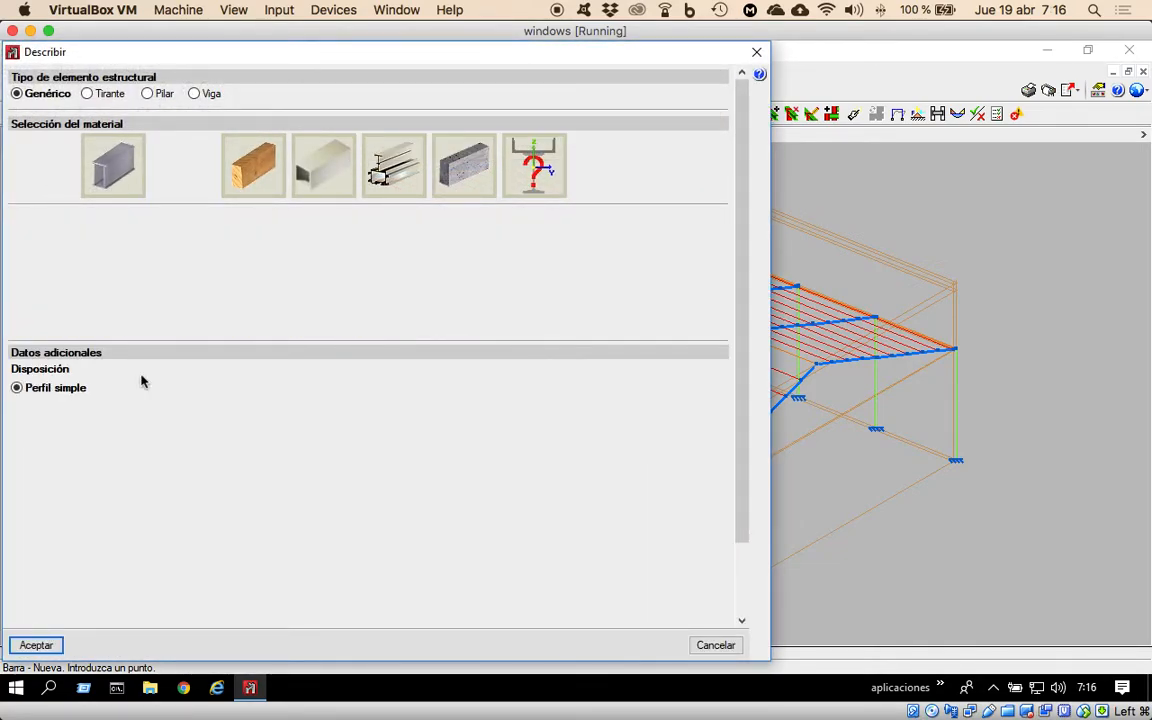
{"action": "left_click", "coordinate": [143, 291]}
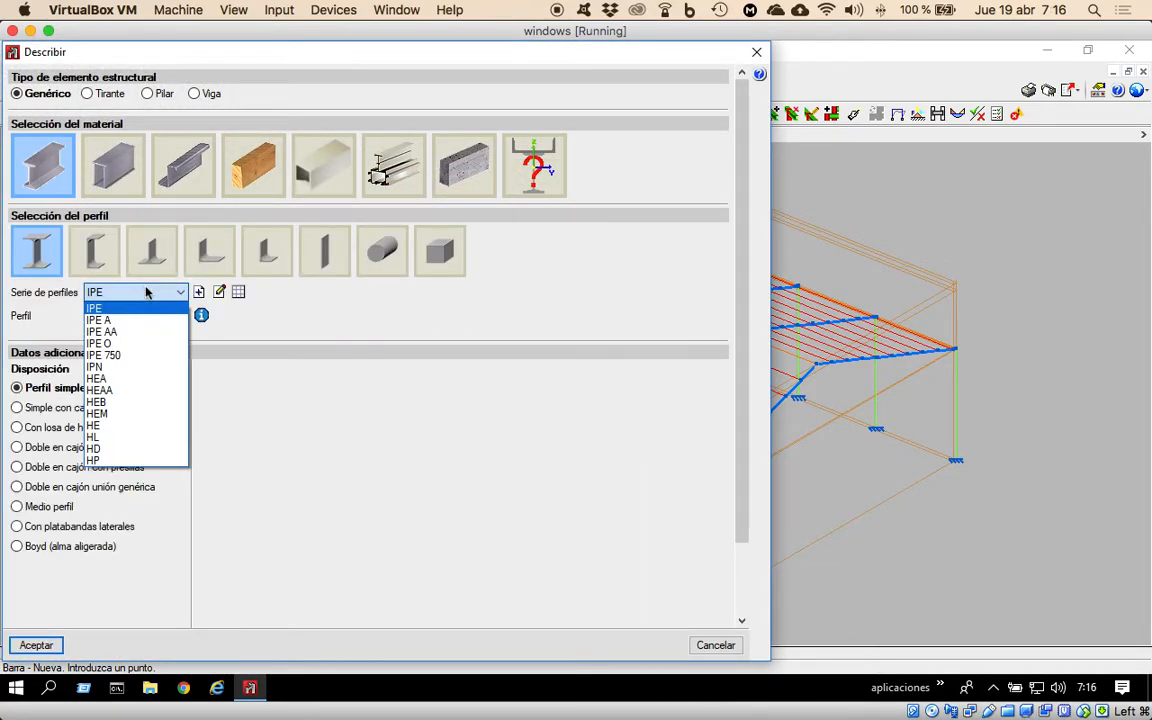
{"action": "left_click", "coordinate": [98, 401]}
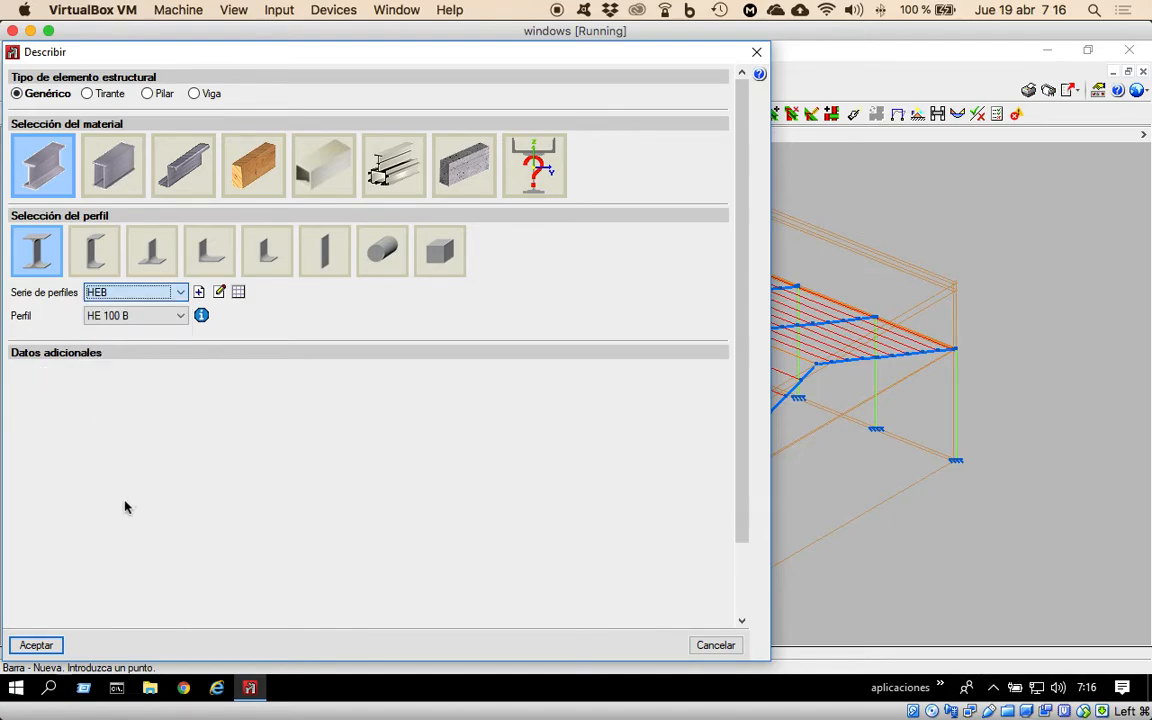
{"action": "left_click", "coordinate": [37, 646]}
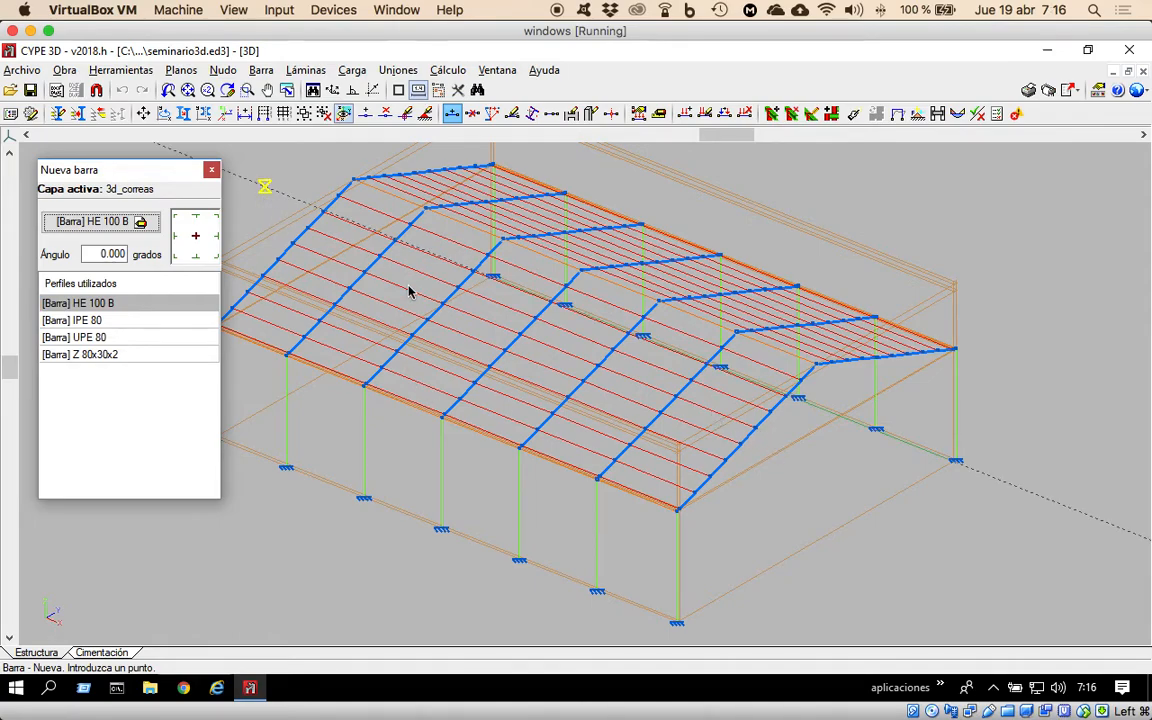
{"action": "left_click", "coordinate": [756, 430]}
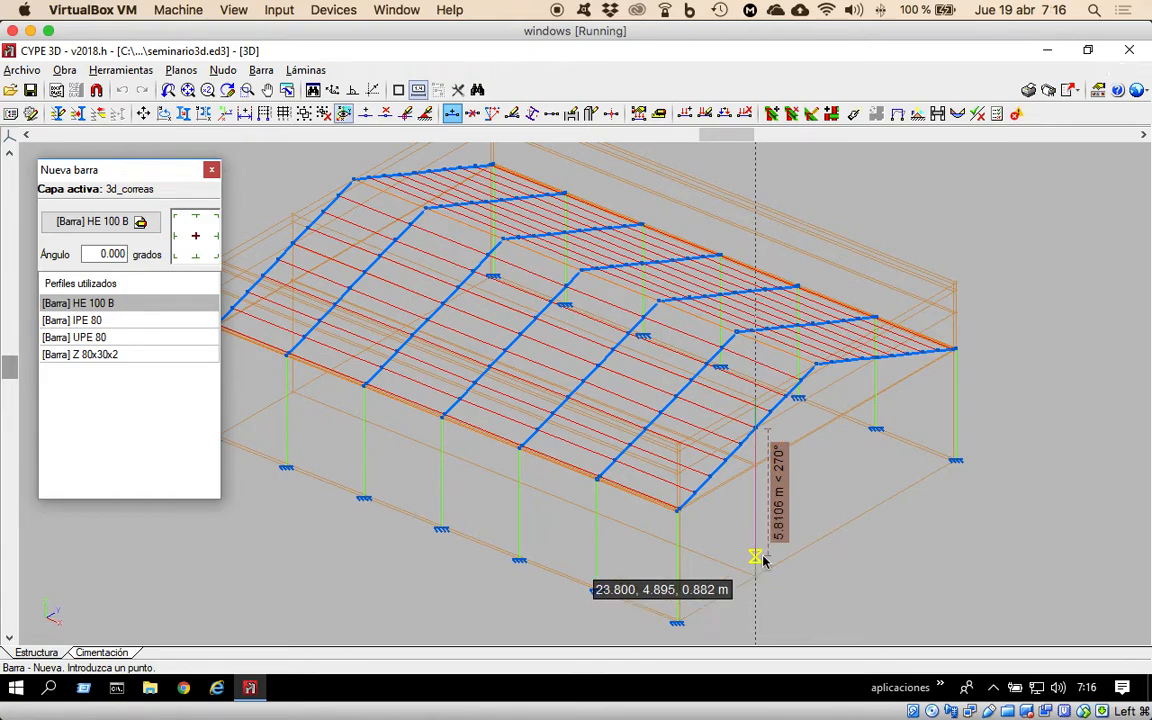
{"action": "left_click", "coordinate": [756, 575]}
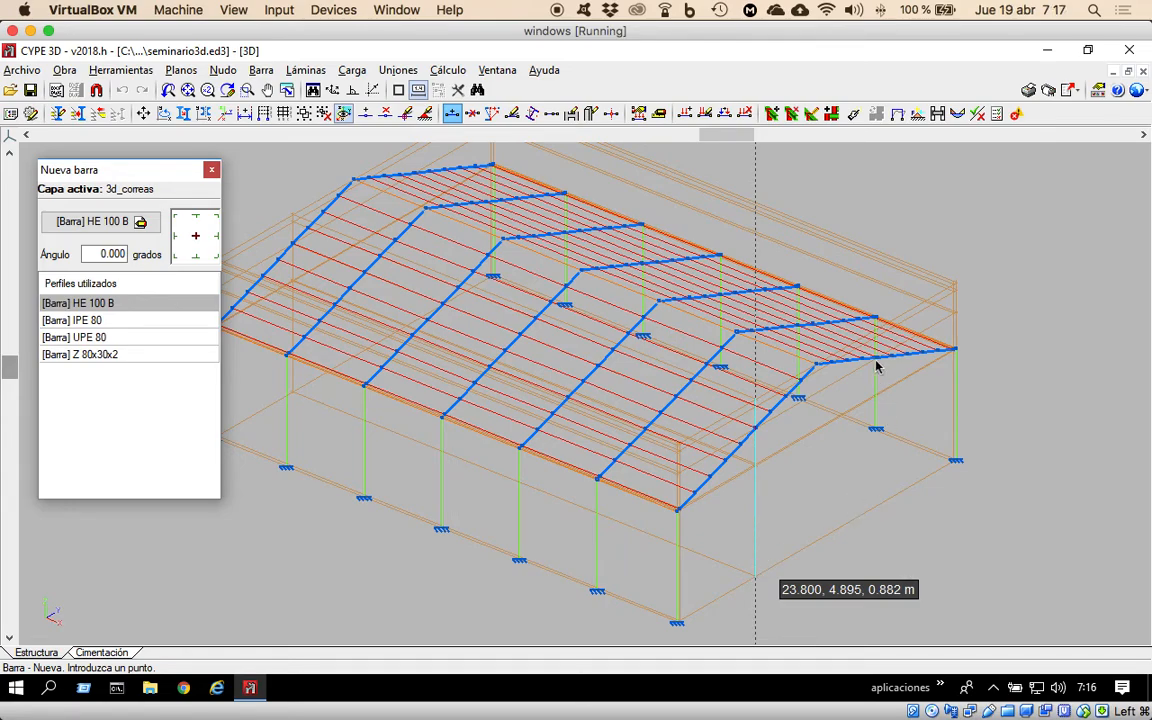
{"action": "left_click", "coordinate": [815, 453]}
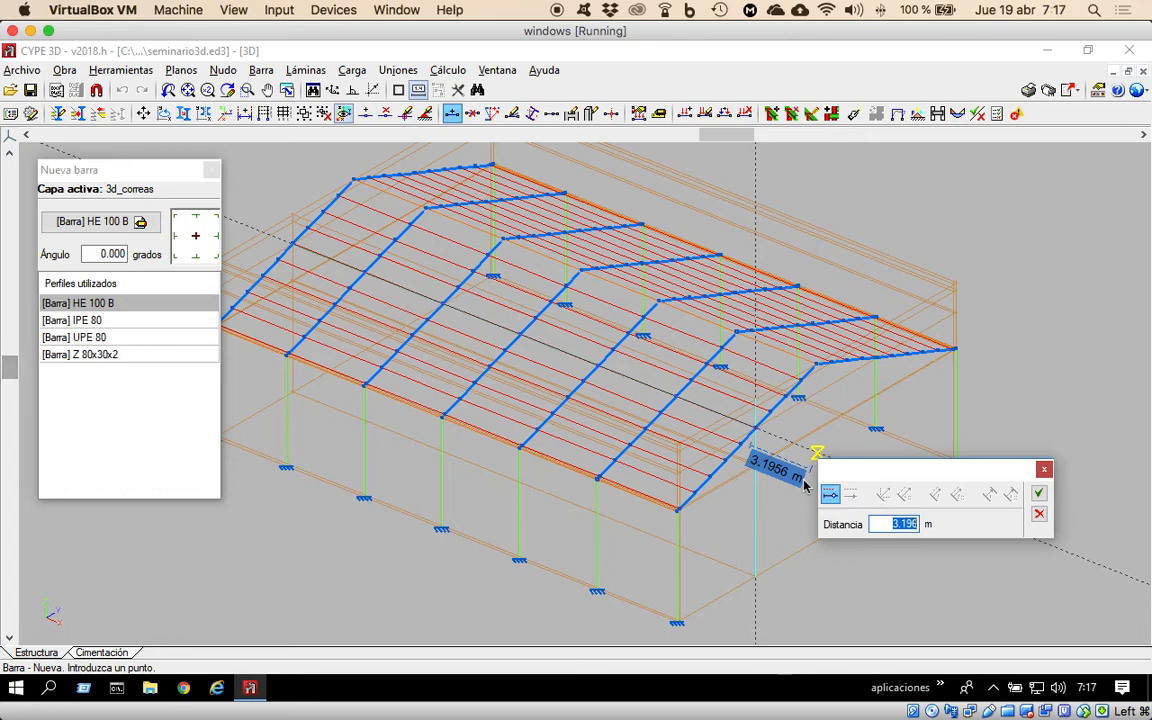
{"action": "left_click", "coordinate": [1039, 516]}
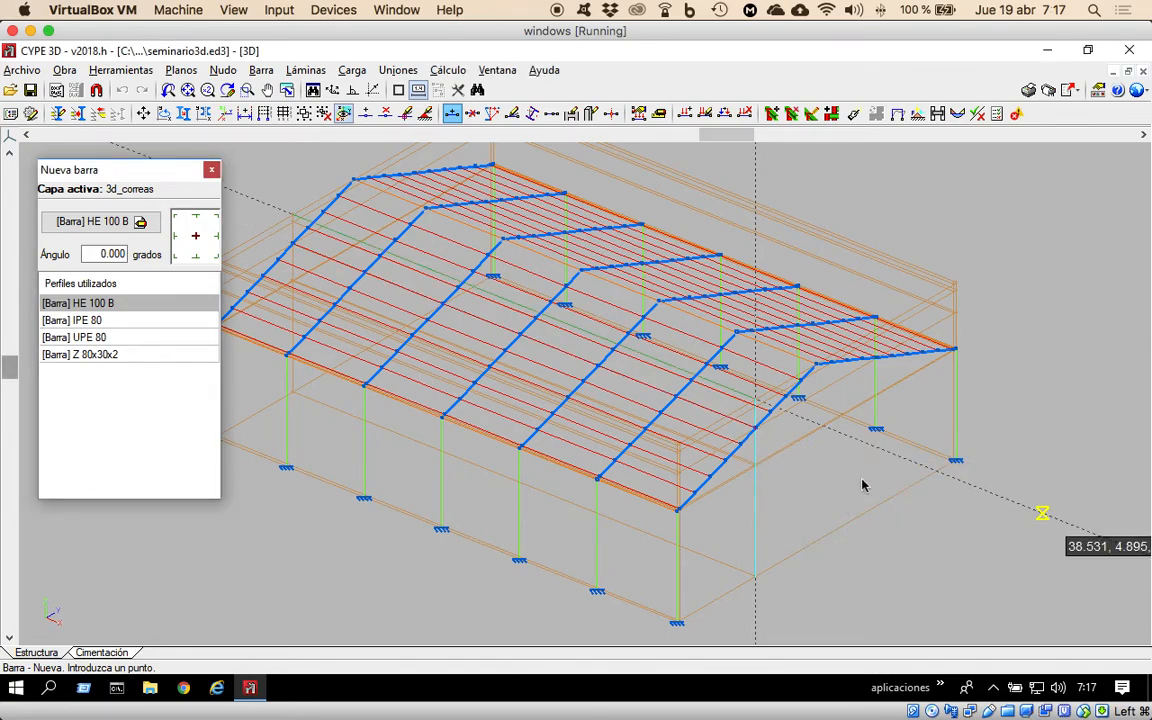
{"action": "left_click", "coordinate": [263, 72]}
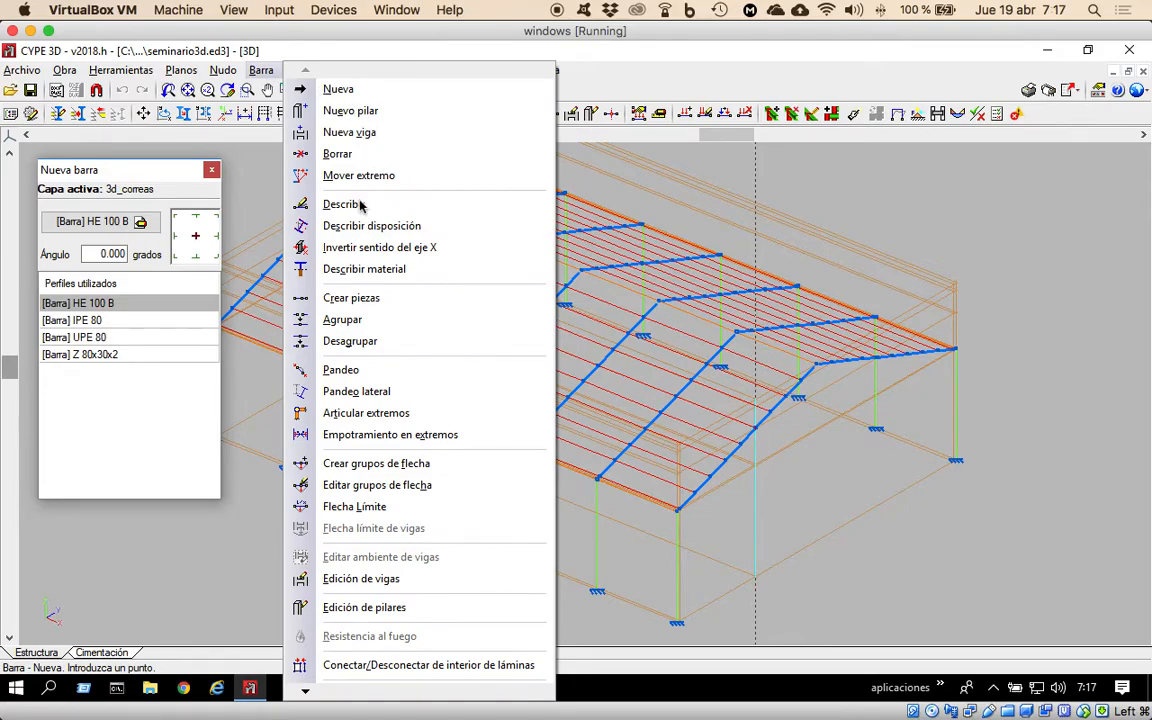
{"action": "left_click", "coordinate": [340, 204]}
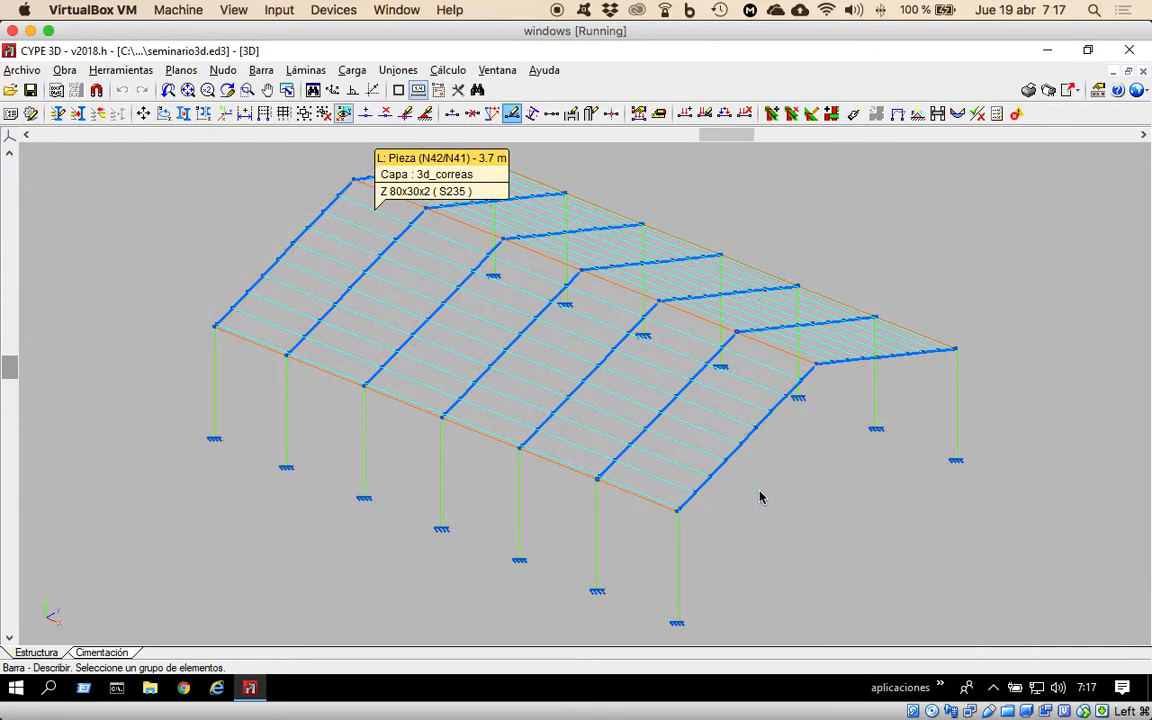
Draw an auxiliary HE 100 B bar at ground level between the two column base nodes N1 and N15 of the end frame.
{"action": "left_click", "coordinate": [262, 70]}
{"action": "left_click", "coordinate": [335, 89]}
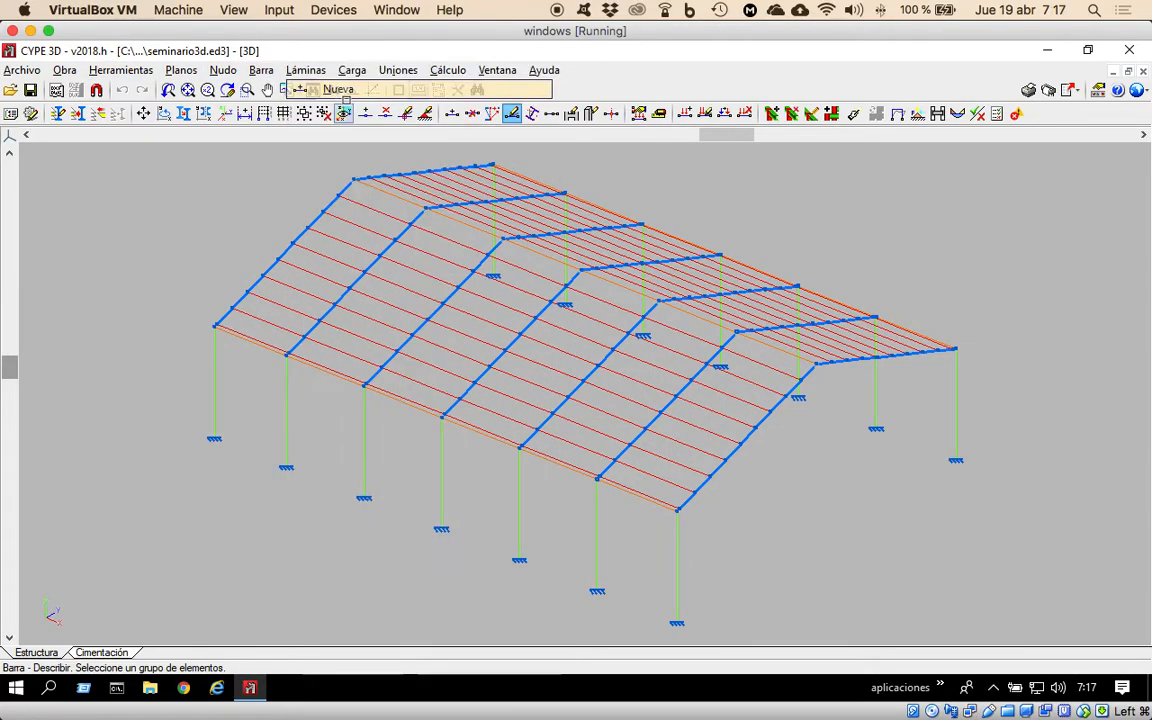
{"action": "left_click", "coordinate": [677, 612]}
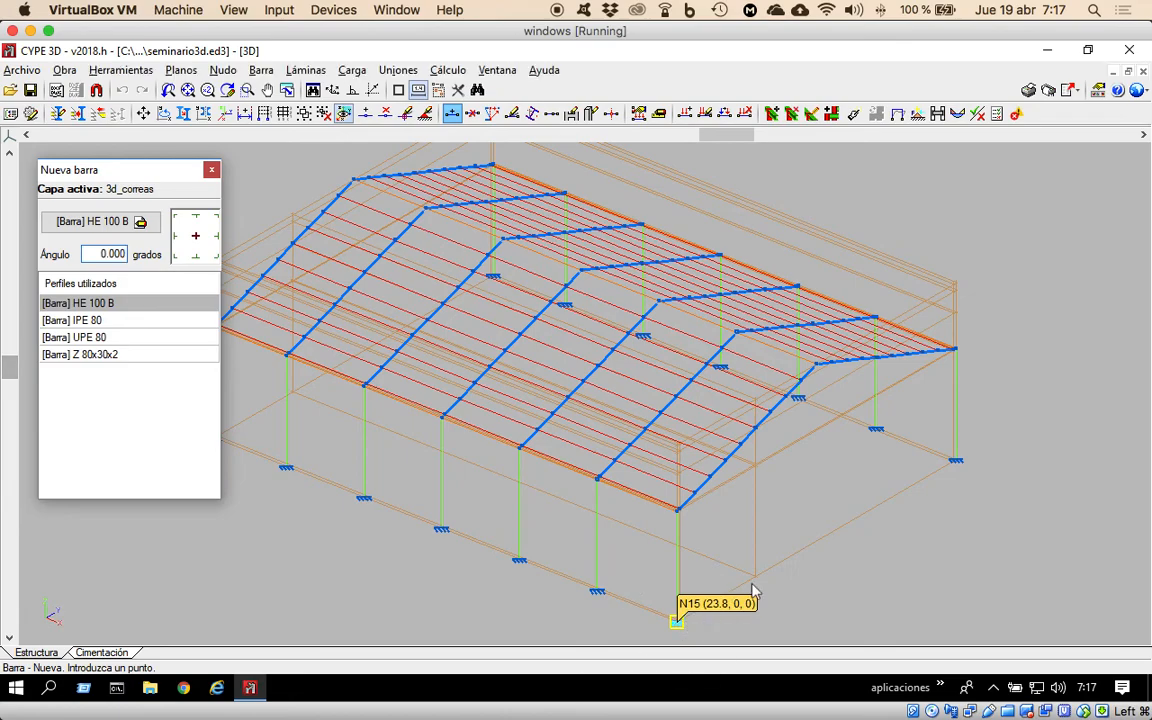
{"action": "left_click", "coordinate": [956, 459]}
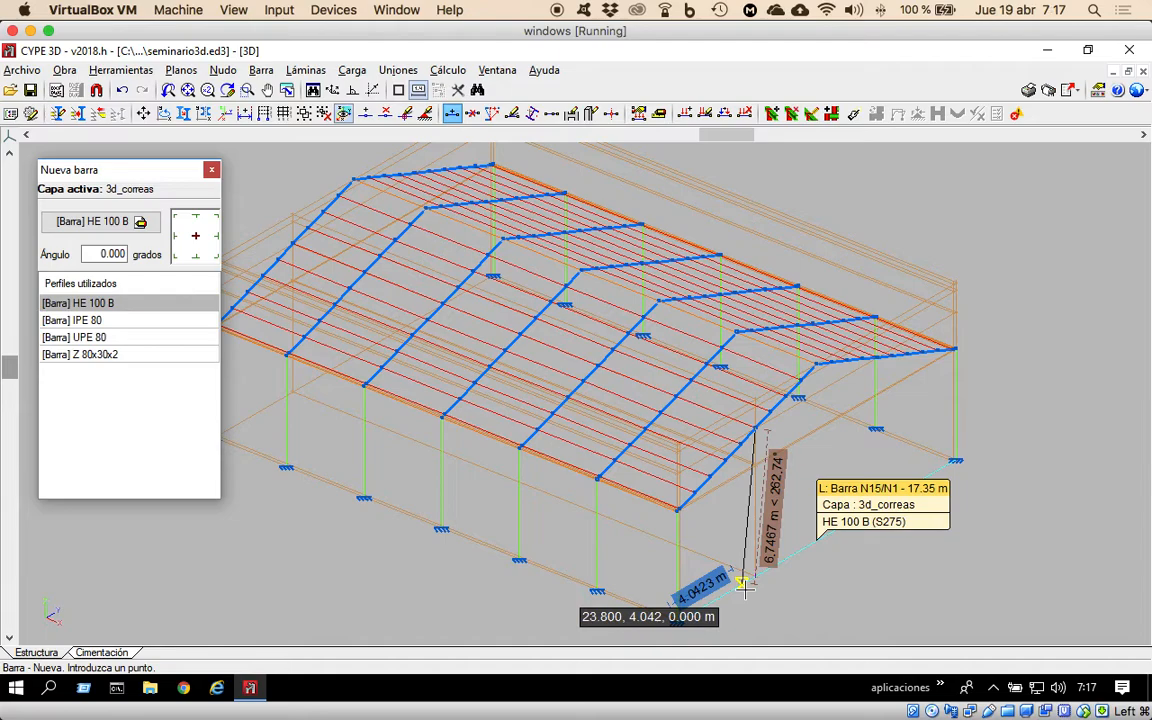
{"action": "left_click", "coordinate": [743, 586]}
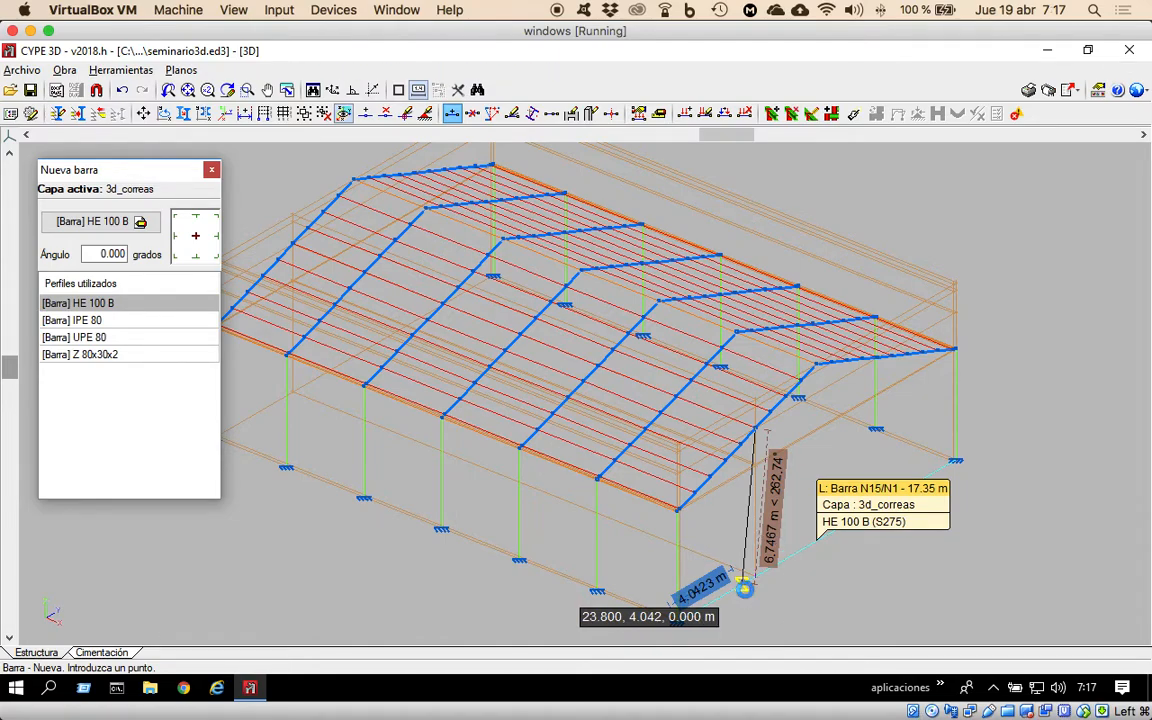
{"action": "left_click_drag", "start_coordinate": [825, 603], "coordinate": [826, 513]}
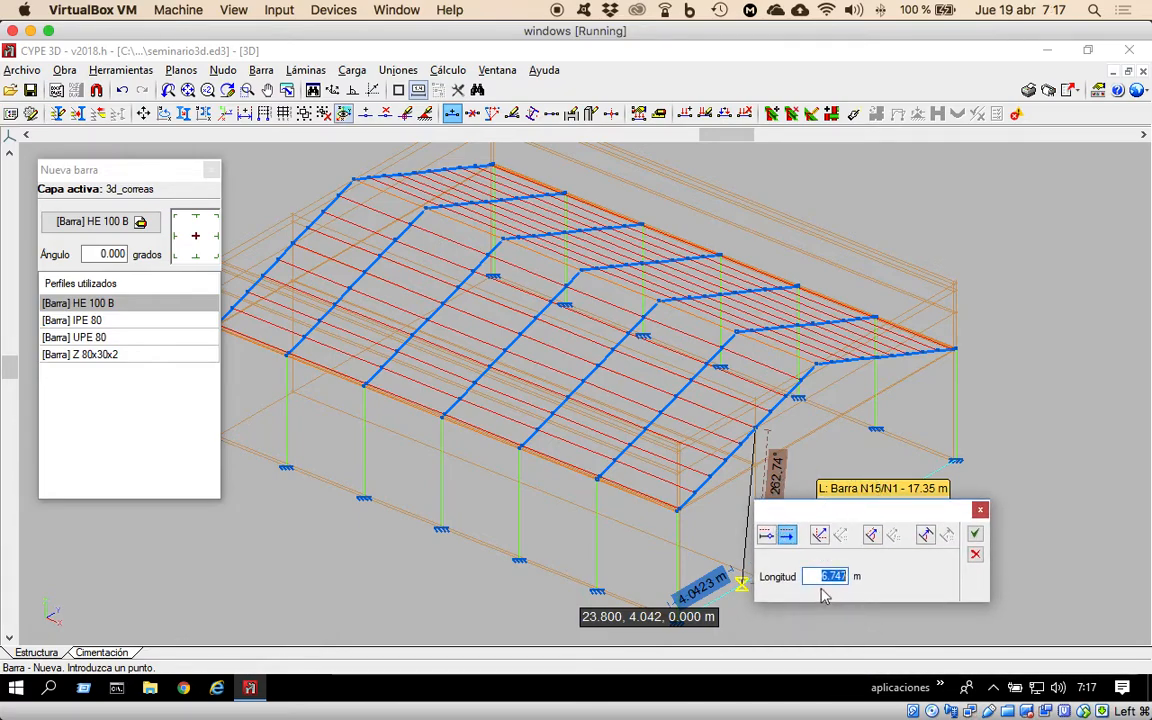
{"action": "left_click_drag", "start_coordinate": [891, 515], "coordinate": [919, 512]}
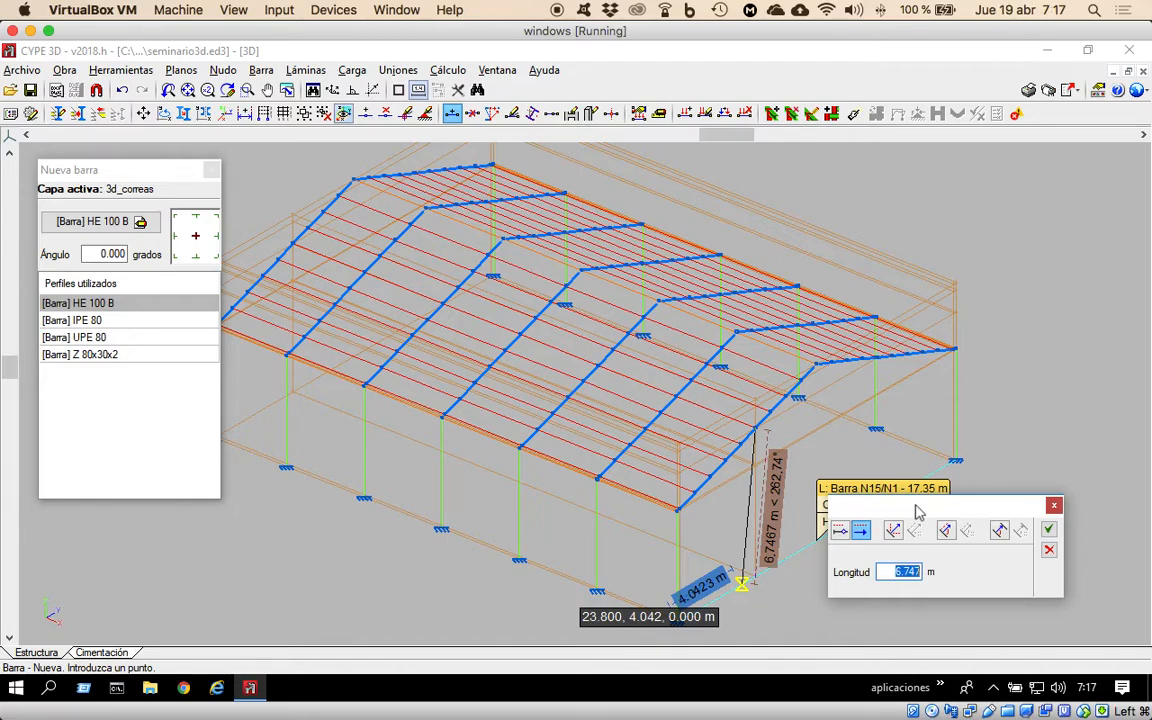
{"action": "left_click", "coordinate": [1050, 552]}
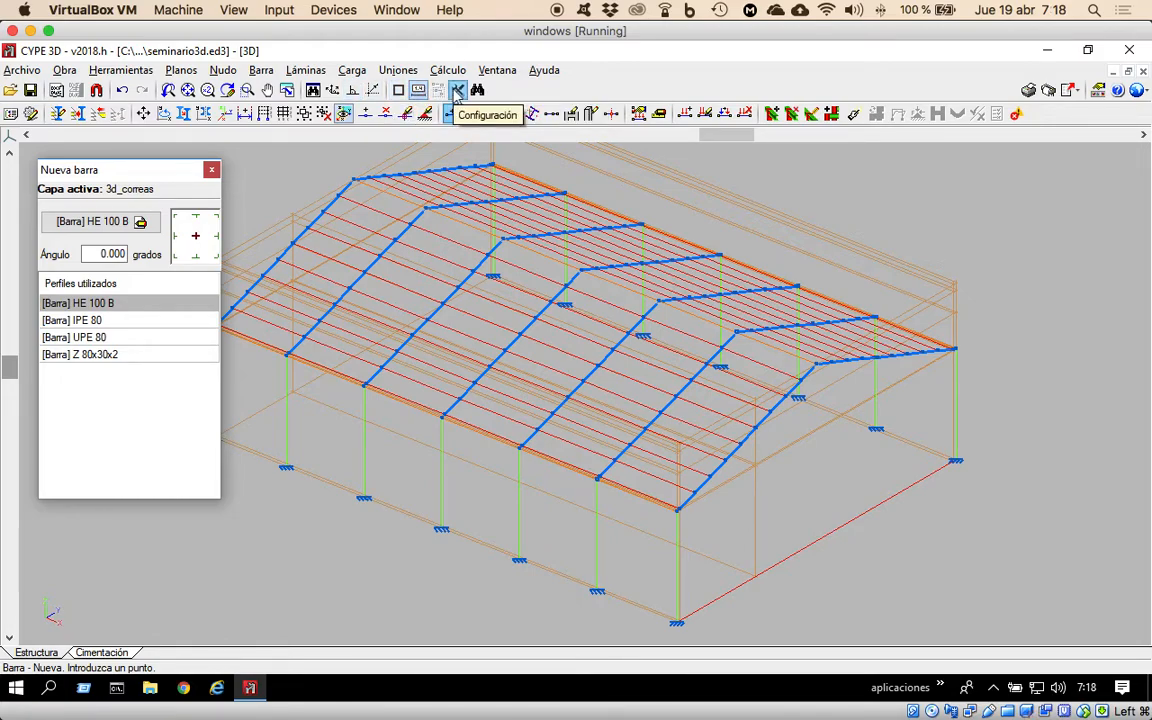
Enable the Intersección object snap and draw the gable's two HE 100 B columns vertically between the rafters and the auxiliary ground bar.
{"action": "left_click", "coordinate": [399, 91]}
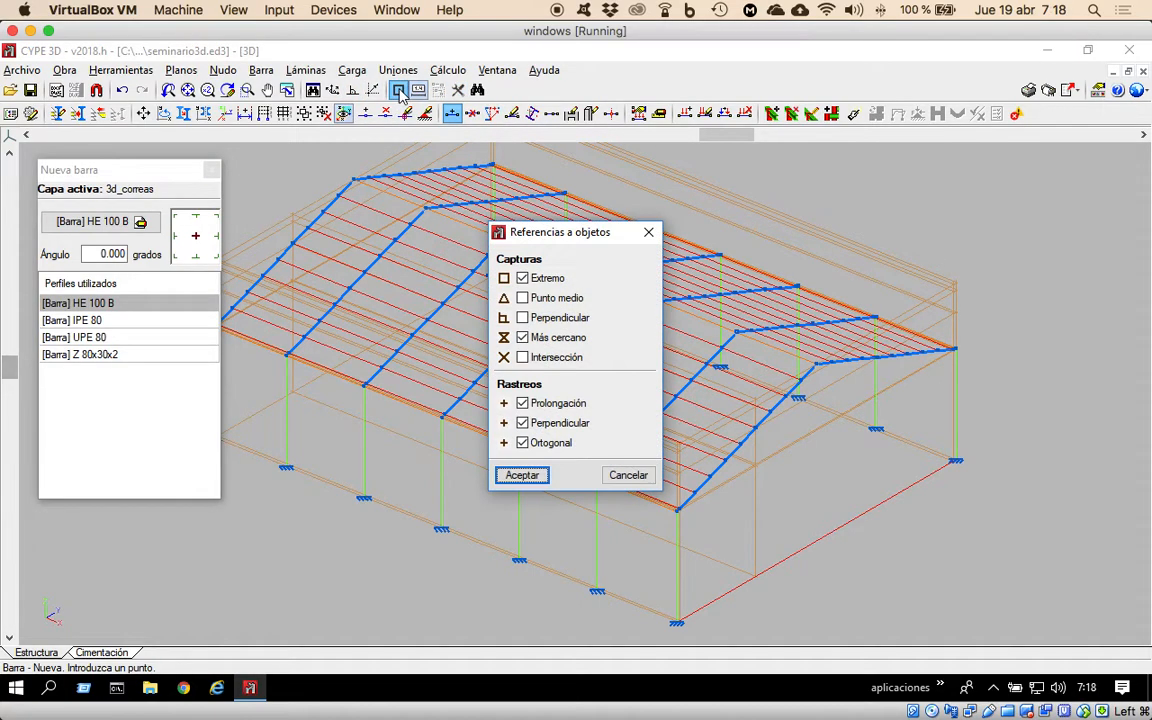
{"action": "left_click", "coordinate": [522, 358]}
{"action": "left_click", "coordinate": [522, 475]}
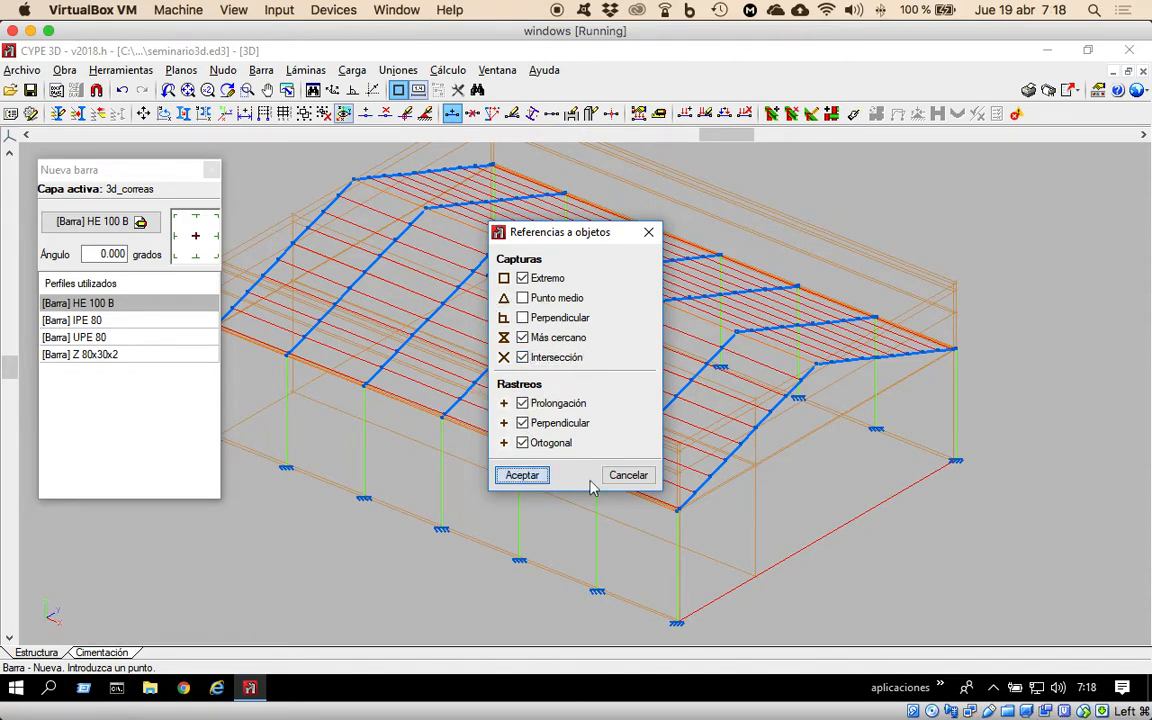
{"action": "left_click", "coordinate": [755, 577]}
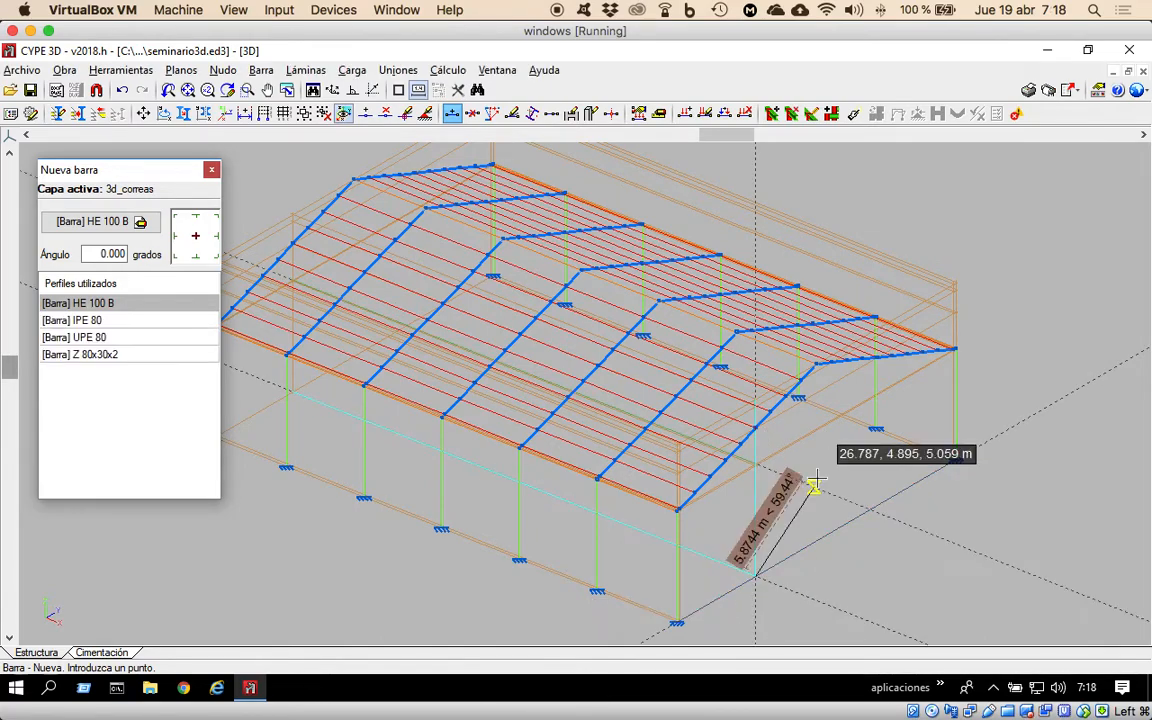
{"action": "right_click", "coordinate": [834, 471]}
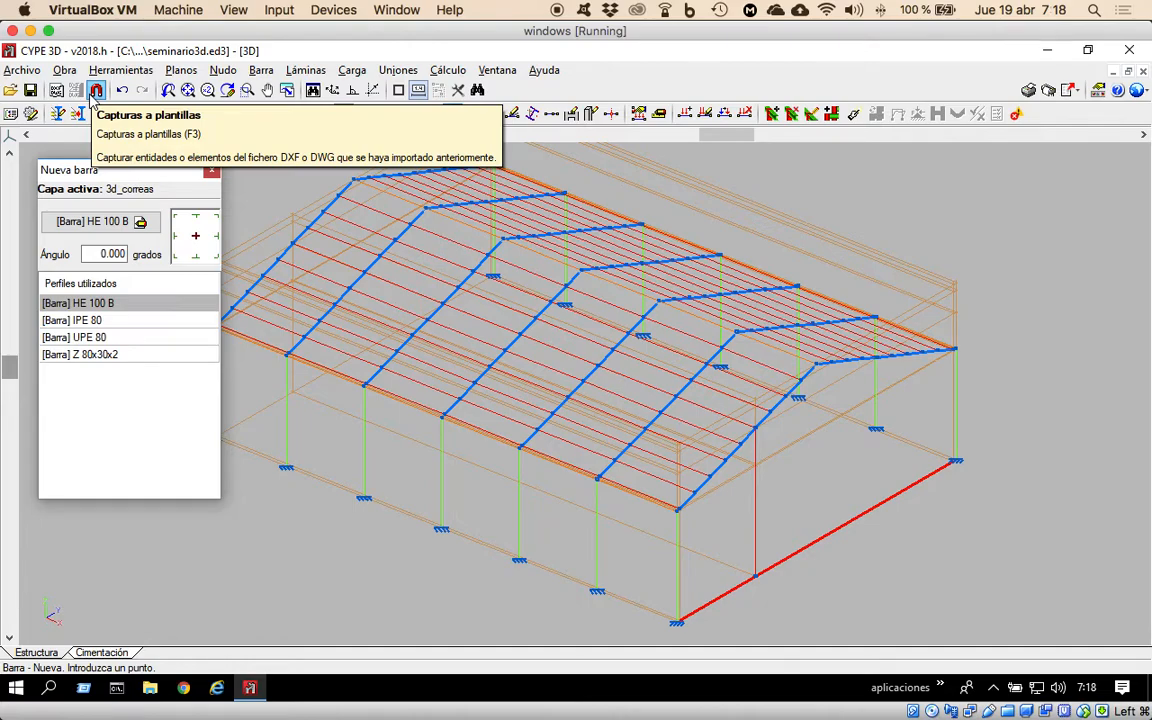
{"action": "left_click", "coordinate": [404, 92]}
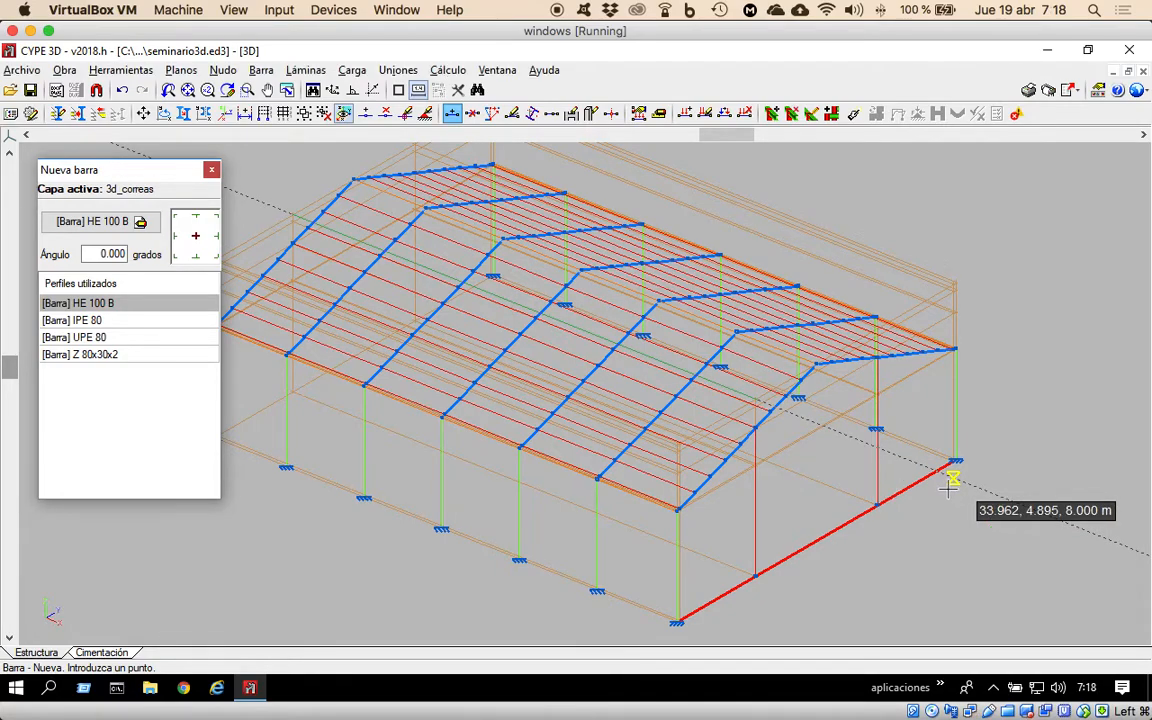
Draw two HE 100 B columns at the opposite gable, joining roof nodes N126 and N63 vertically to ground level at z = 0.
{"action": "left_click_drag", "start_coordinate": [722, 141], "coordinate": [484, 141]}
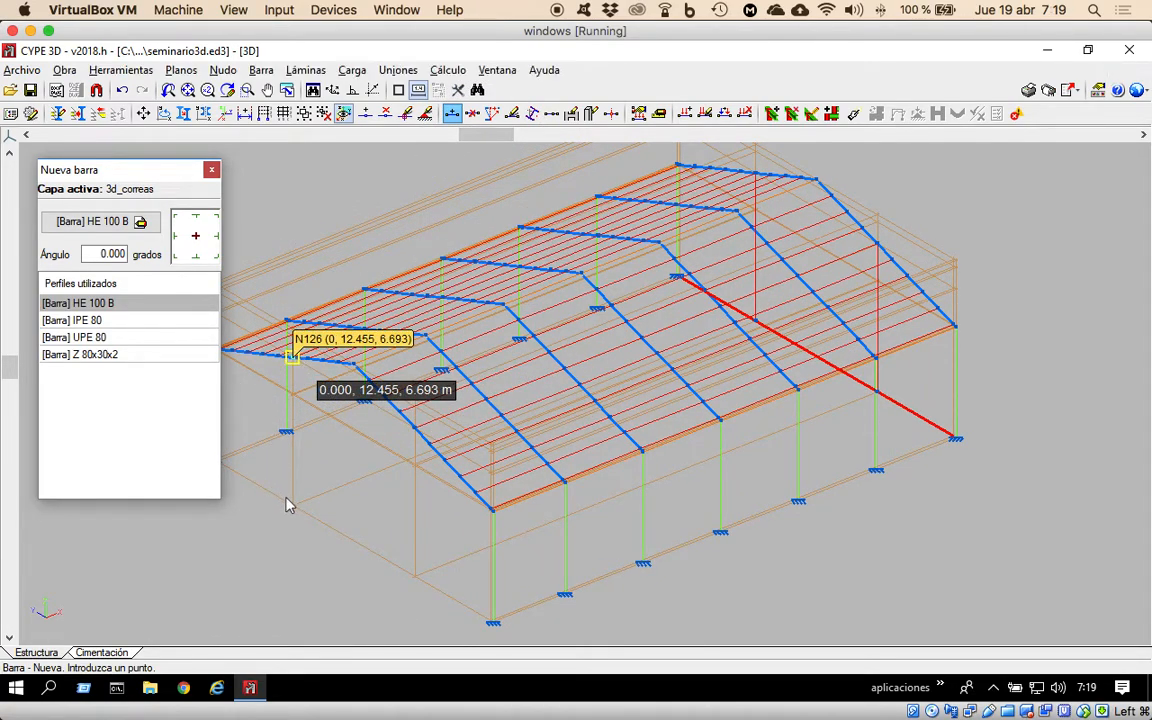
{"action": "left_click", "coordinate": [291, 356]}
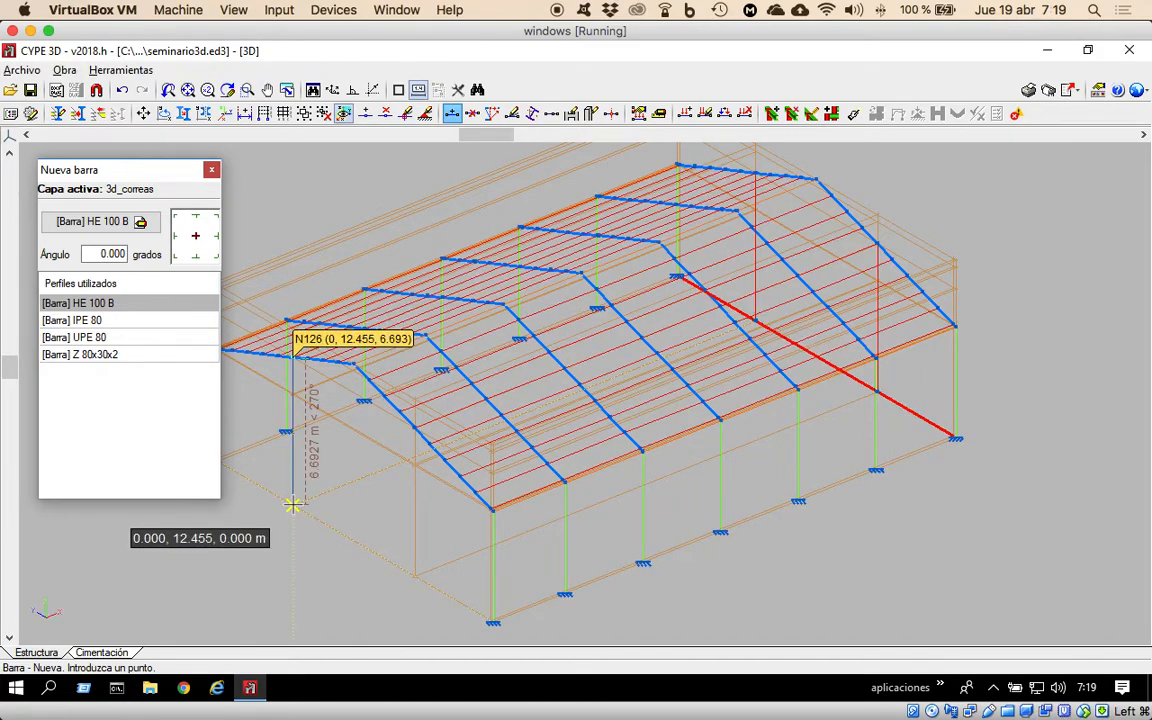
{"action": "left_click", "coordinate": [293, 505]}
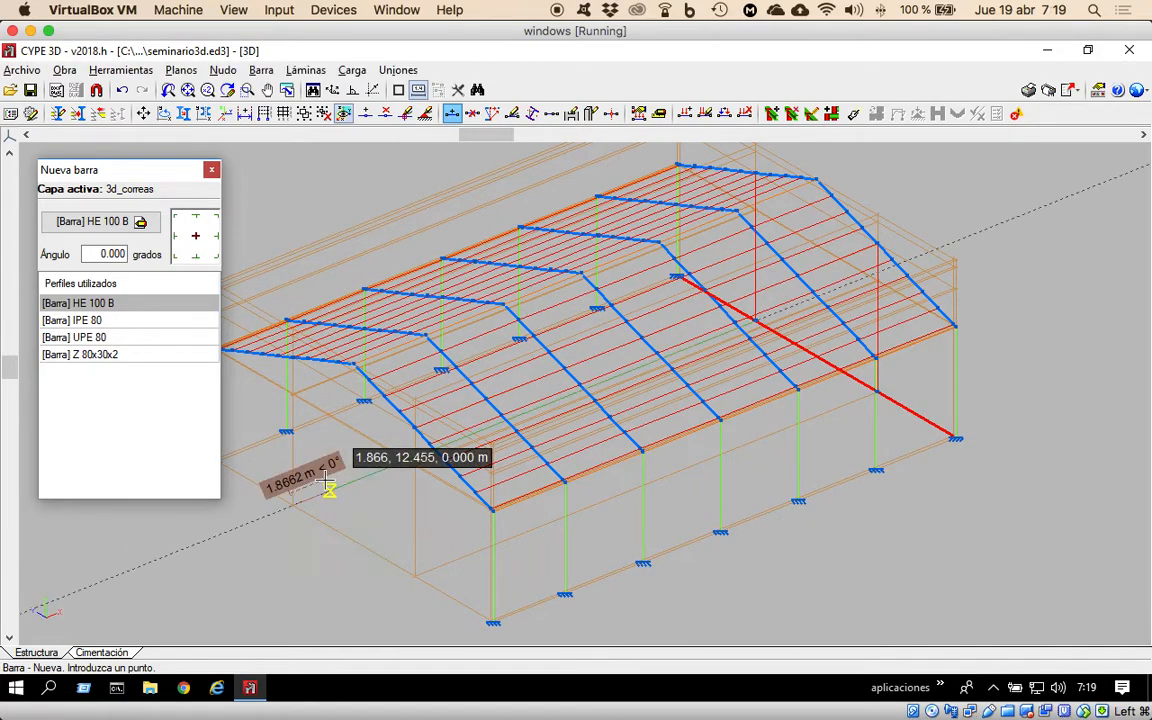
{"action": "right_click", "coordinate": [324, 505]}
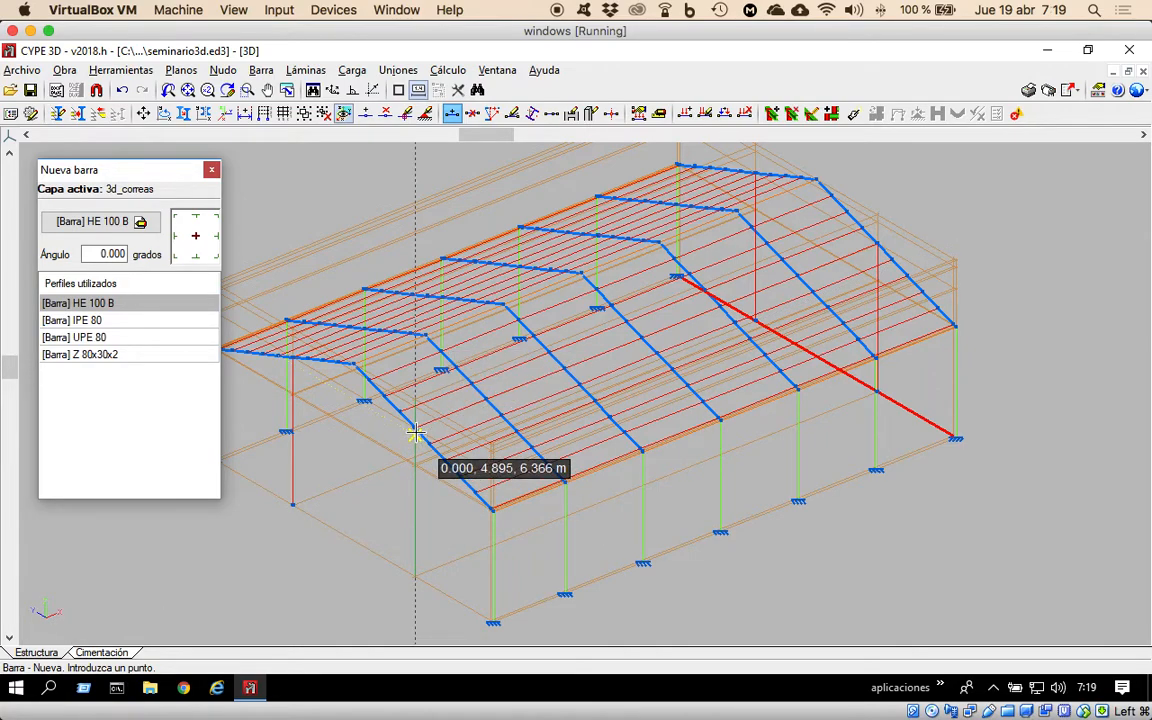
{"action": "left_click", "coordinate": [414, 577]}
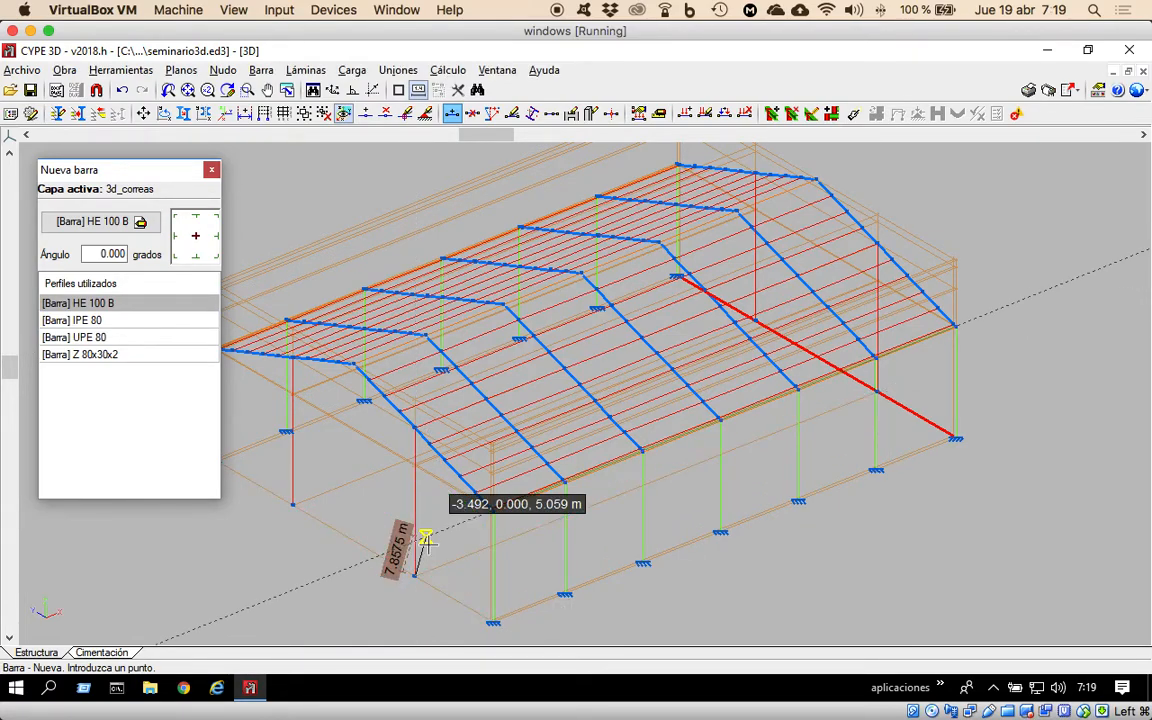
{"action": "right_click", "coordinate": [428, 544]}
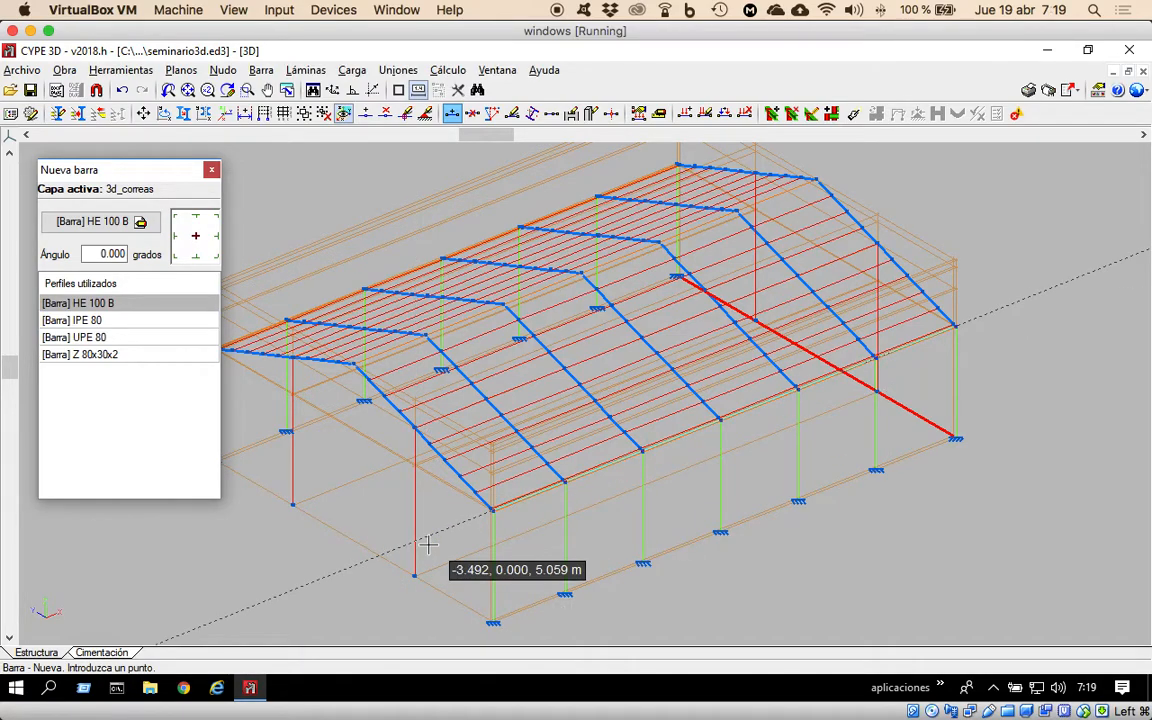
Delete the three auxiliary HE 100 B bar segments lying at ground level between the first gable's column bases.
{"action": "left_click", "coordinate": [262, 70]}
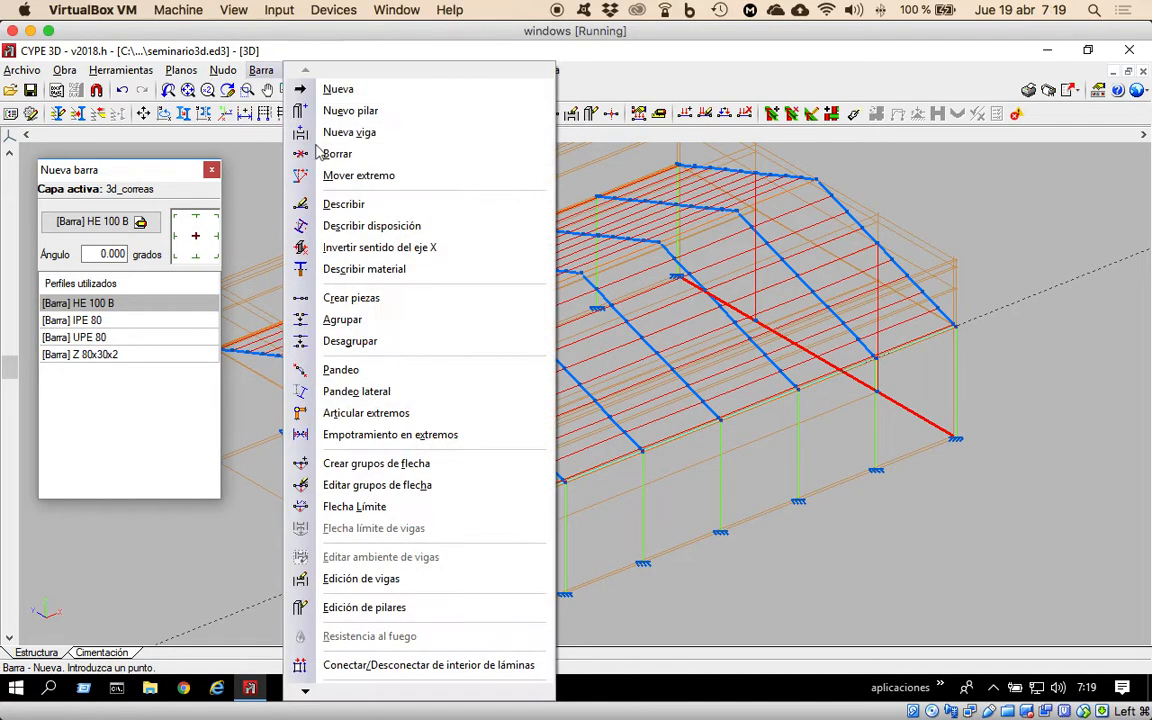
{"action": "left_click", "coordinate": [345, 157]}
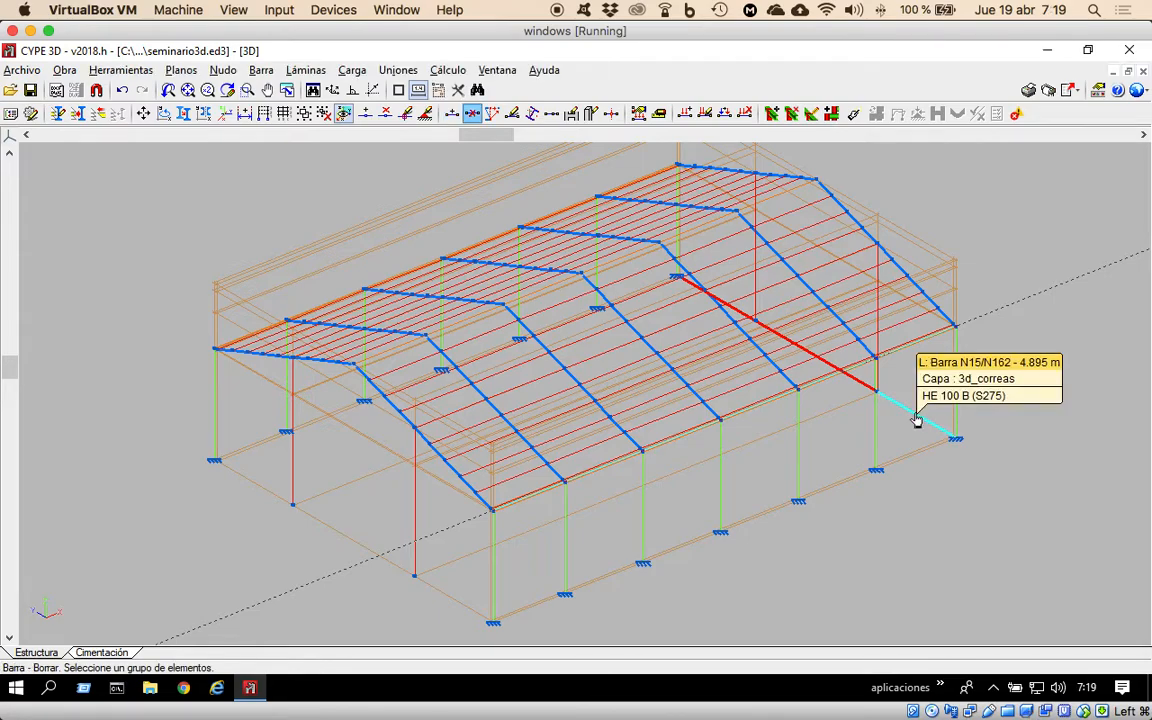
{"action": "left_click", "coordinate": [872, 397]}
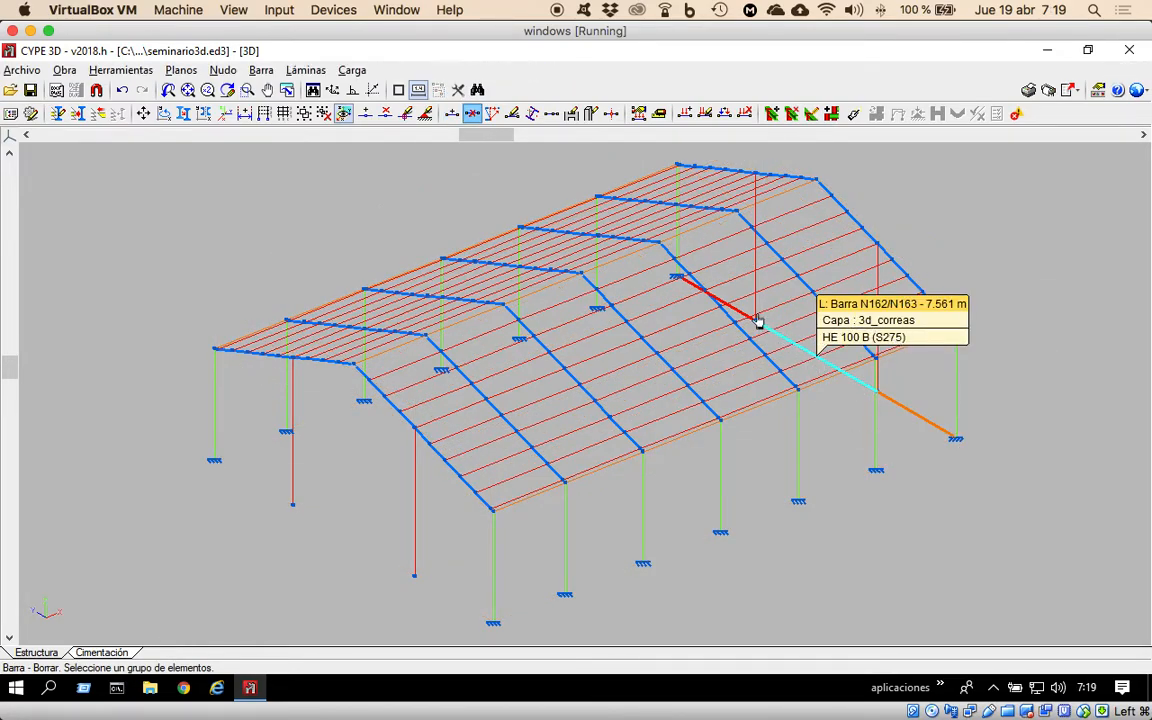
{"action": "left_click", "coordinate": [741, 314]}
{"action": "right_click", "coordinate": [812, 375]}
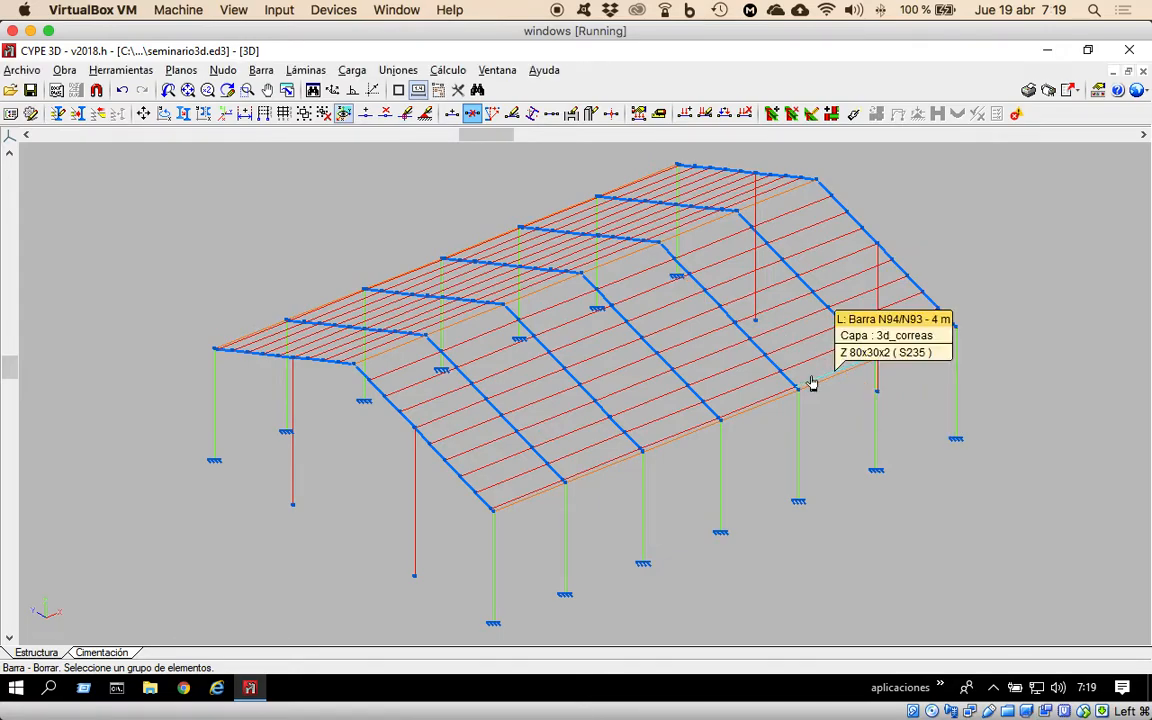
Assign a fully fixed external support, with all displacements and rotations set to Fijo, to the base nodes of the four gable columns.
{"action": "left_click_drag", "start_coordinate": [494, 135], "coordinate": [510, 138]}
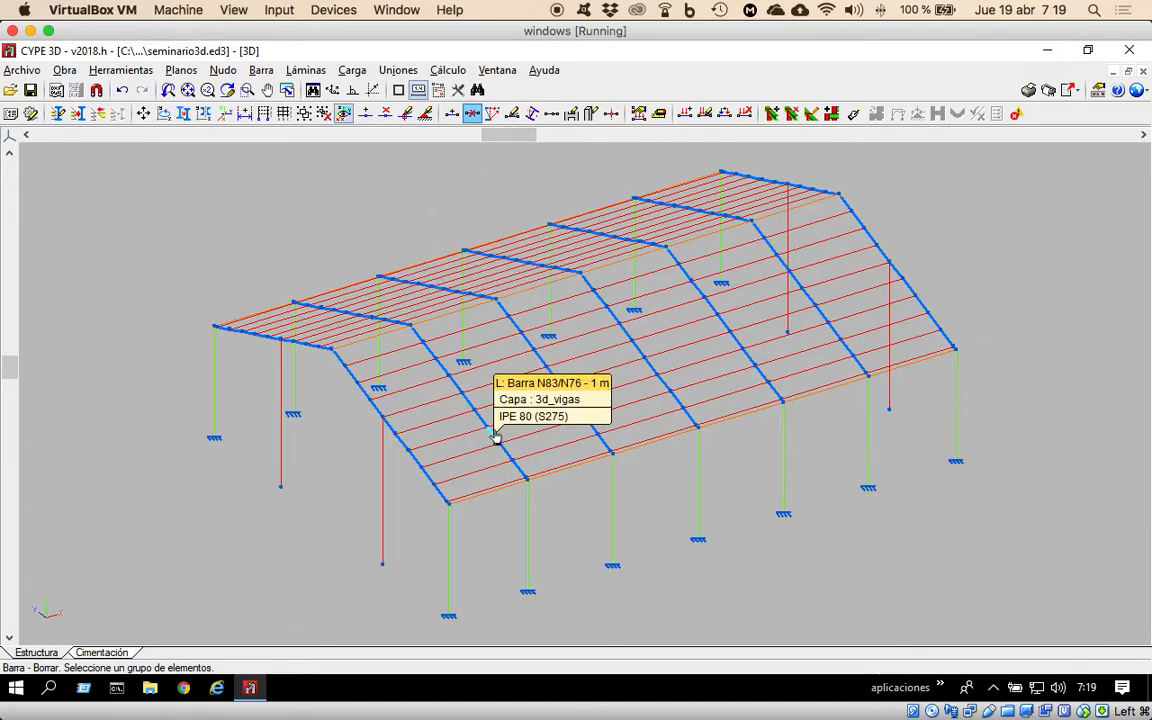
{"action": "left_click", "coordinate": [394, 498]}
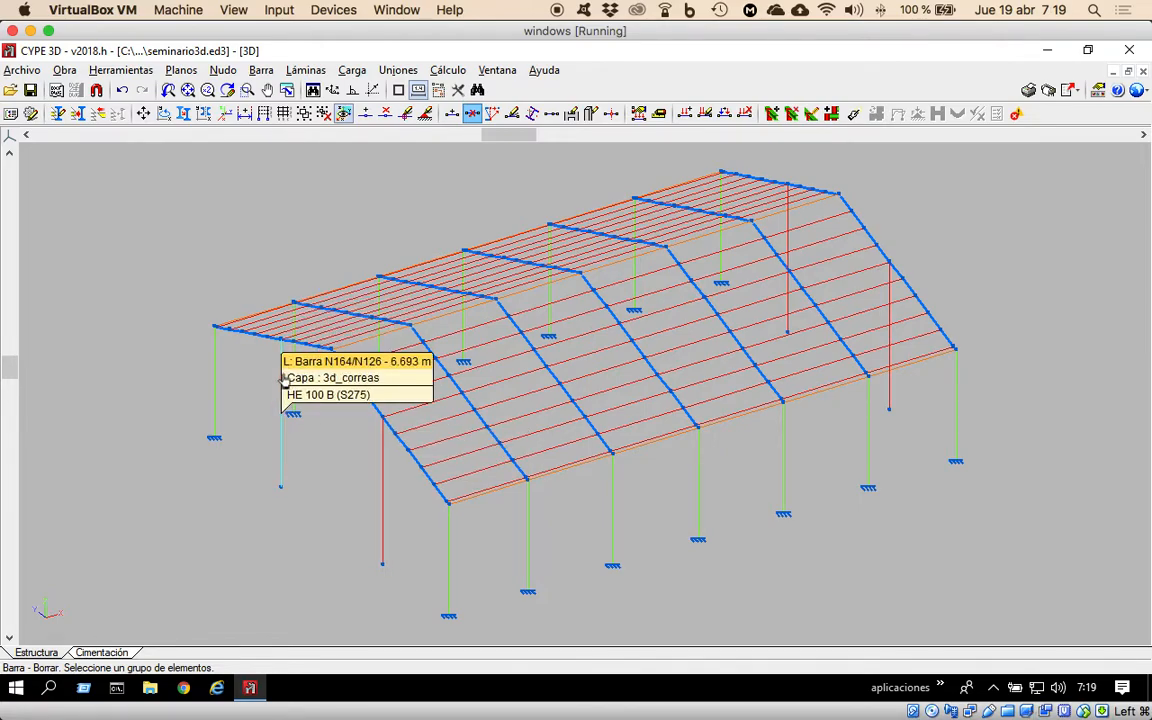
{"action": "left_click", "coordinate": [280, 340]}
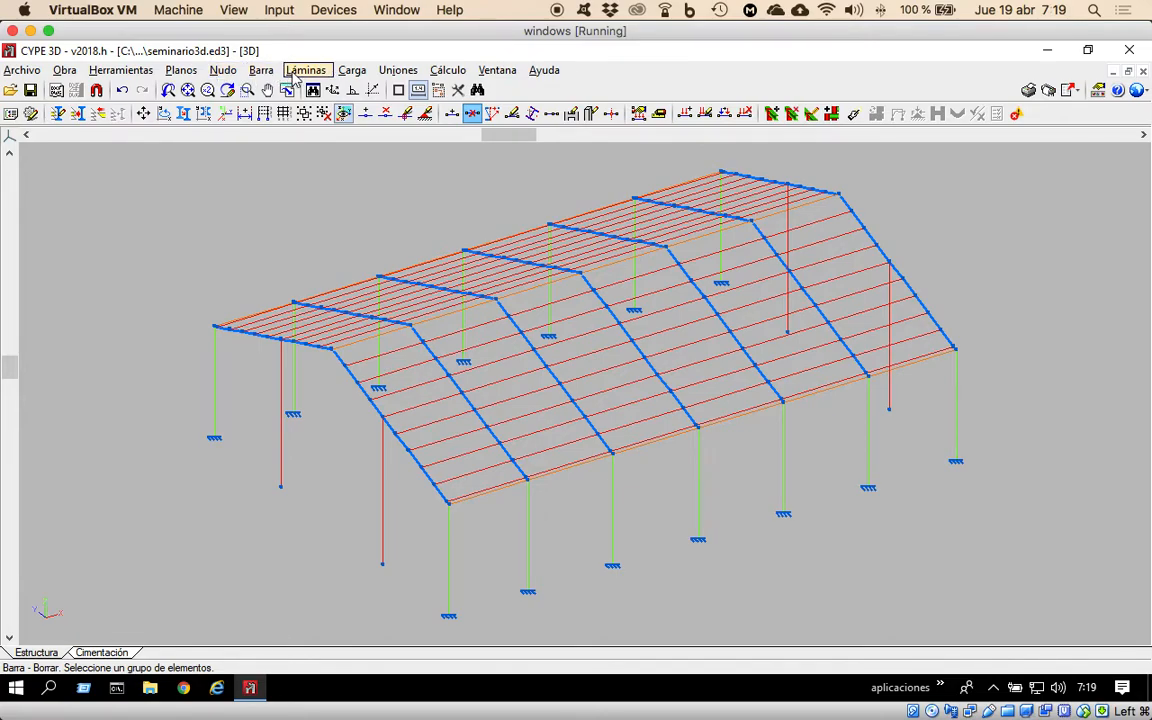
{"action": "left_click", "coordinate": [222, 70]}
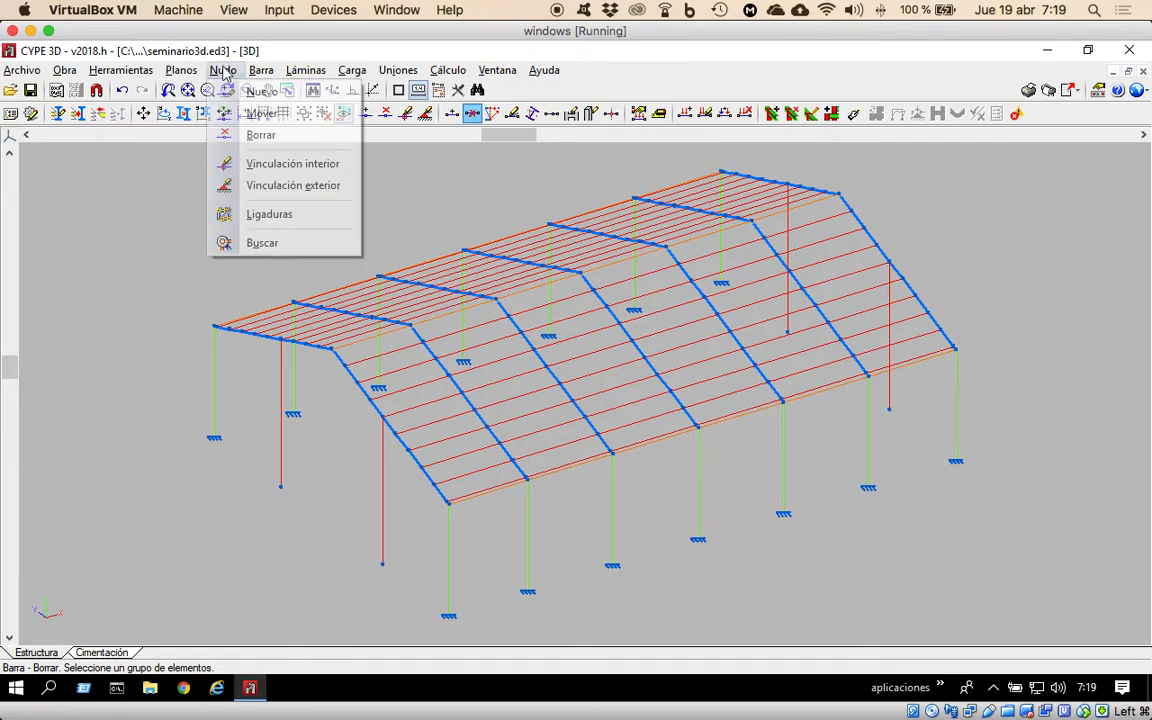
{"action": "left_click", "coordinate": [285, 188]}
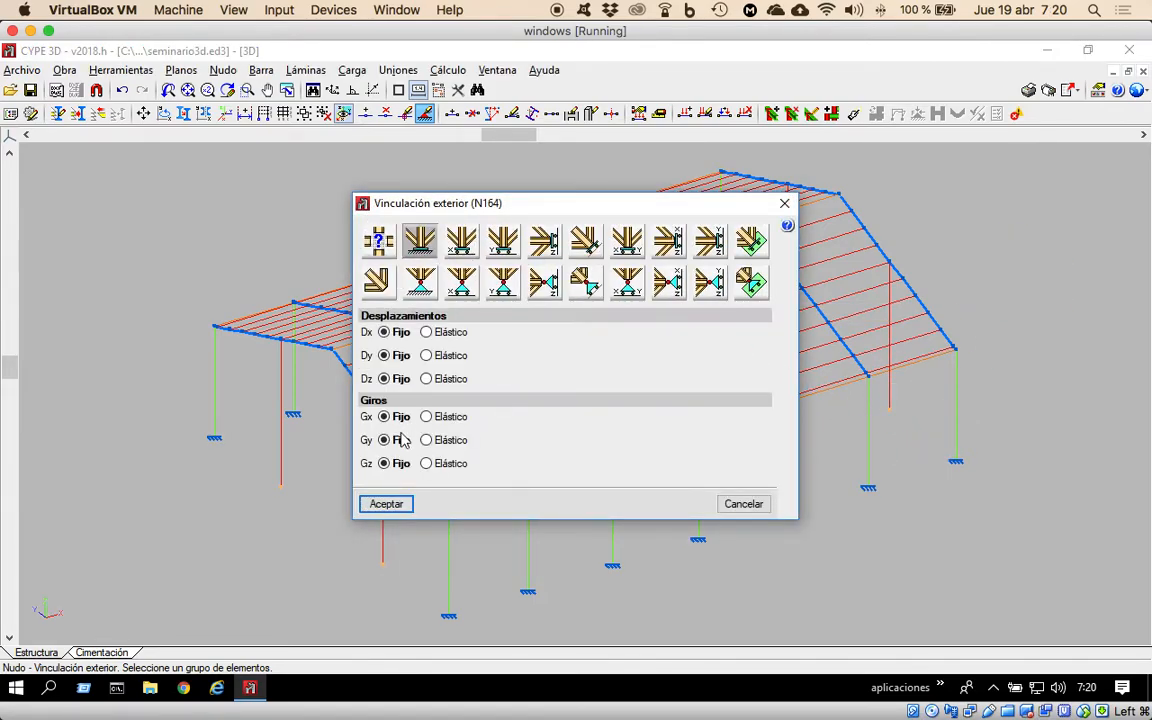
{"action": "left_click", "coordinate": [389, 505]}
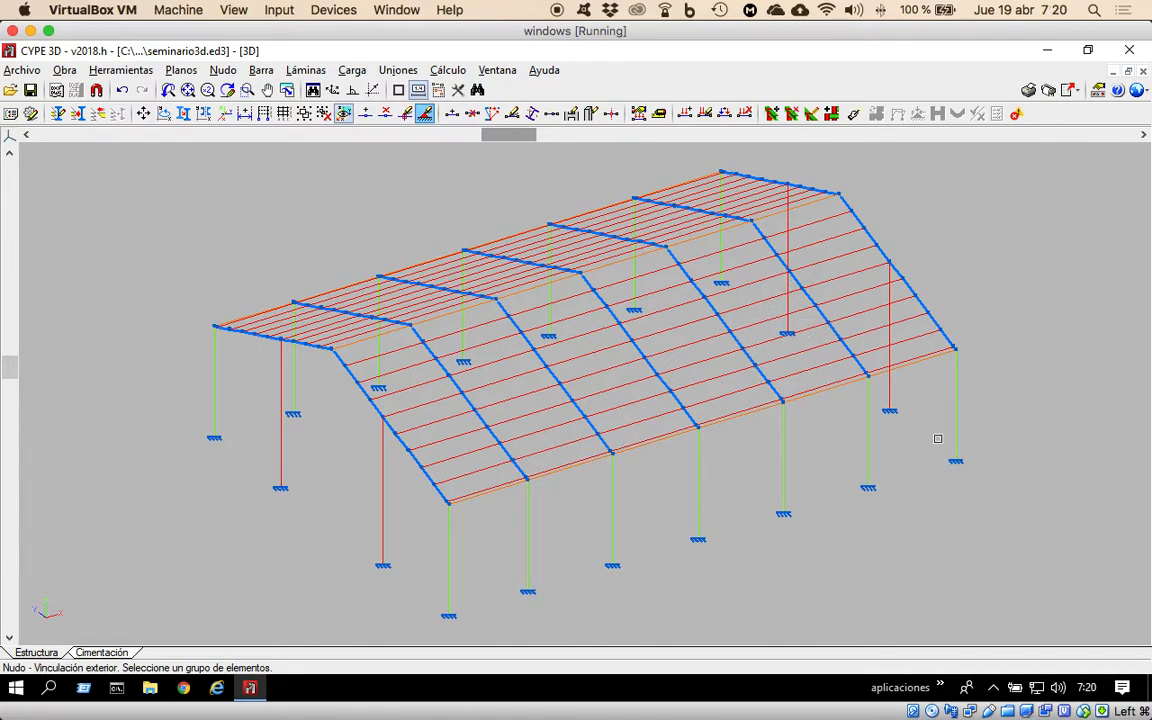
Group the four intermediate gable columns together, accepting the grouping of the selected pieces.
{"action": "left_click", "coordinate": [263, 69]}
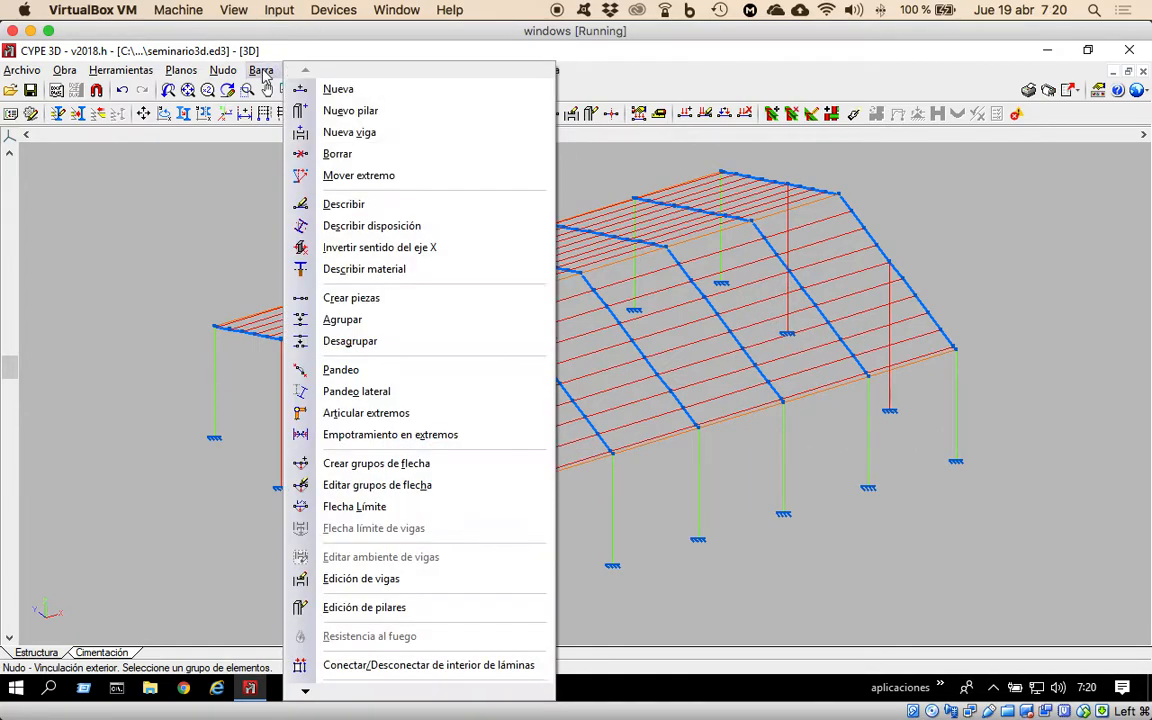
{"action": "left_click", "coordinate": [371, 321]}
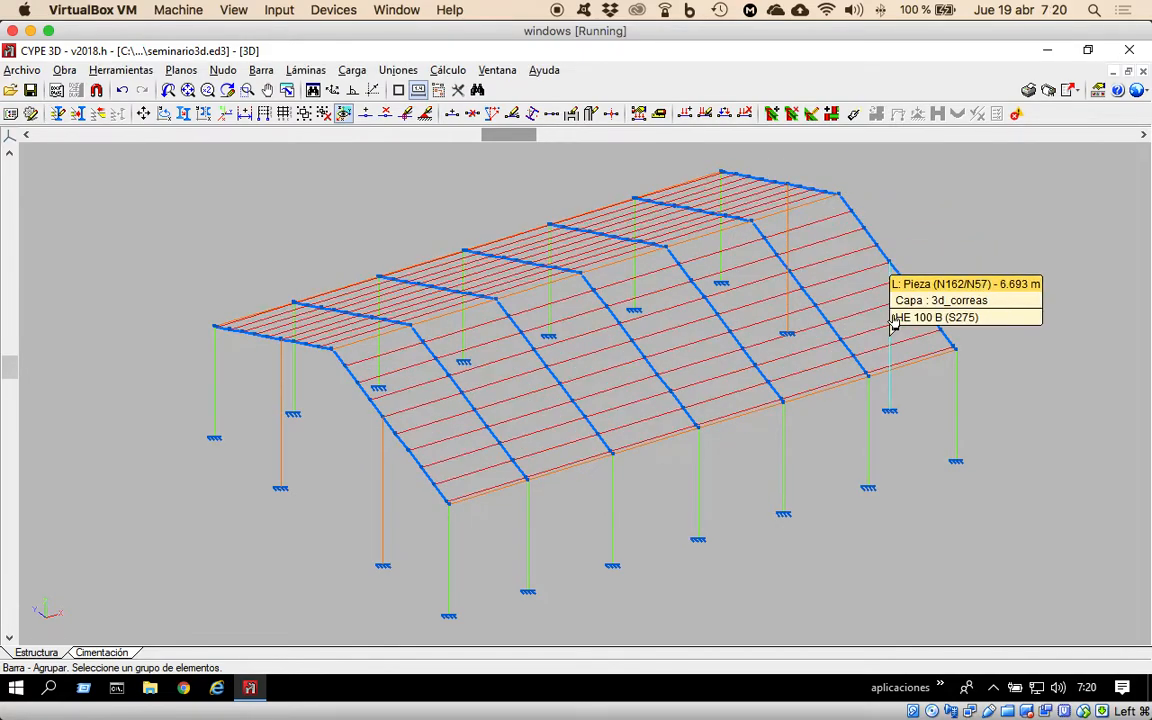
{"action": "right_click", "coordinate": [928, 246]}
{"action": "left_click", "coordinate": [474, 403]}
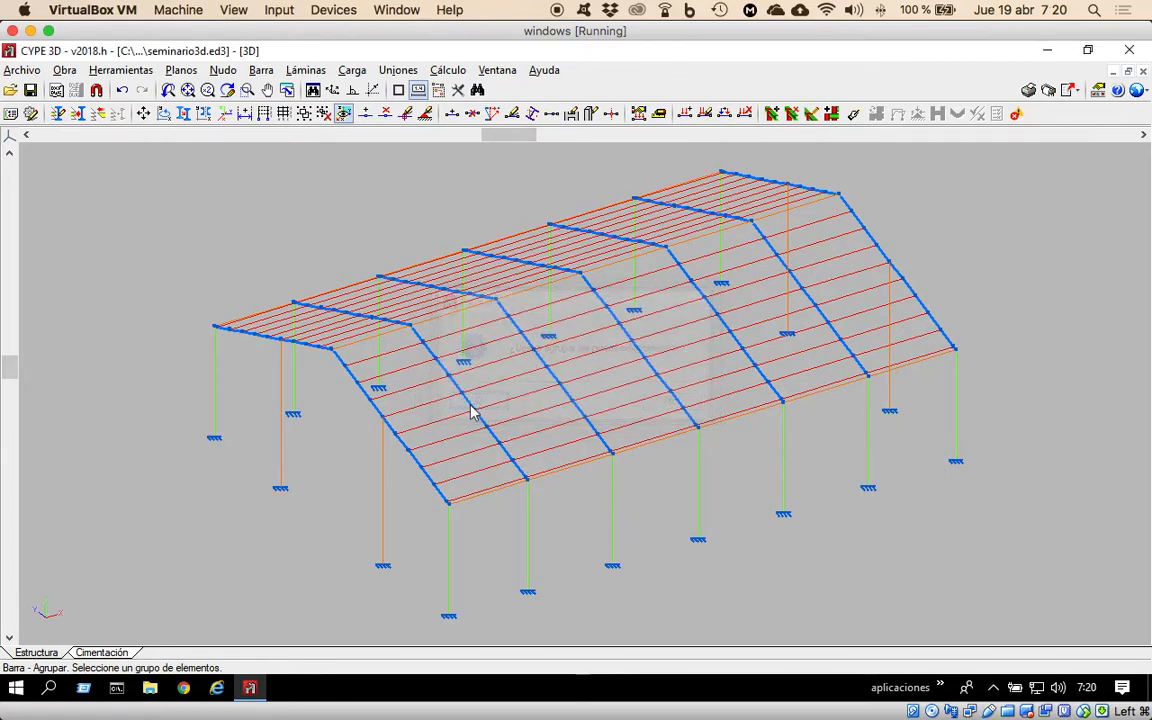
Assign the four intermediate HE 100 B gable columns to the 3d_pilares layer.
{"action": "left_click", "coordinate": [120, 72]}
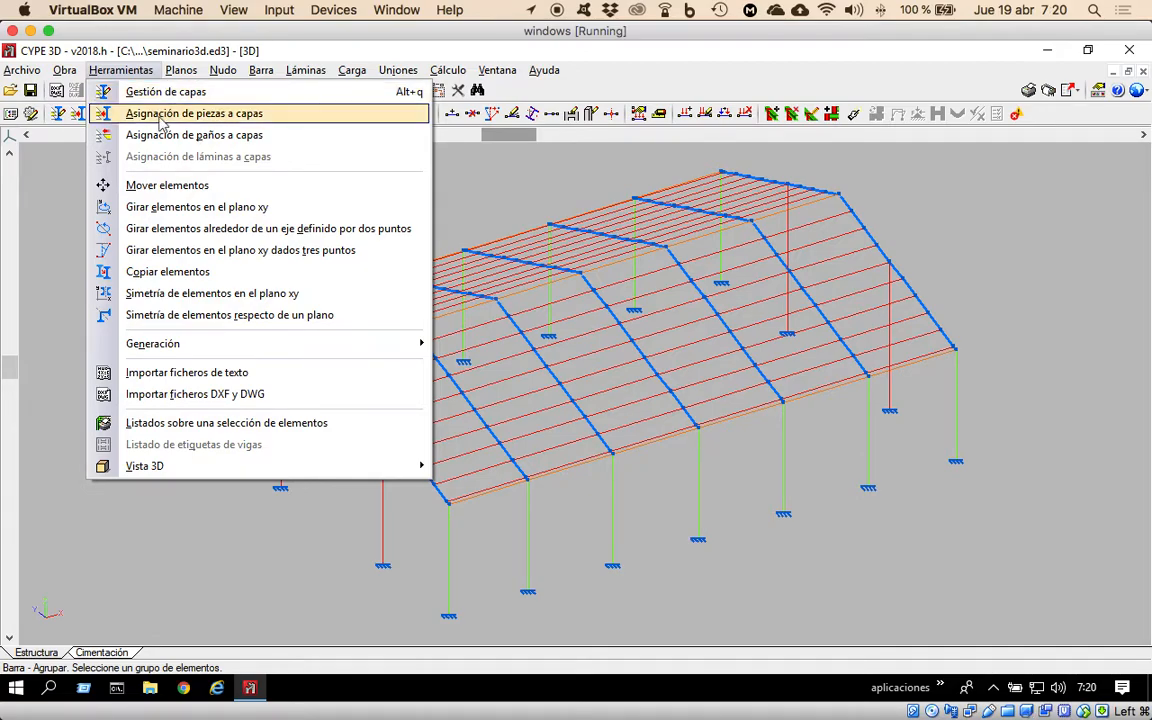
{"action": "left_click", "coordinate": [160, 115]}
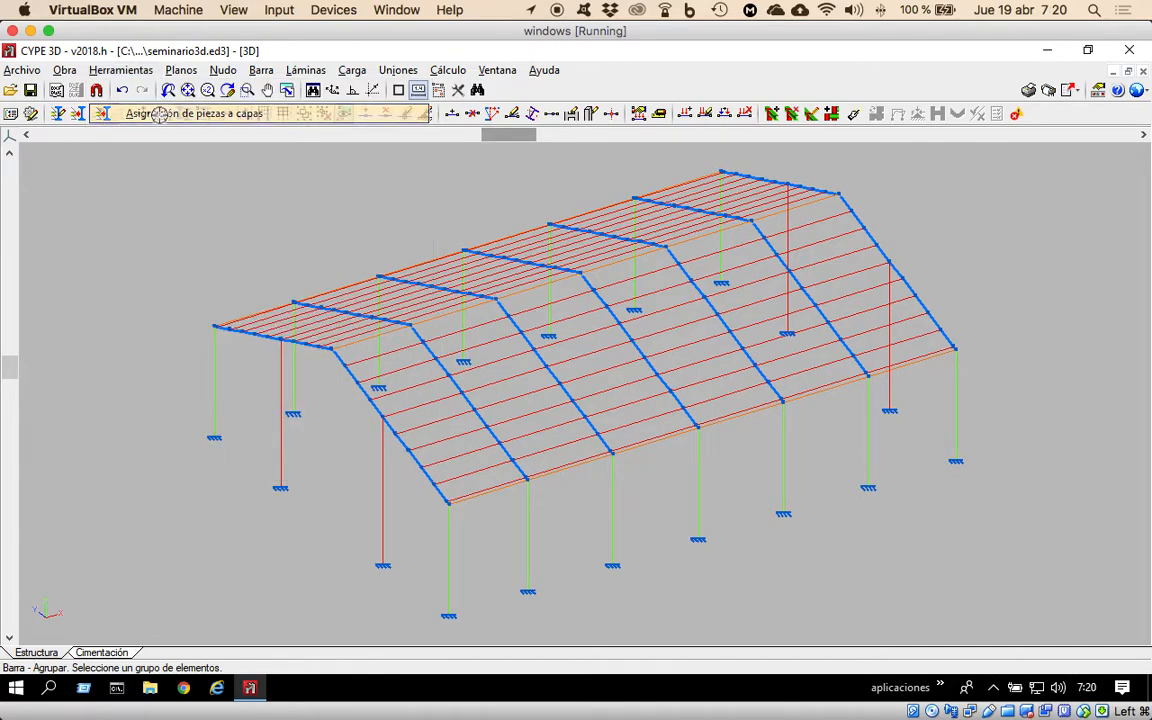
{"action": "left_click", "coordinate": [390, 498]}
{"action": "left_click", "coordinate": [286, 463]}
{"action": "left_click", "coordinate": [790, 250]}
{"action": "left_click", "coordinate": [893, 295]}
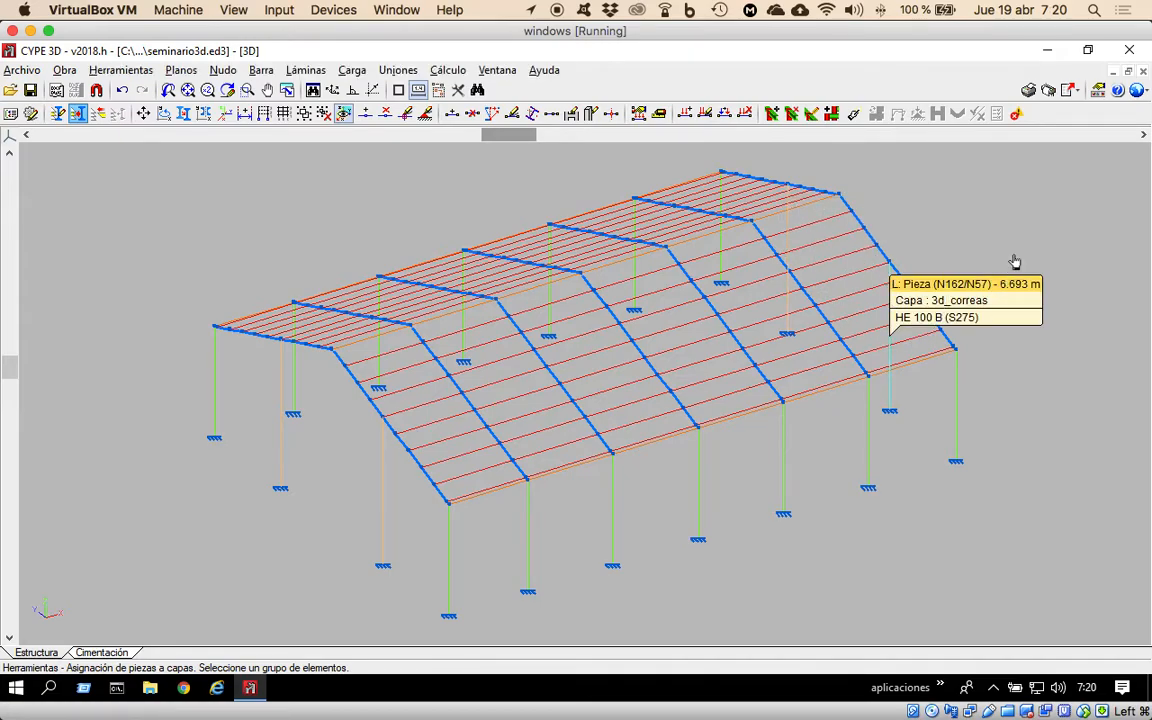
{"action": "right_click", "coordinate": [1039, 276]}
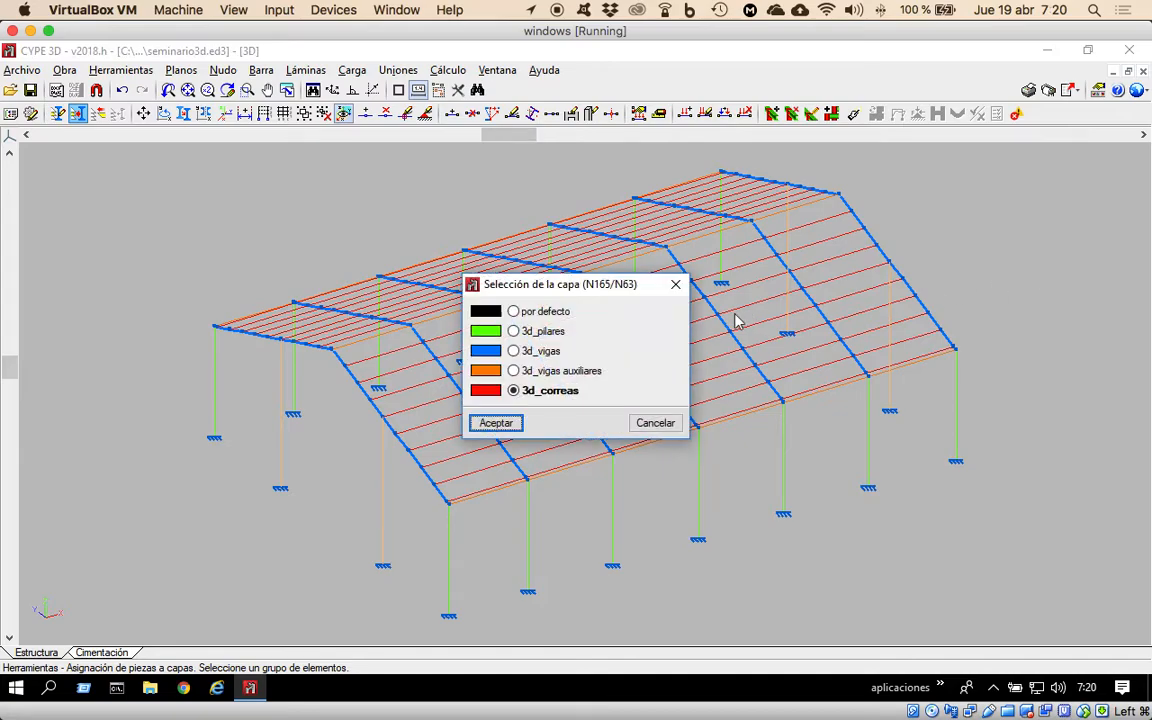
{"action": "left_click", "coordinate": [517, 336]}
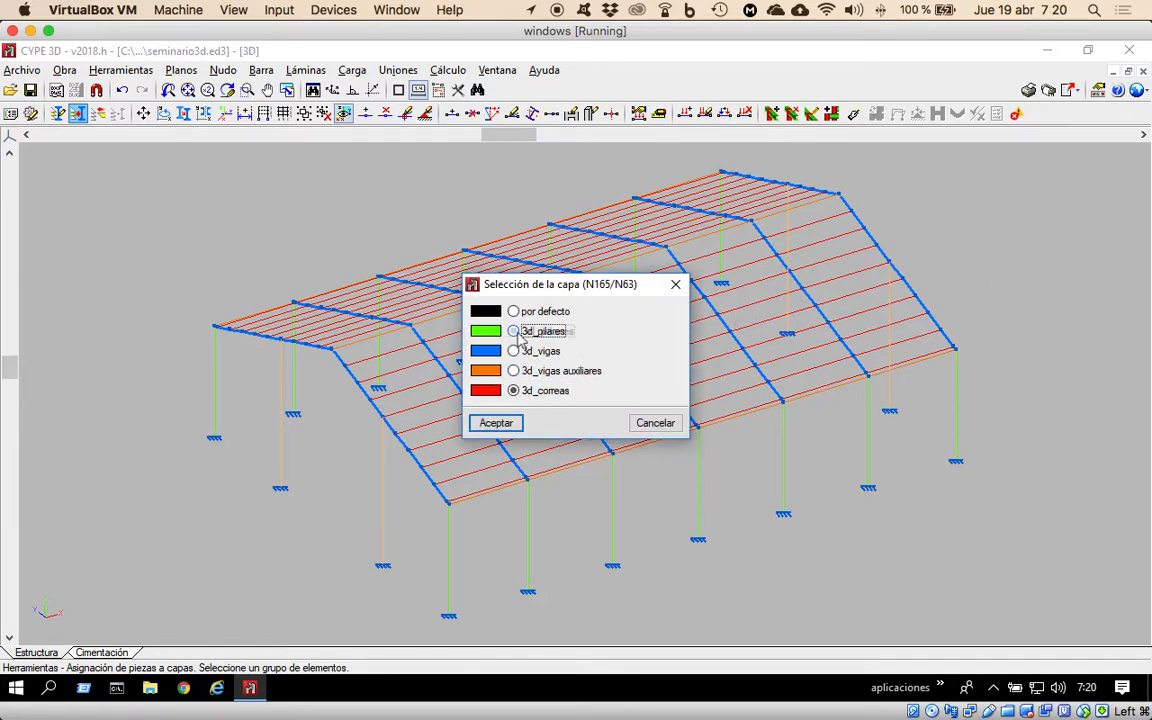
{"action": "left_click", "coordinate": [505, 425]}
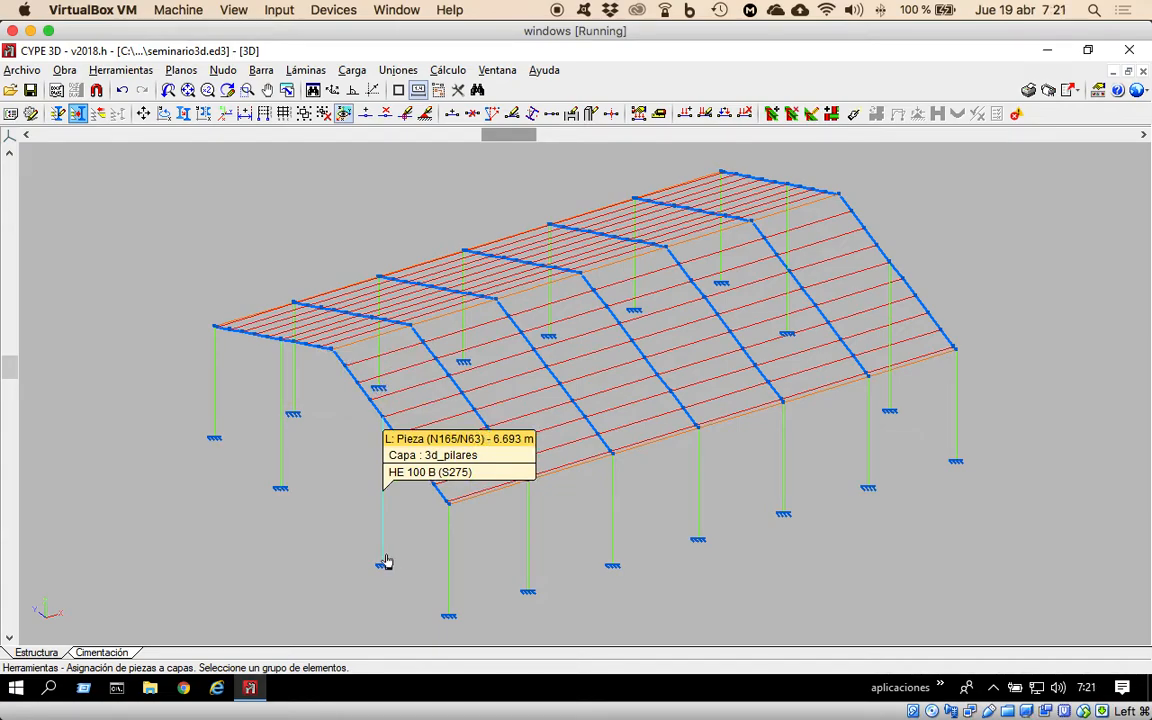
Open the foundation plan and examine the bases of the intermediate columns along both gables.
{"action": "left_click", "coordinate": [102, 653]}
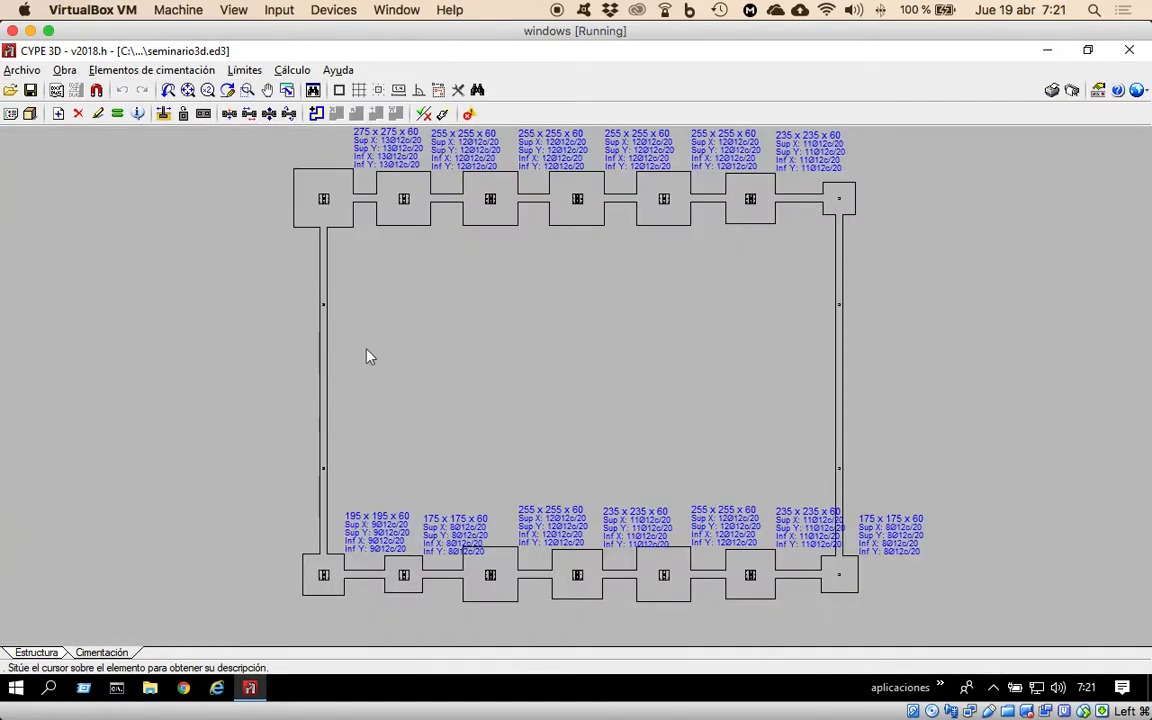
{"action": "mouse_move", "coordinate": [324, 311]}
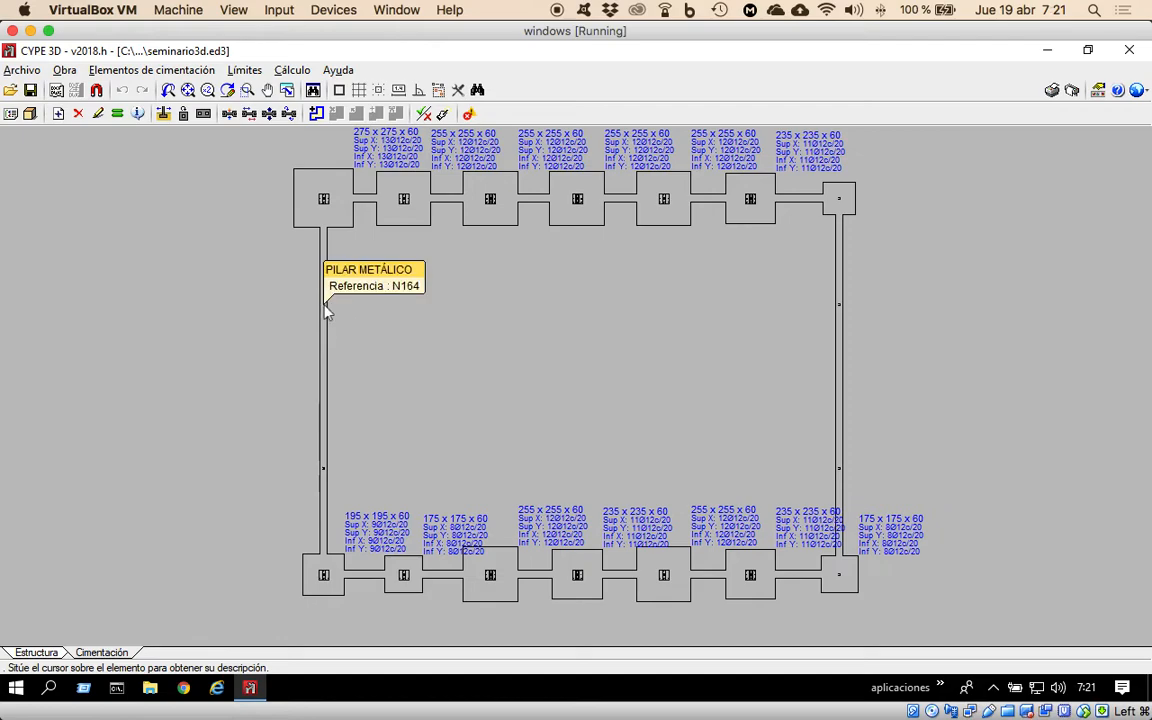
{"action": "mouse_move", "coordinate": [838, 325]}
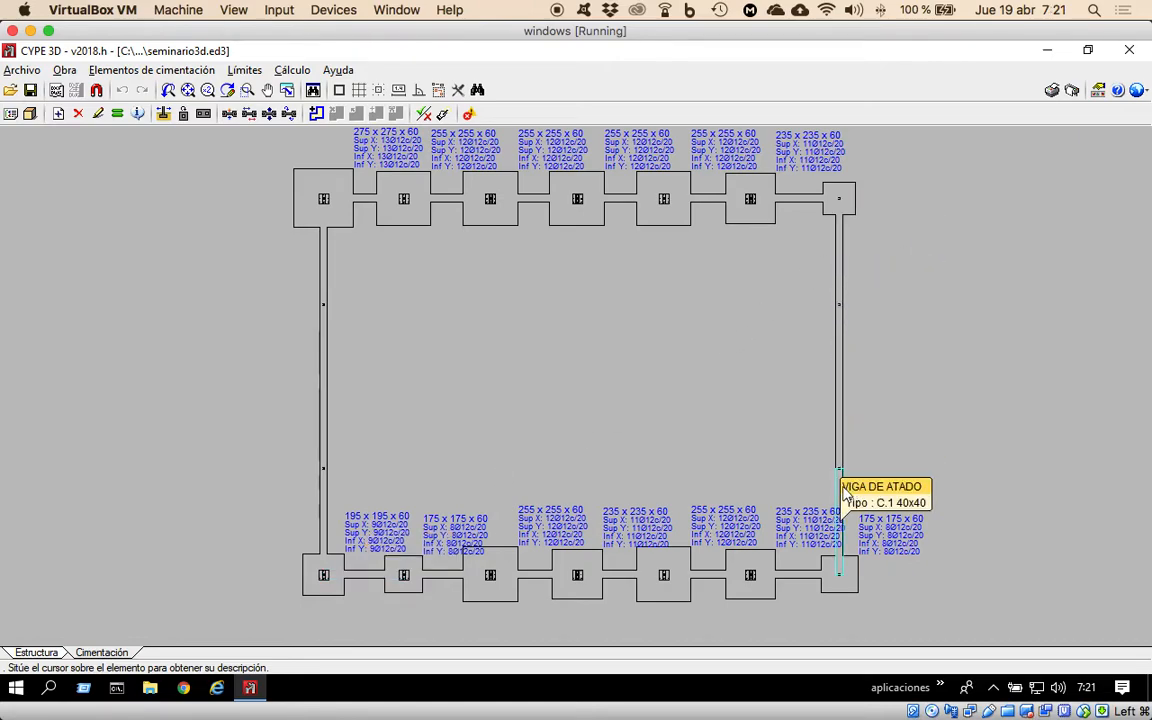
{"action": "left_click", "coordinate": [300, 72]}
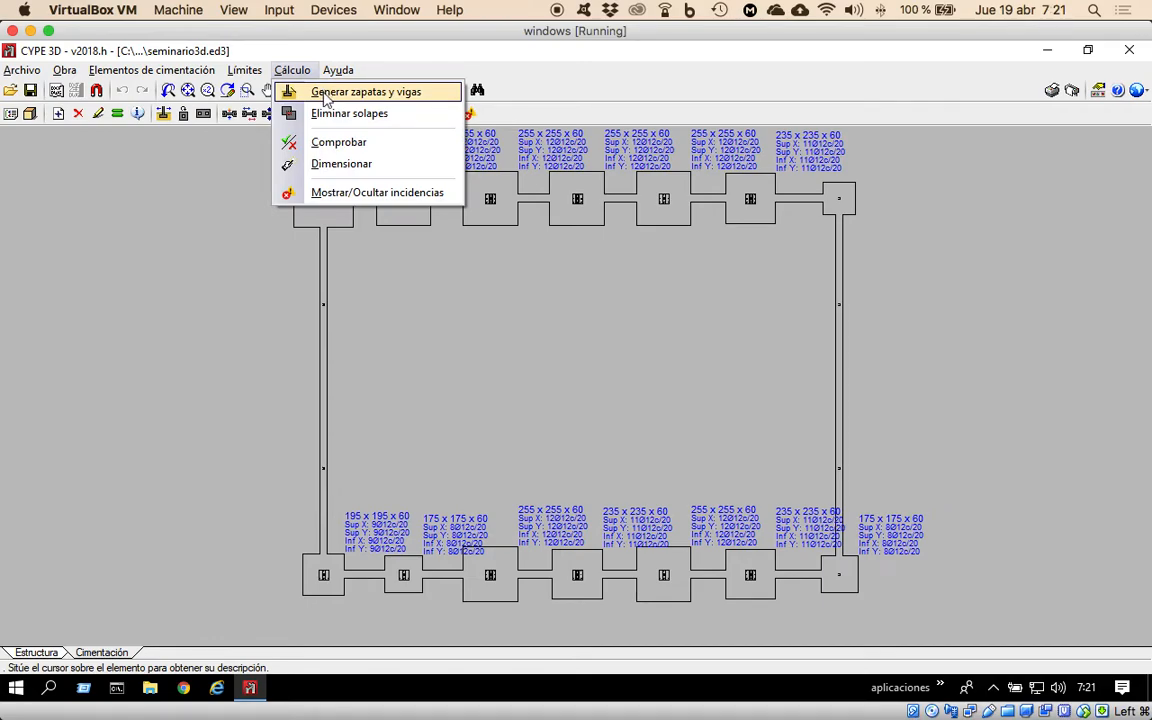
{"action": "mouse_move", "coordinate": [150, 70]}
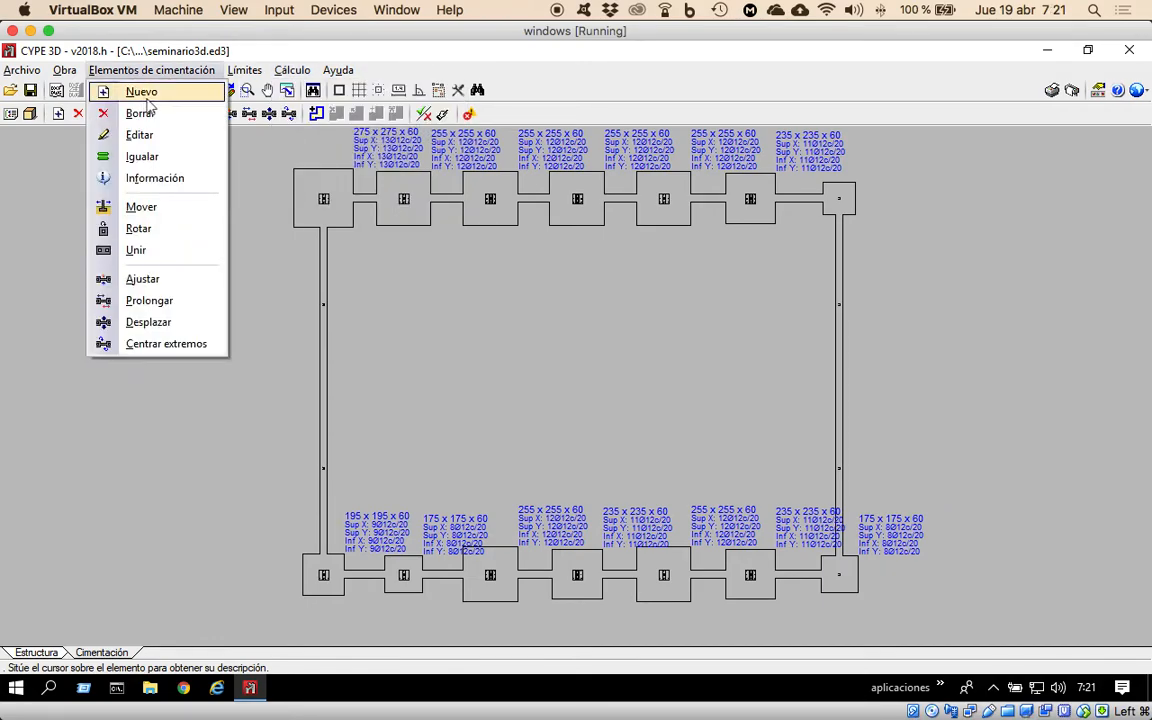
Place single-column reinforced concrete footings under the two intermediate columns of the gable containing column N164.
{"action": "left_click", "coordinate": [146, 97]}
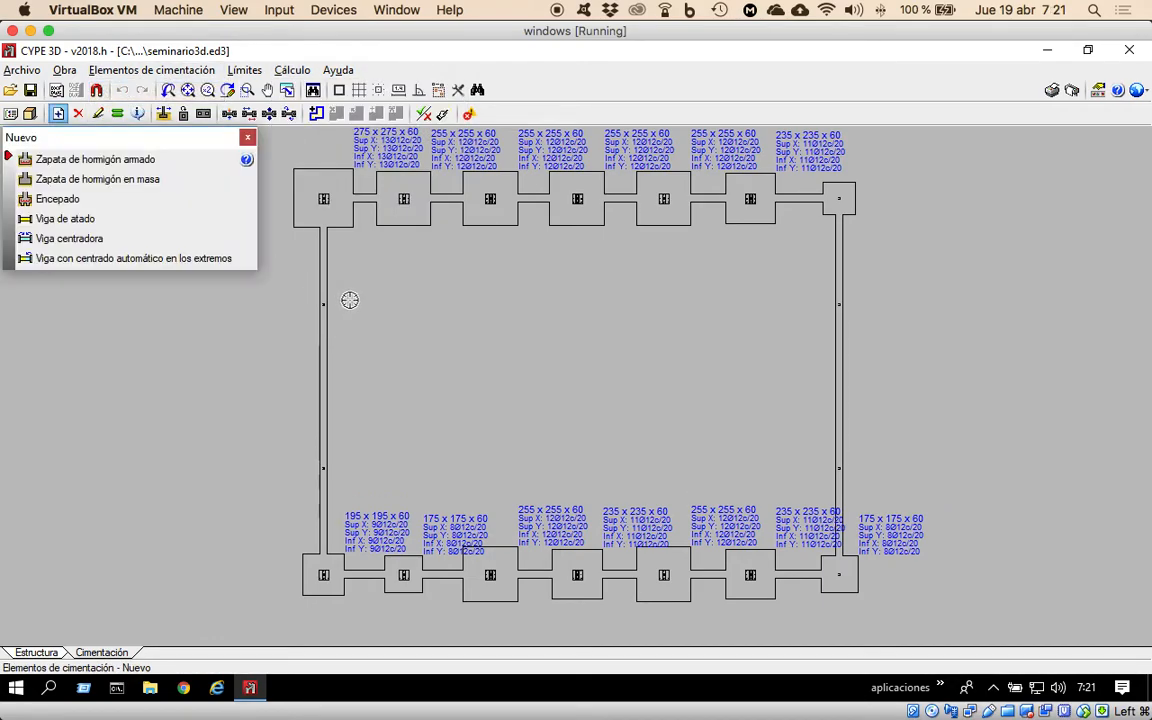
{"action": "left_click", "coordinate": [72, 163]}
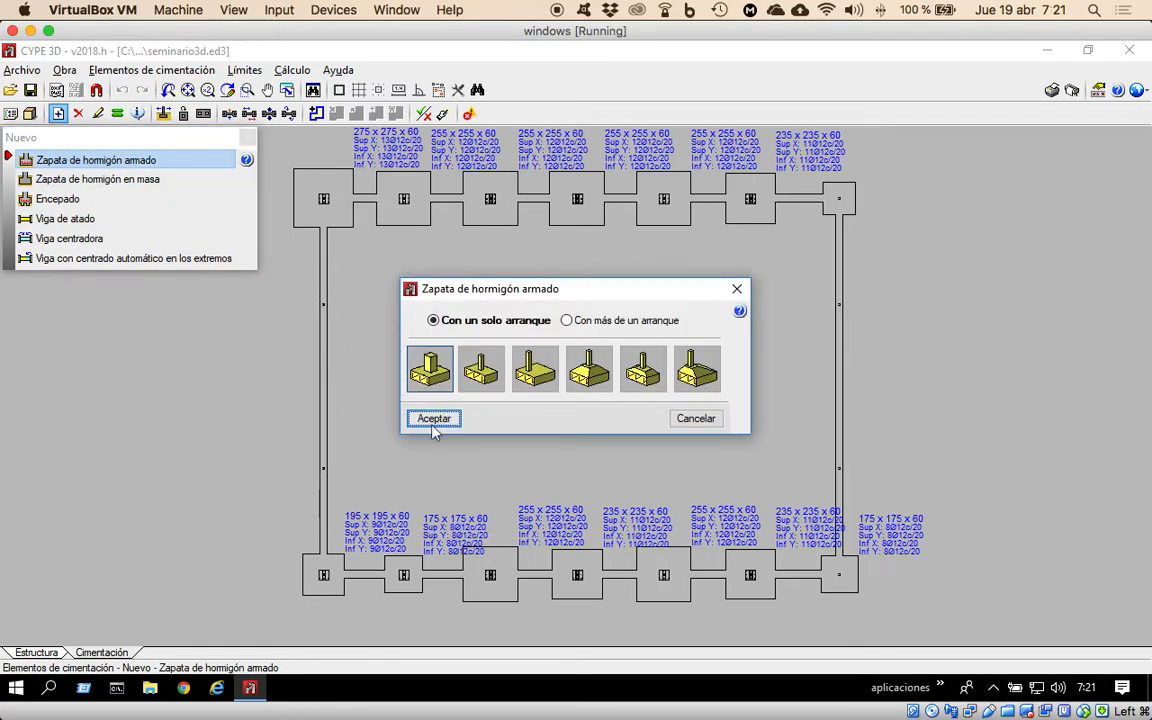
{"action": "left_click", "coordinate": [433, 418]}
{"action": "left_click", "coordinate": [321, 307]}
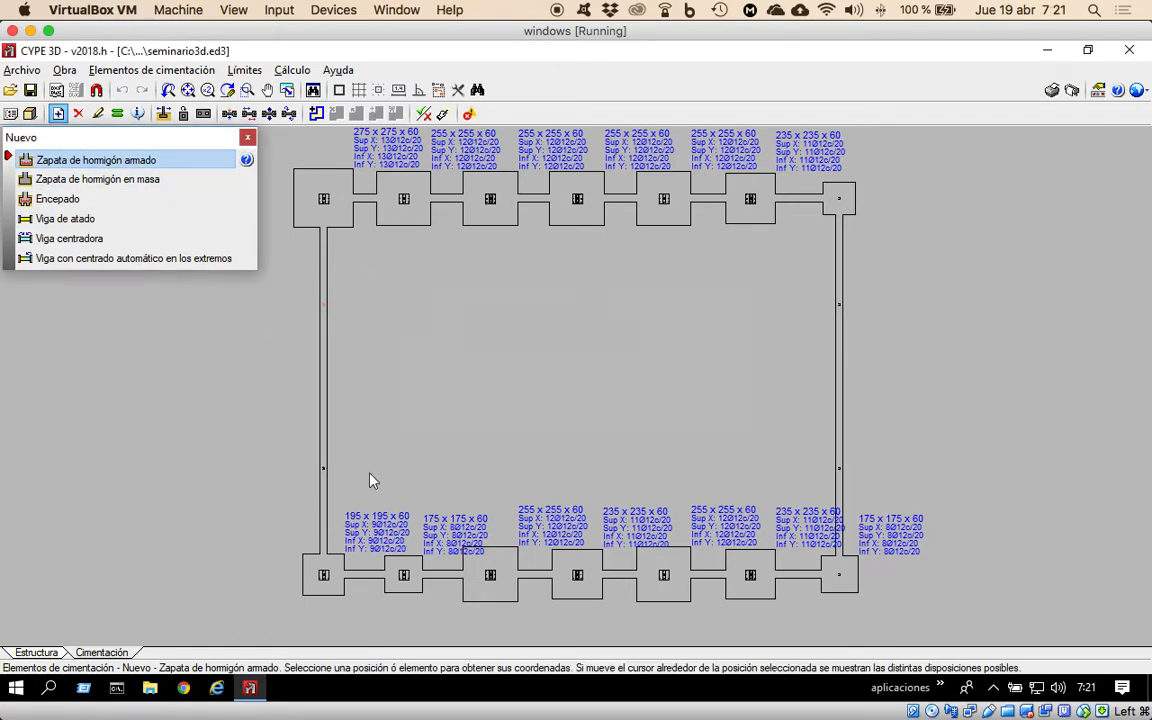
{"action": "left_click", "coordinate": [325, 468]}
Regenerate the whole foundation with automatically generated footings and include tie beams between them.
{"action": "left_click", "coordinate": [293, 70]}
{"action": "left_click", "coordinate": [340, 91]}
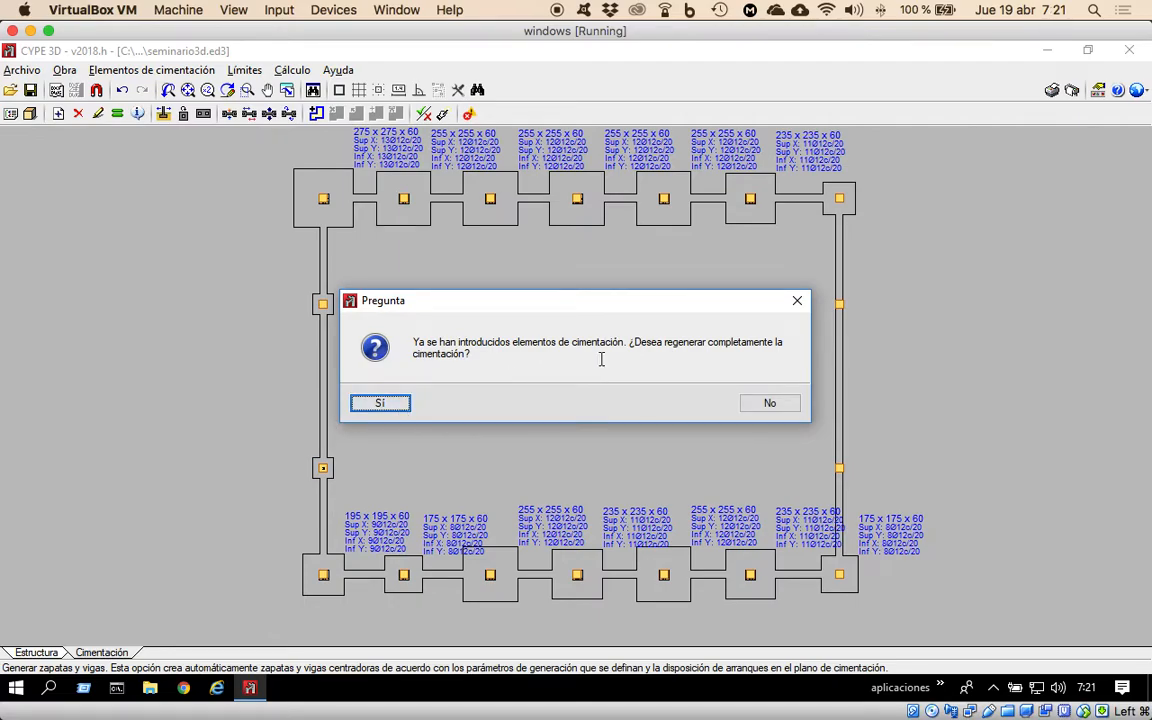
{"action": "left_click", "coordinate": [378, 404]}
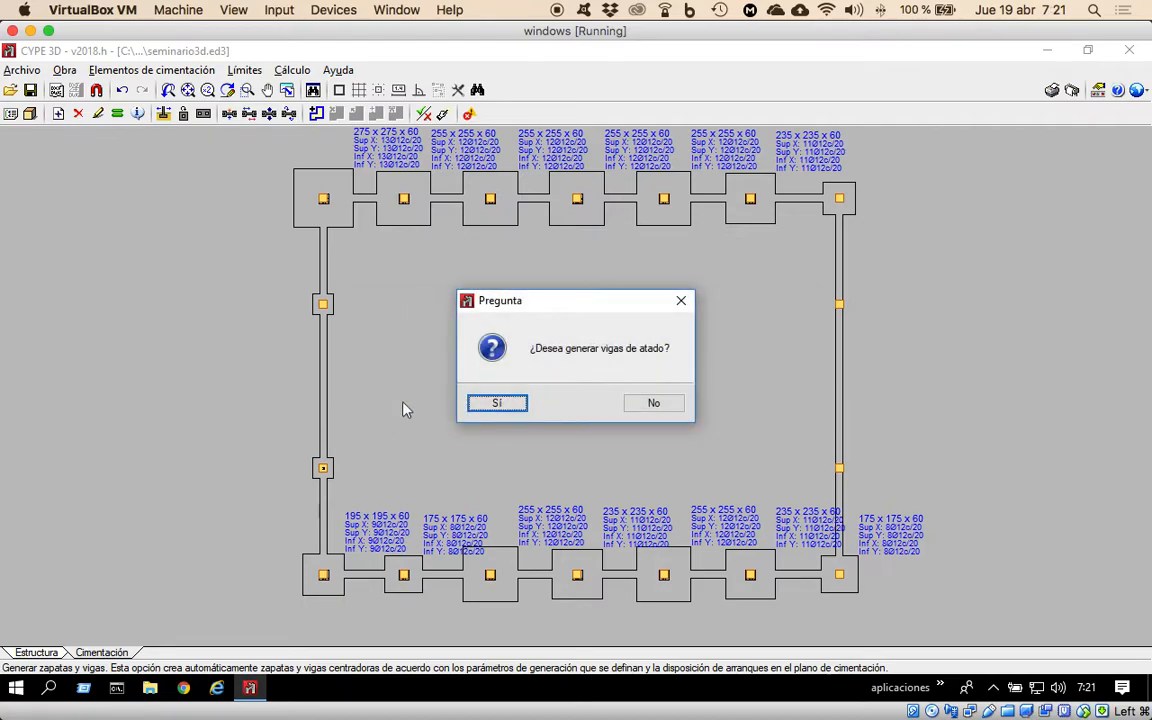
{"action": "left_click", "coordinate": [499, 407]}
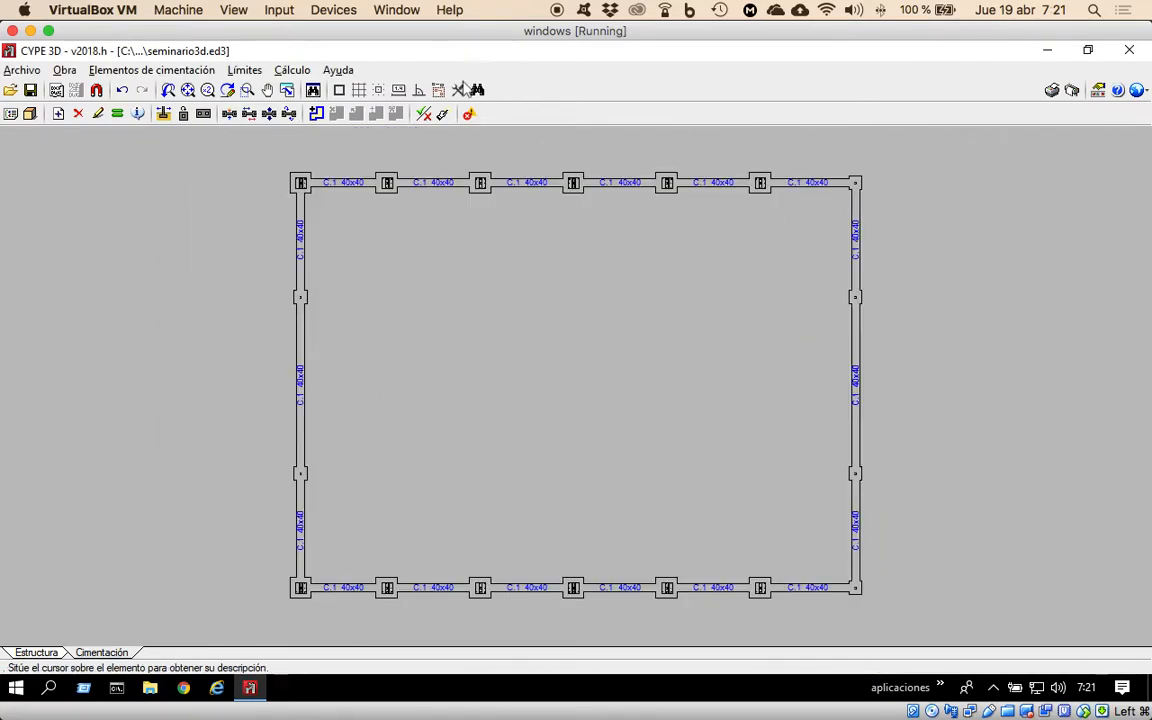
Run footing and beam generation again, declining both the complete regeneration and the tie beams.
{"action": "left_click", "coordinate": [293, 70]}
{"action": "left_click", "coordinate": [316, 91]}
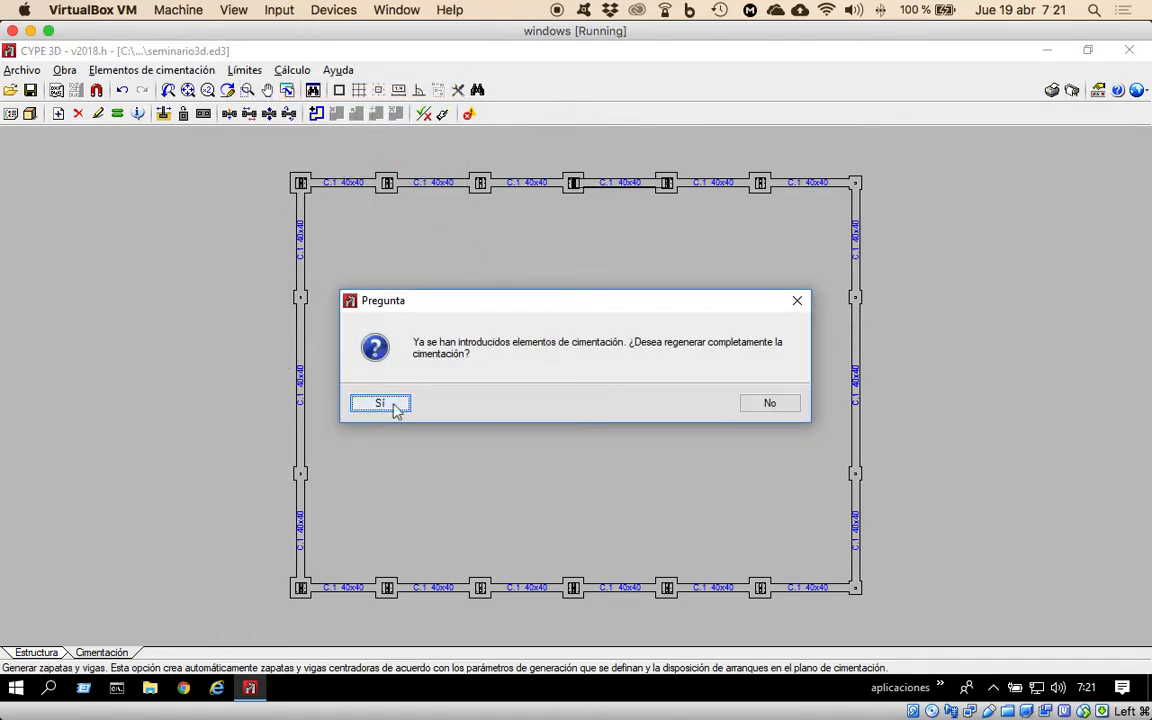
{"action": "left_click", "coordinate": [772, 404]}
{"action": "left_click", "coordinate": [652, 402]}
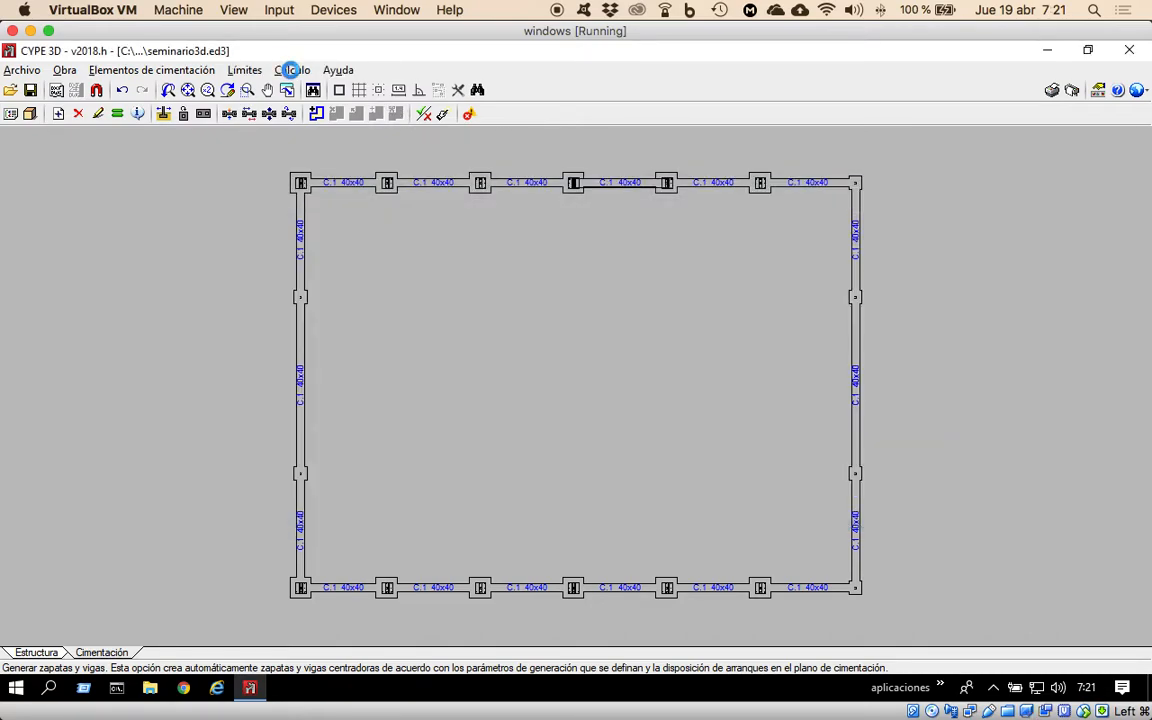
Size the foundation elements and tie beams using the Dimensionamiento rápido completo option.
{"action": "left_click", "coordinate": [291, 70]}
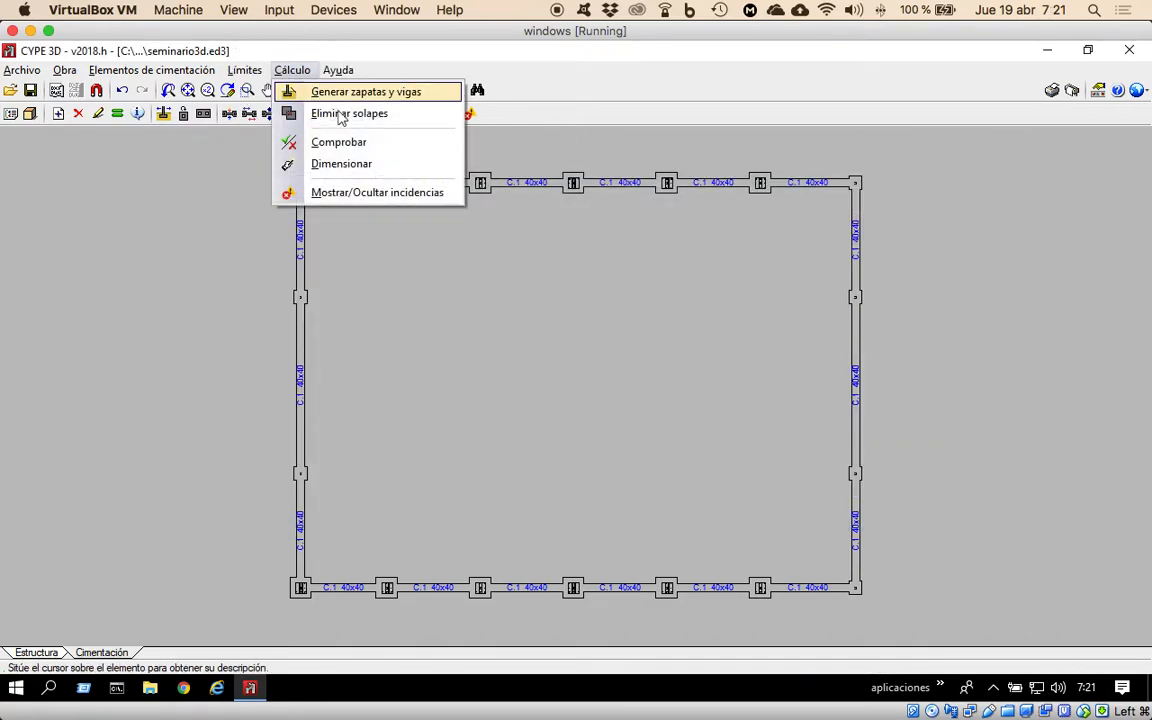
{"action": "left_click", "coordinate": [345, 164]}
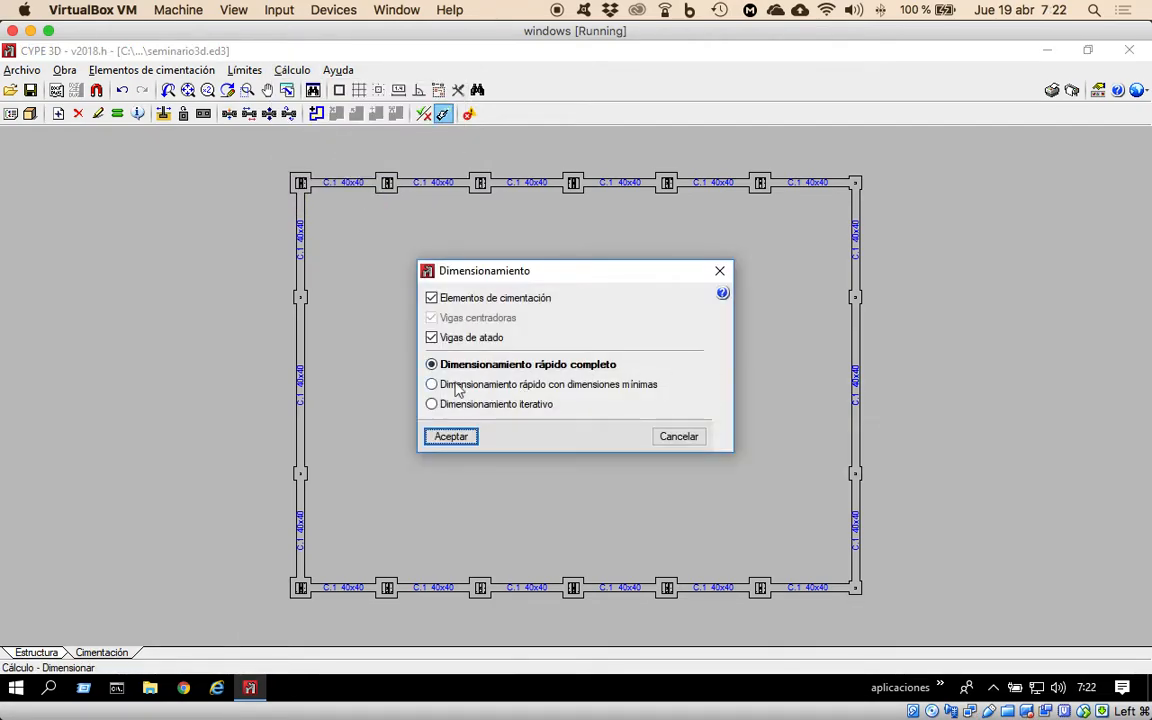
{"action": "left_click", "coordinate": [451, 436]}
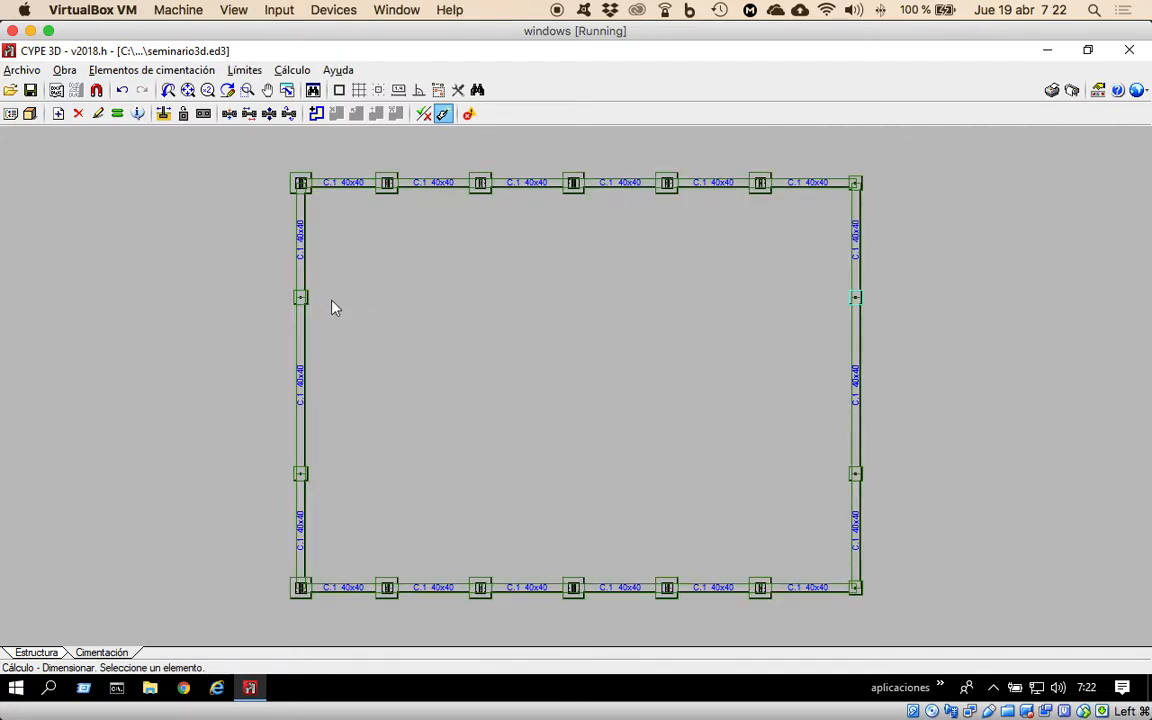
{"action": "mouse_move", "coordinate": [306, 306]}
{"action": "mouse_move", "coordinate": [853, 470]}
Return to the structure and start a new anchor plate connection at the base of an intermediate HE 100 B column on the near gable.
{"action": "left_click", "coordinate": [42, 655]}
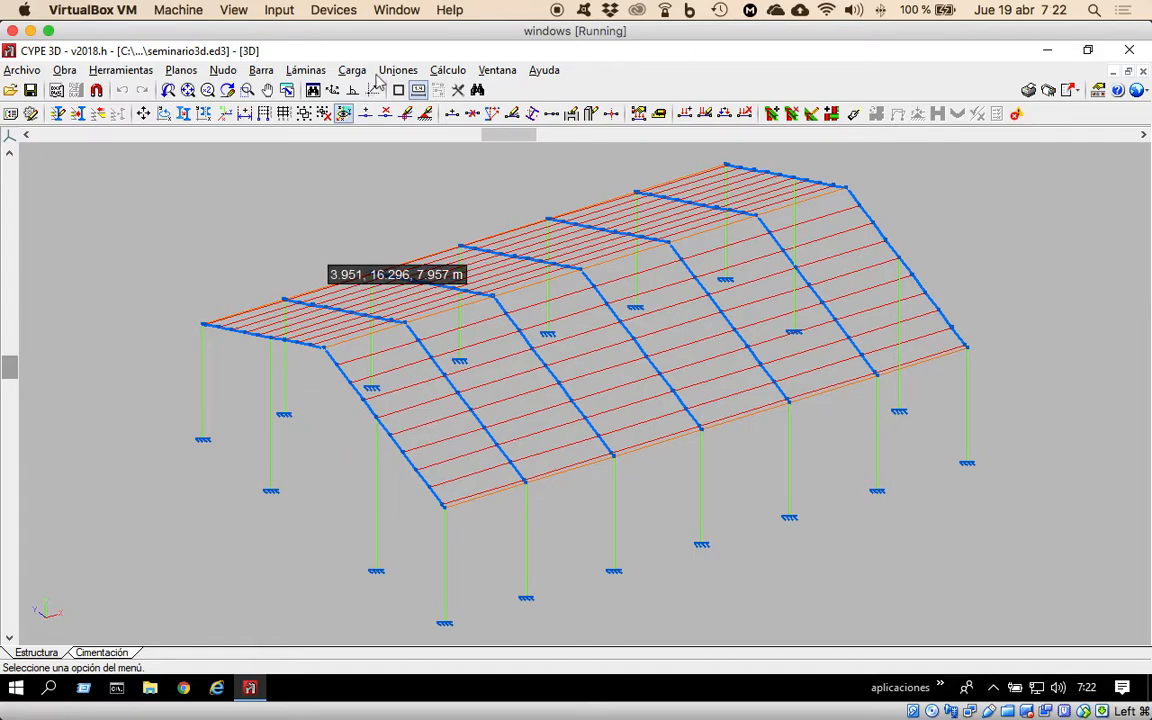
{"action": "left_click", "coordinate": [397, 70]}
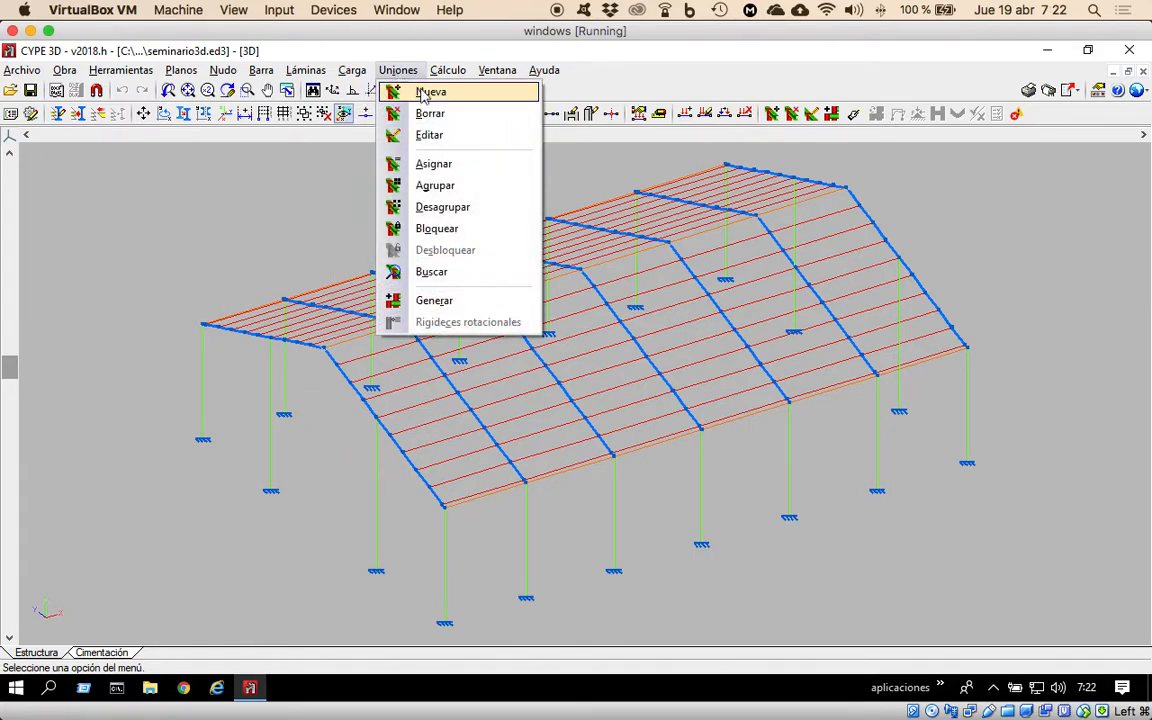
{"action": "left_click", "coordinate": [425, 92]}
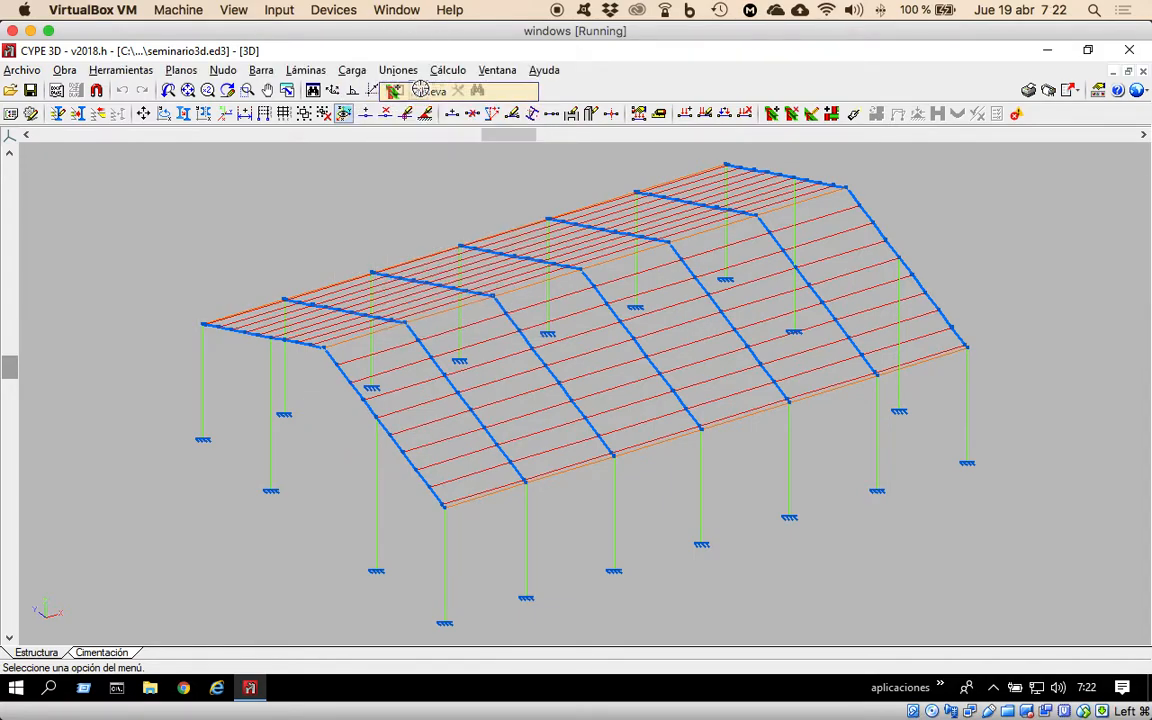
{"action": "left_click", "coordinate": [378, 575]}
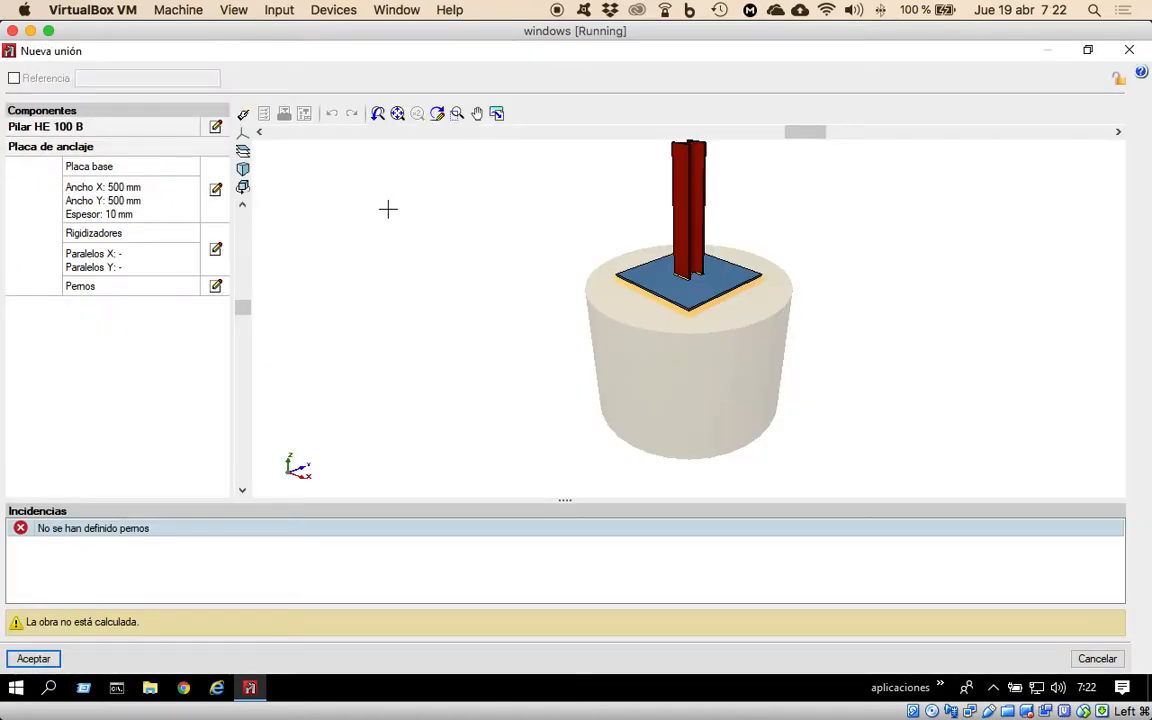
{"action": "left_click", "coordinate": [216, 250]}
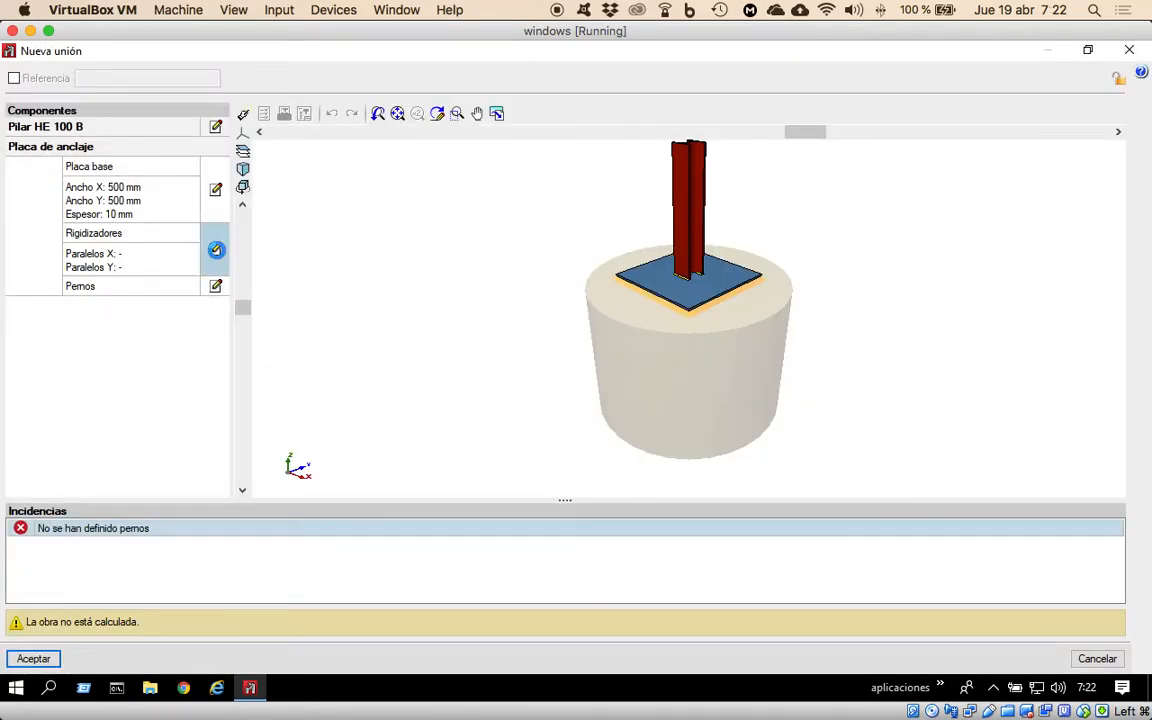
{"action": "key", "text": "Escape"}
Set the anchor plate's bolt diameter to 12 mm, keeping corner bolts with straight extension, and accept the new connection.
{"action": "left_click", "coordinate": [215, 287]}
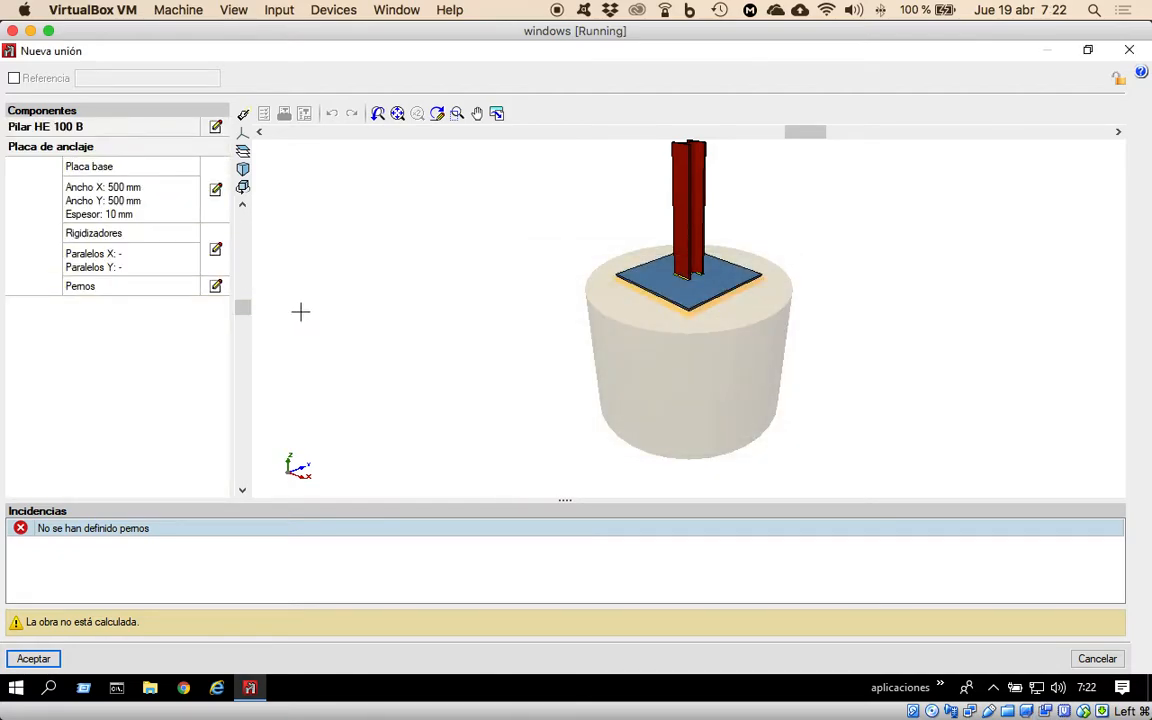
{"action": "left_click", "coordinate": [216, 288]}
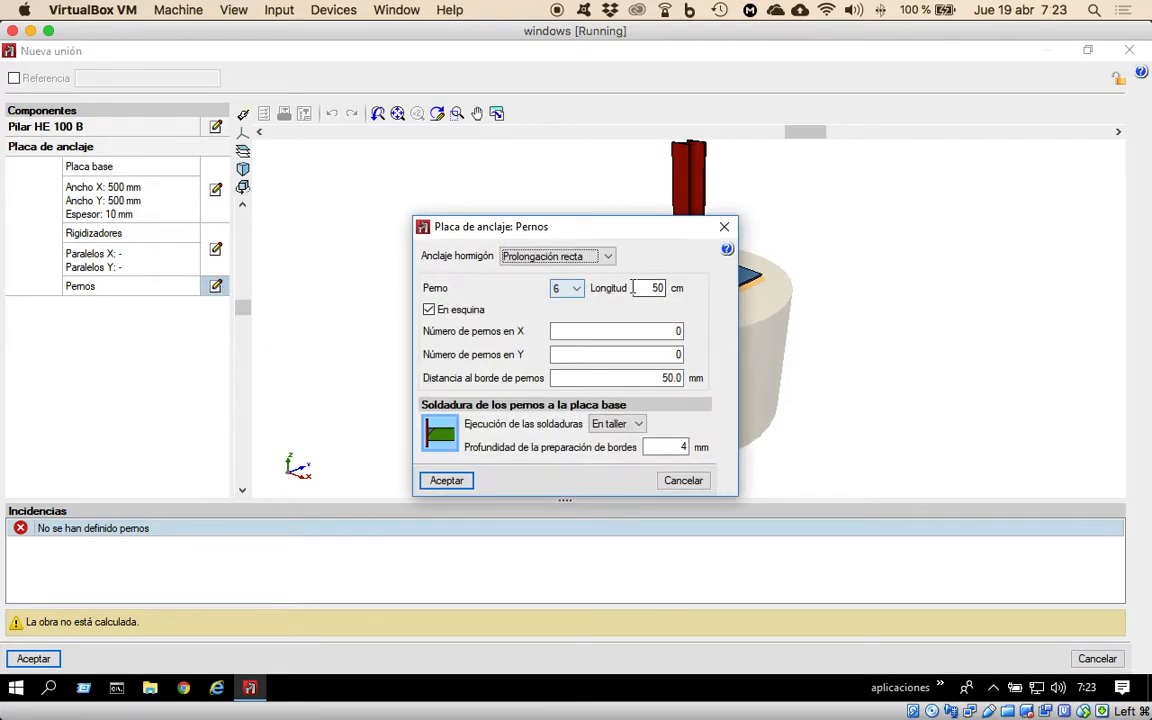
{"action": "left_click", "coordinate": [566, 289]}
{"action": "left_click", "coordinate": [568, 349]}
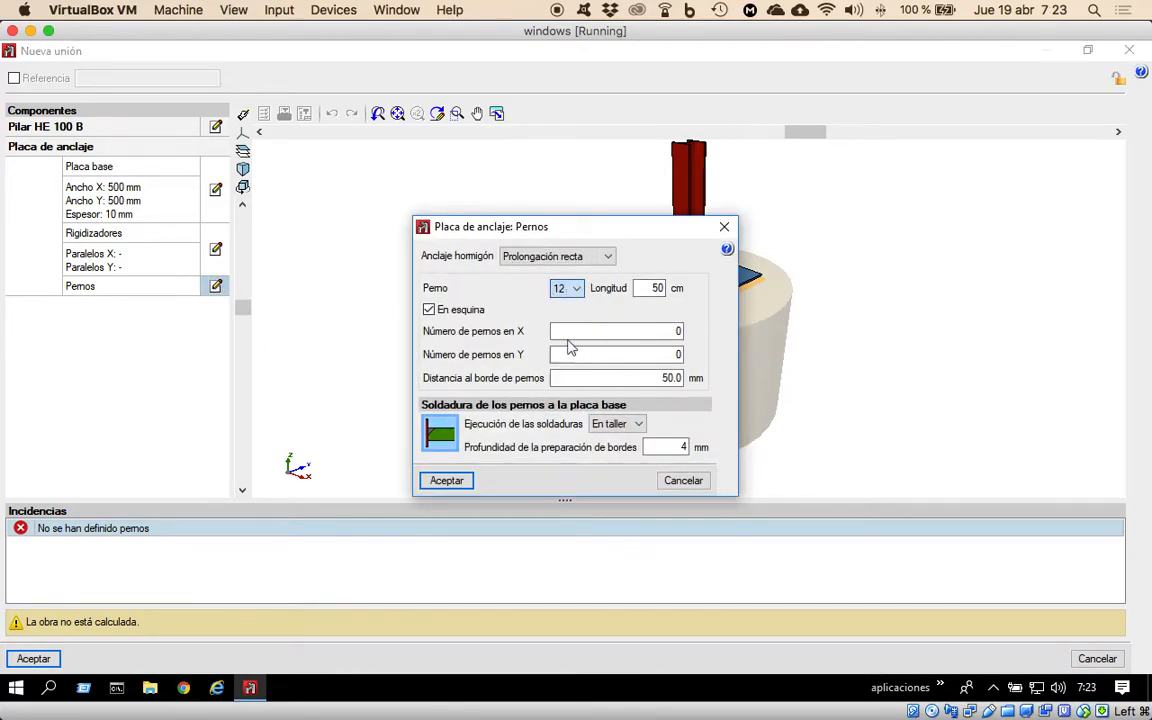
{"action": "left_click", "coordinate": [440, 480]}
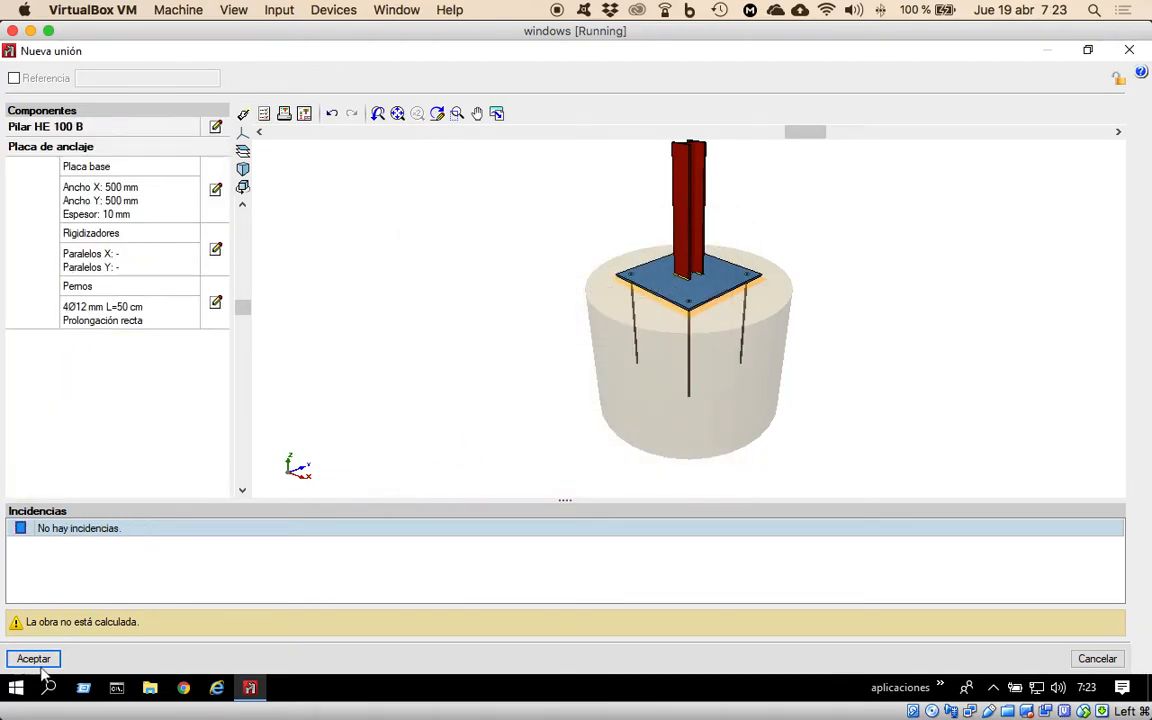
{"action": "left_click", "coordinate": [40, 661]}
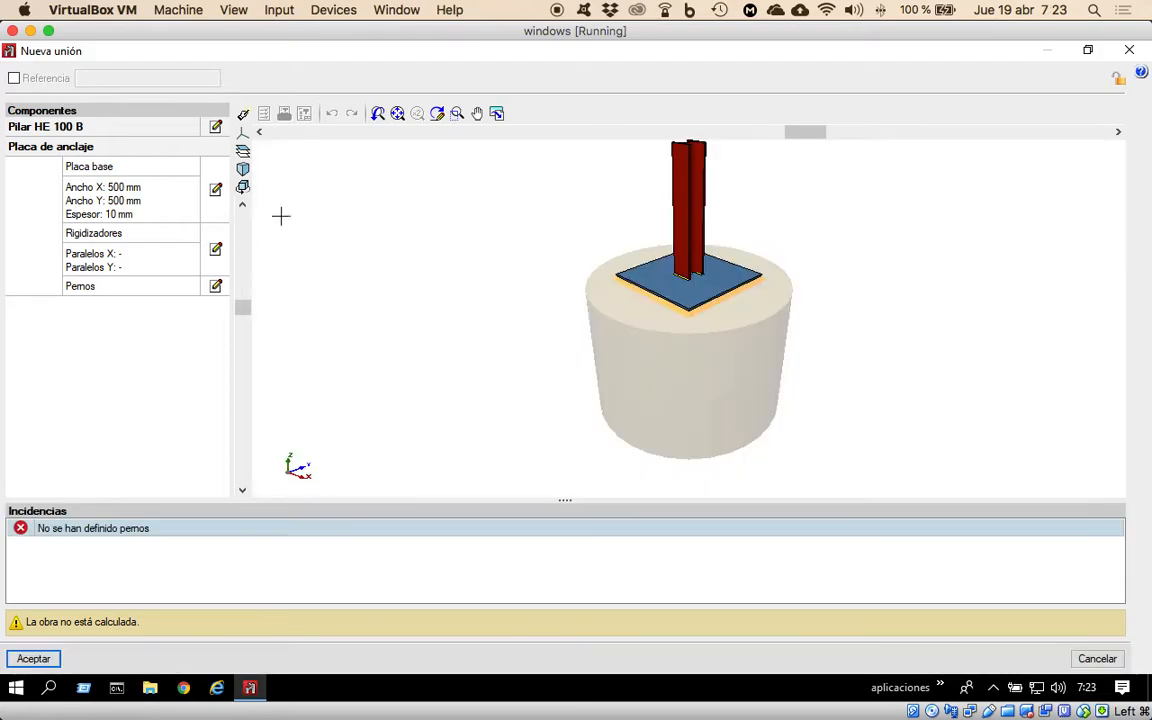
Define the anchor plate's corner bolts as Patilla a 90 grados, 6 mm diameter and 50 cm long, and accept the new connection.
{"action": "left_click", "coordinate": [216, 287]}
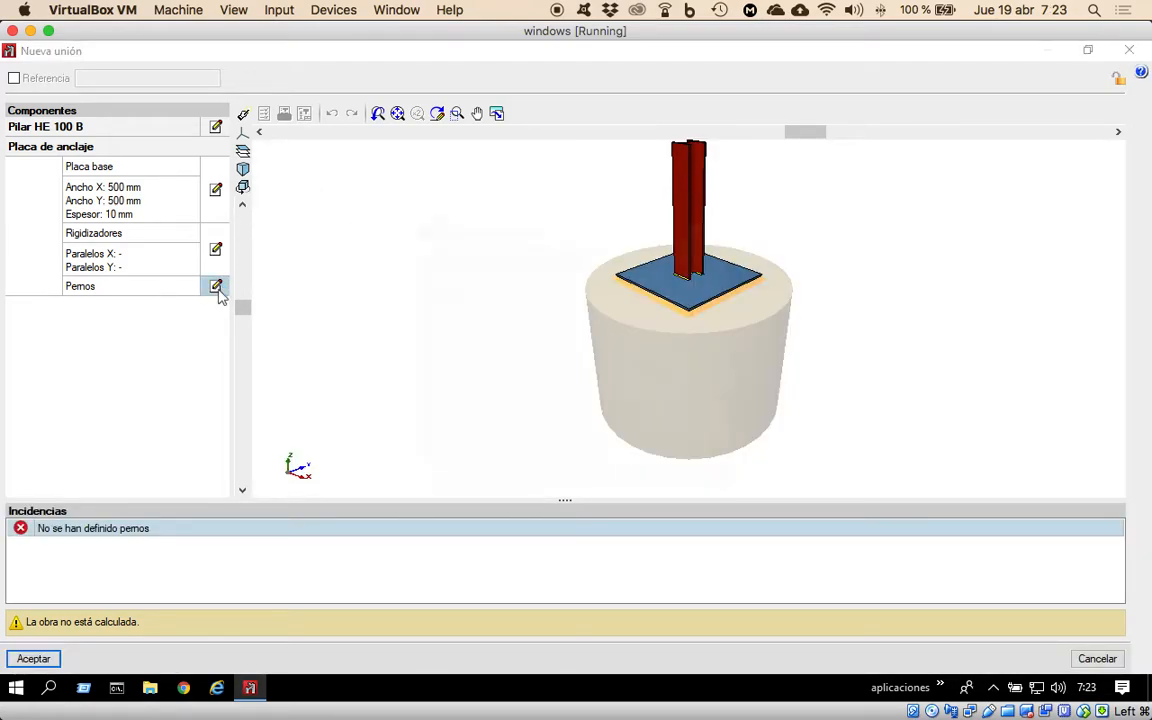
{"action": "left_click", "coordinate": [606, 259]}
{"action": "left_click", "coordinate": [548, 285]}
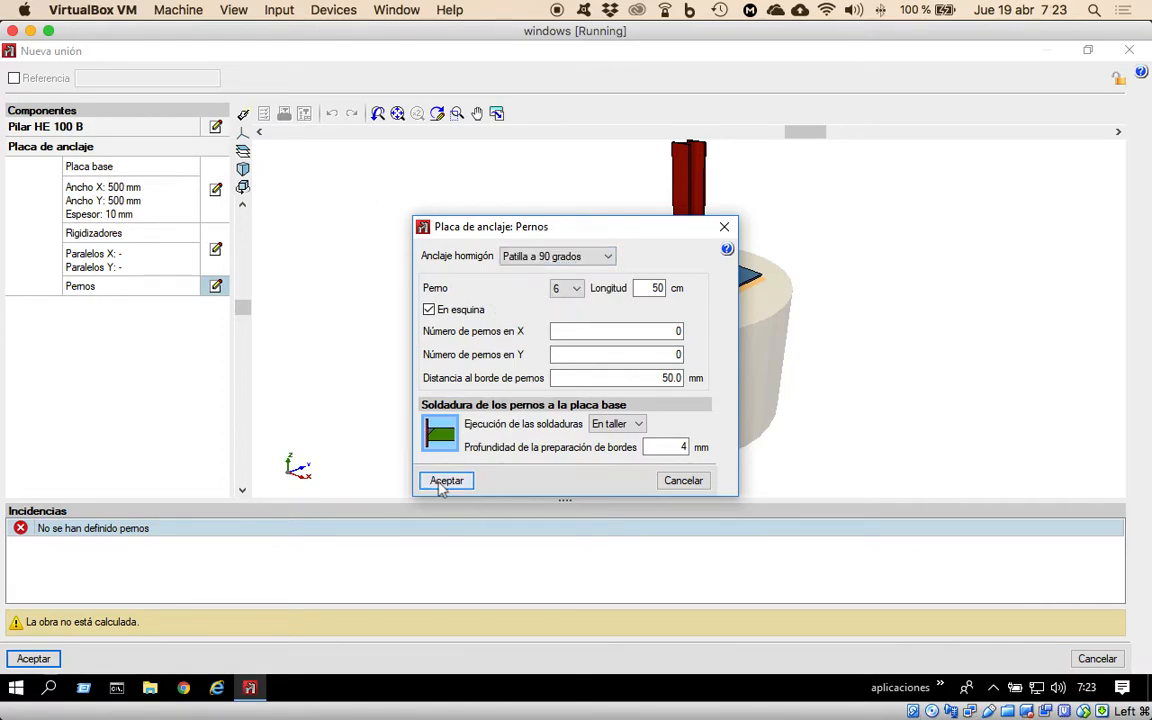
{"action": "left_click", "coordinate": [447, 480]}
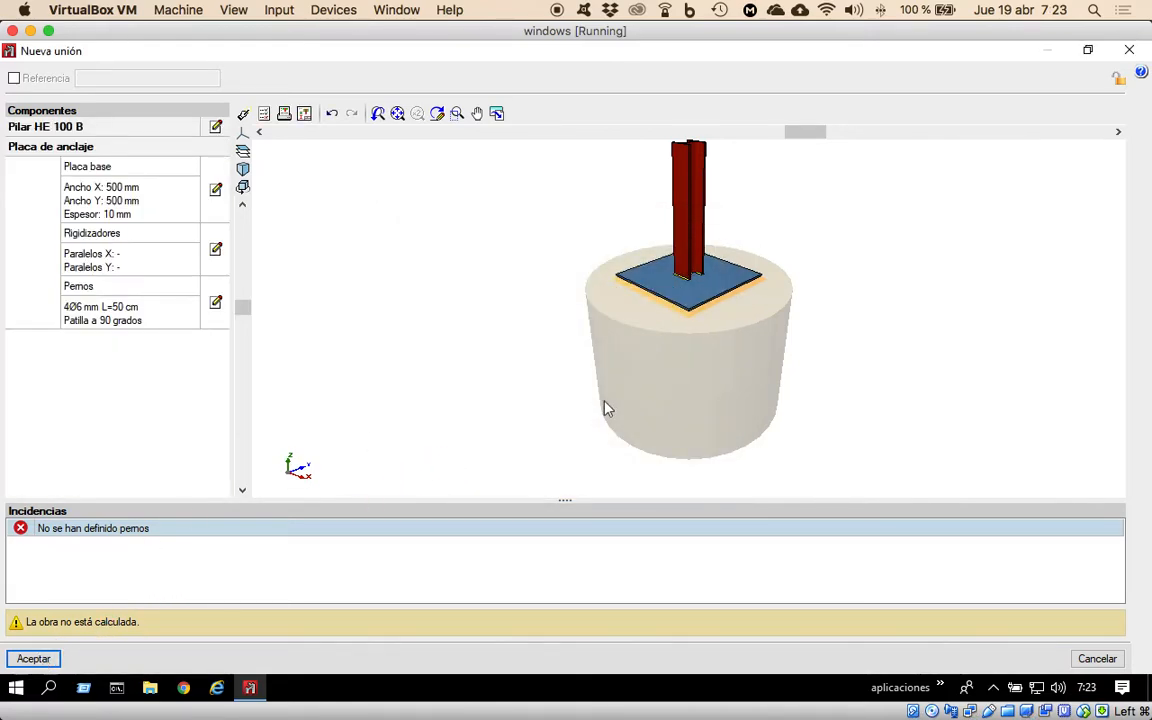
{"action": "left_click", "coordinate": [52, 659]}
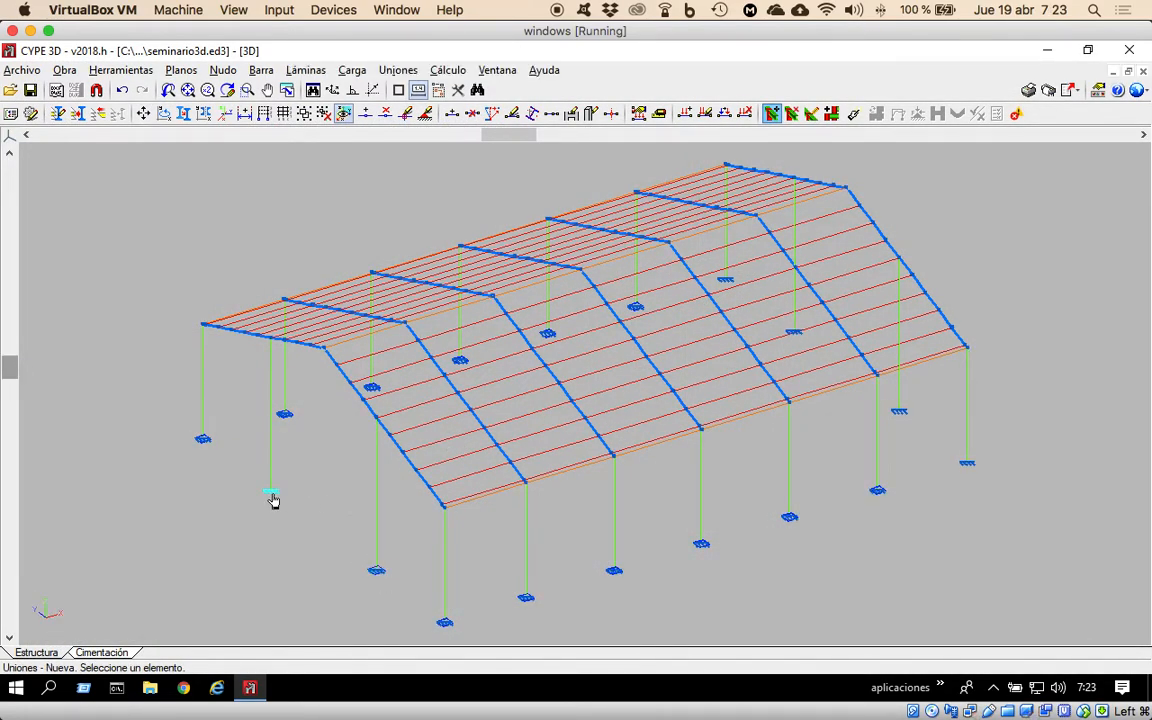
Create anchor plate connections at the other near-gable intermediate column and both far-gable intermediate columns, accepting the default plates without defining bolts.
{"action": "left_click", "coordinate": [448, 70]}
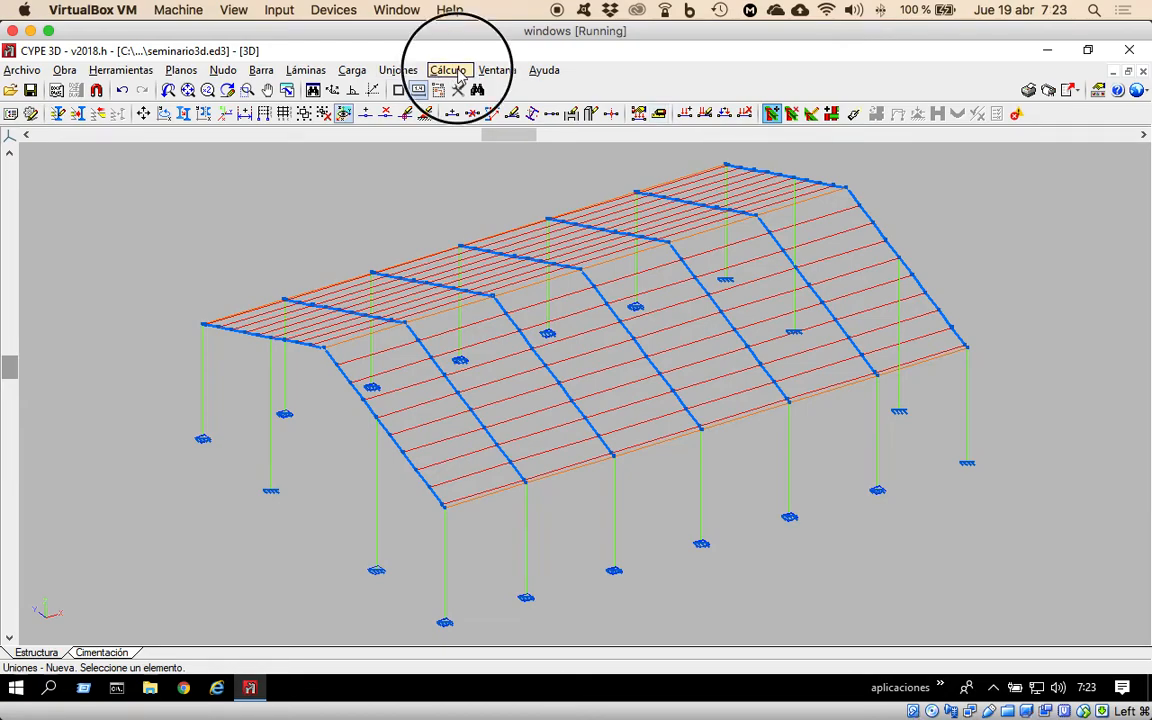
{"action": "mouse_move", "coordinate": [391, 75]}
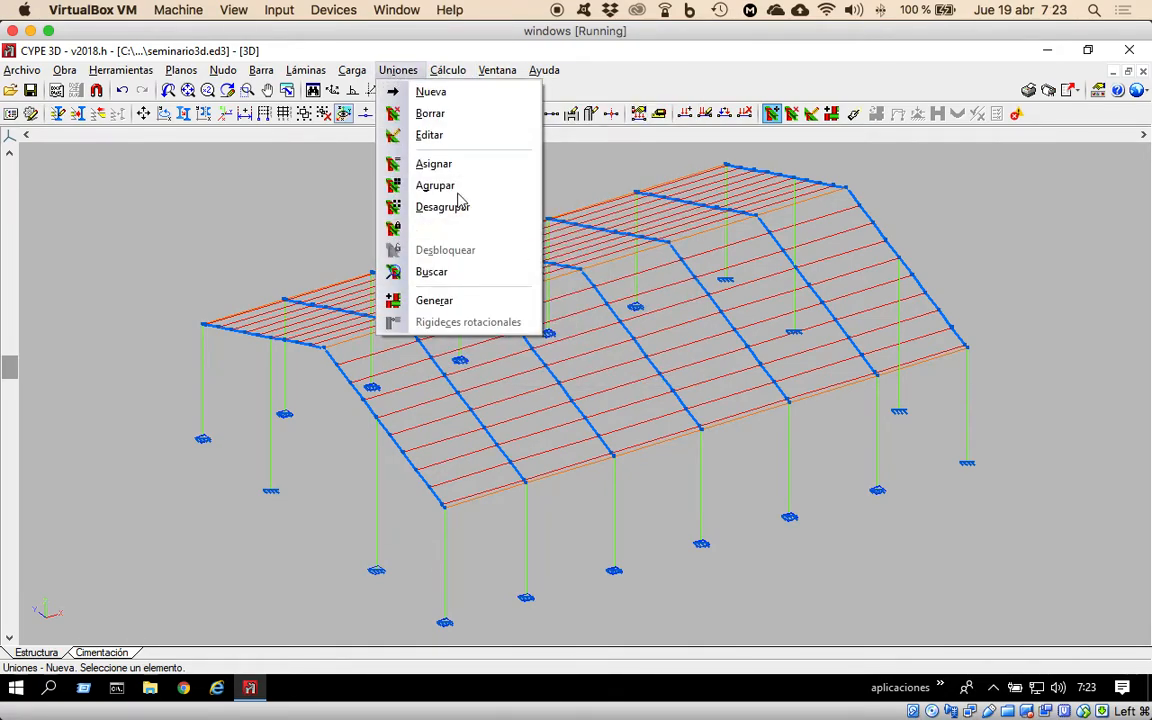
{"action": "left_click", "coordinate": [455, 93]}
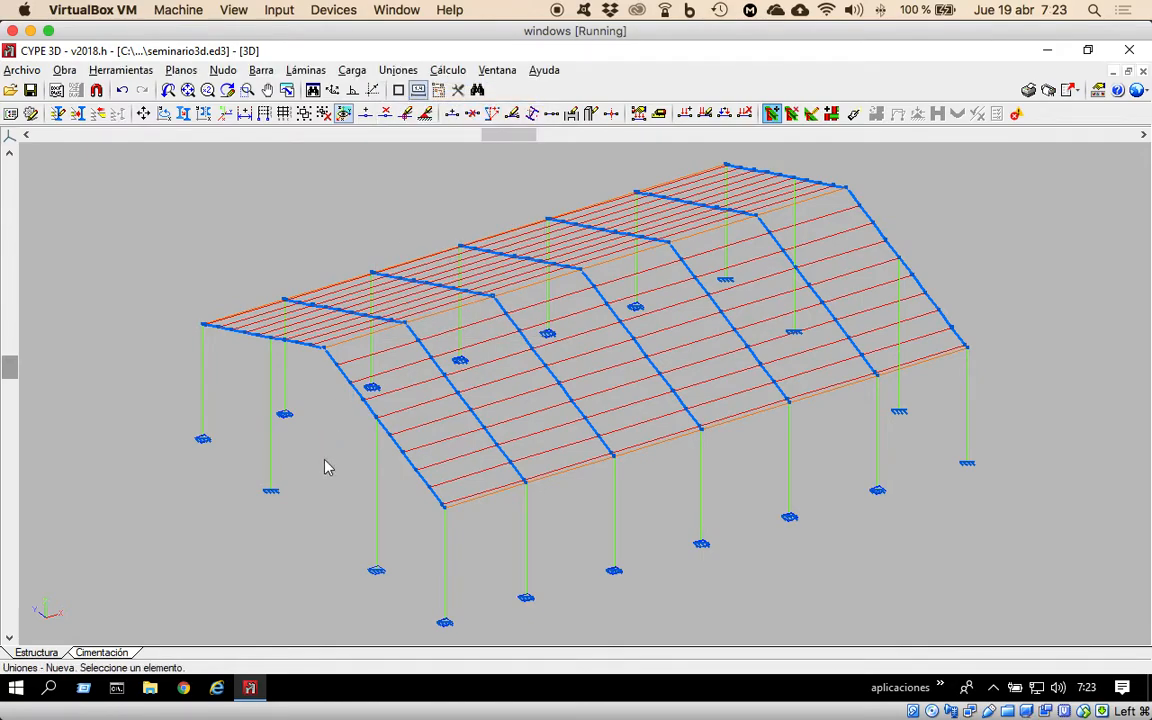
{"action": "left_click", "coordinate": [270, 492]}
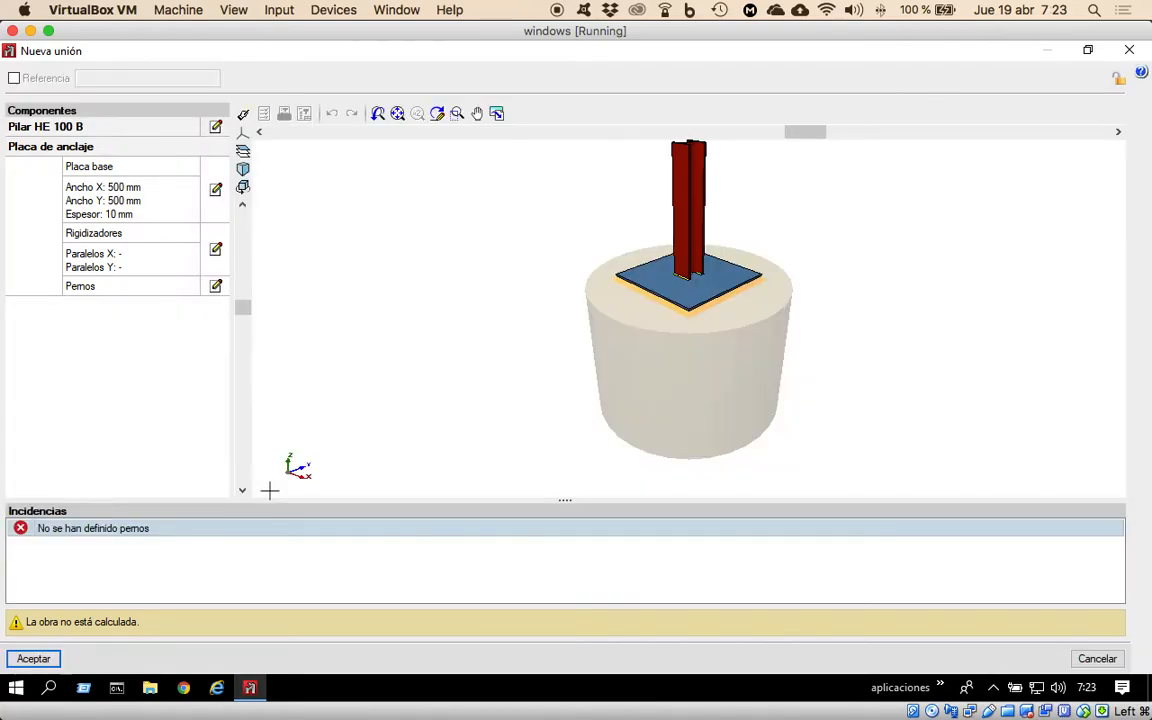
{"action": "left_click", "coordinate": [34, 659]}
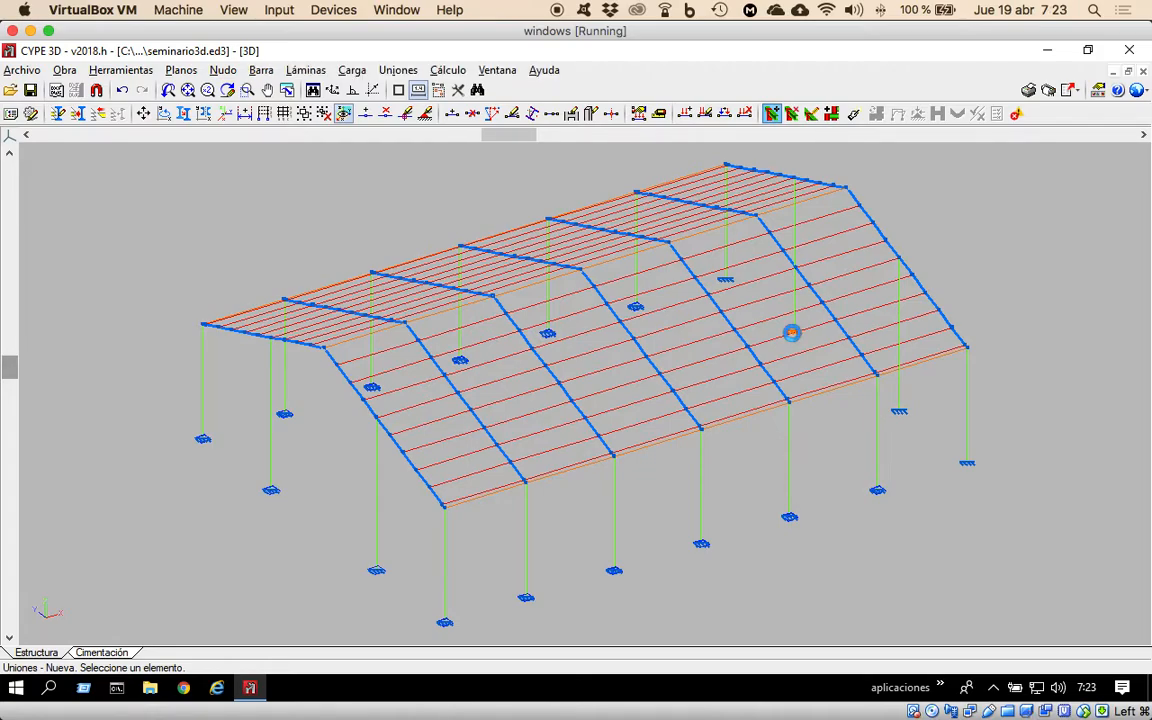
{"action": "left_click", "coordinate": [791, 333]}
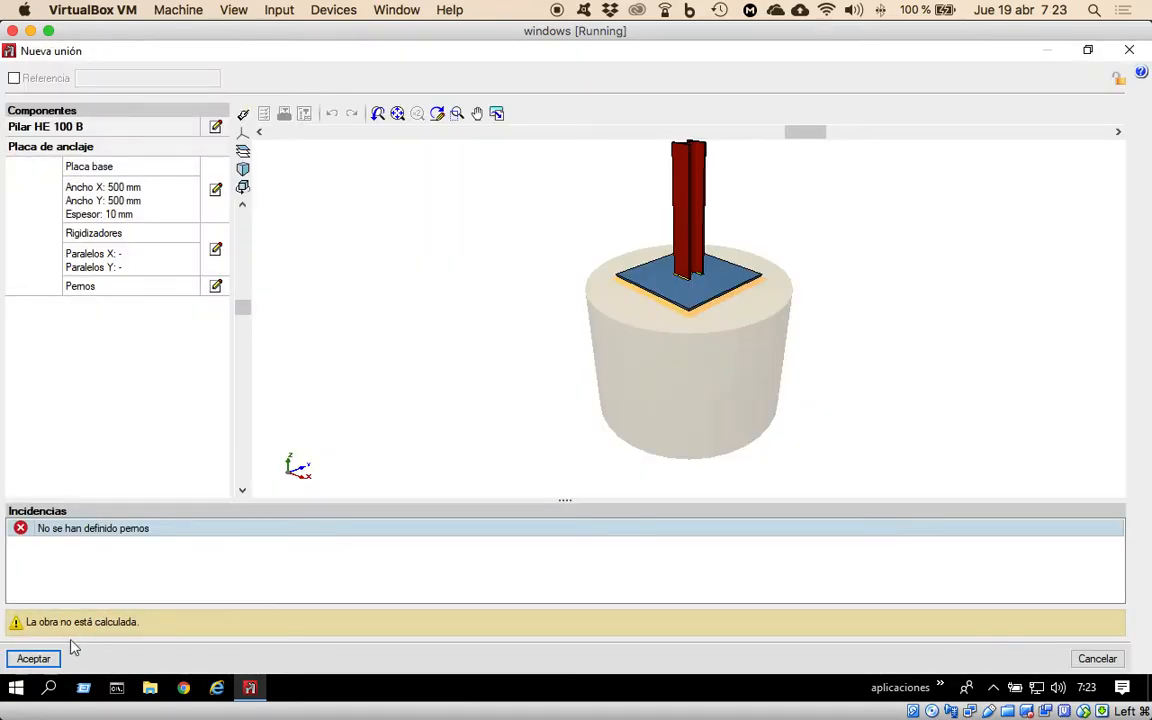
{"action": "left_click", "coordinate": [35, 658]}
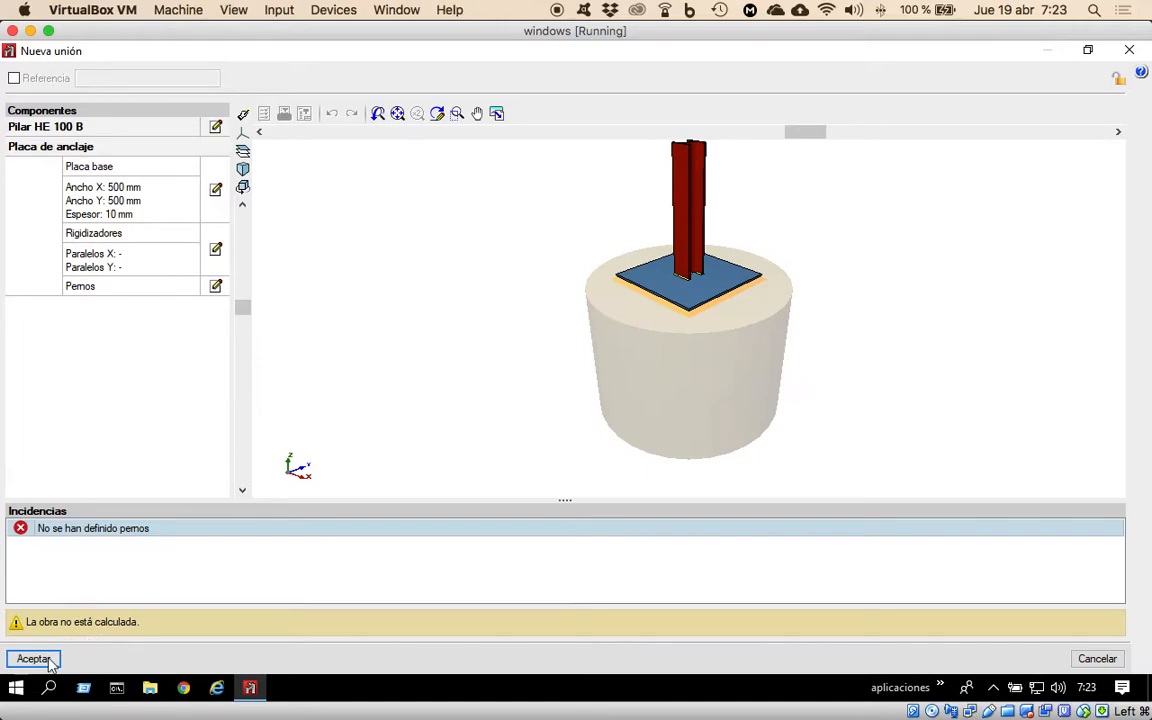
{"action": "left_click", "coordinate": [42, 658]}
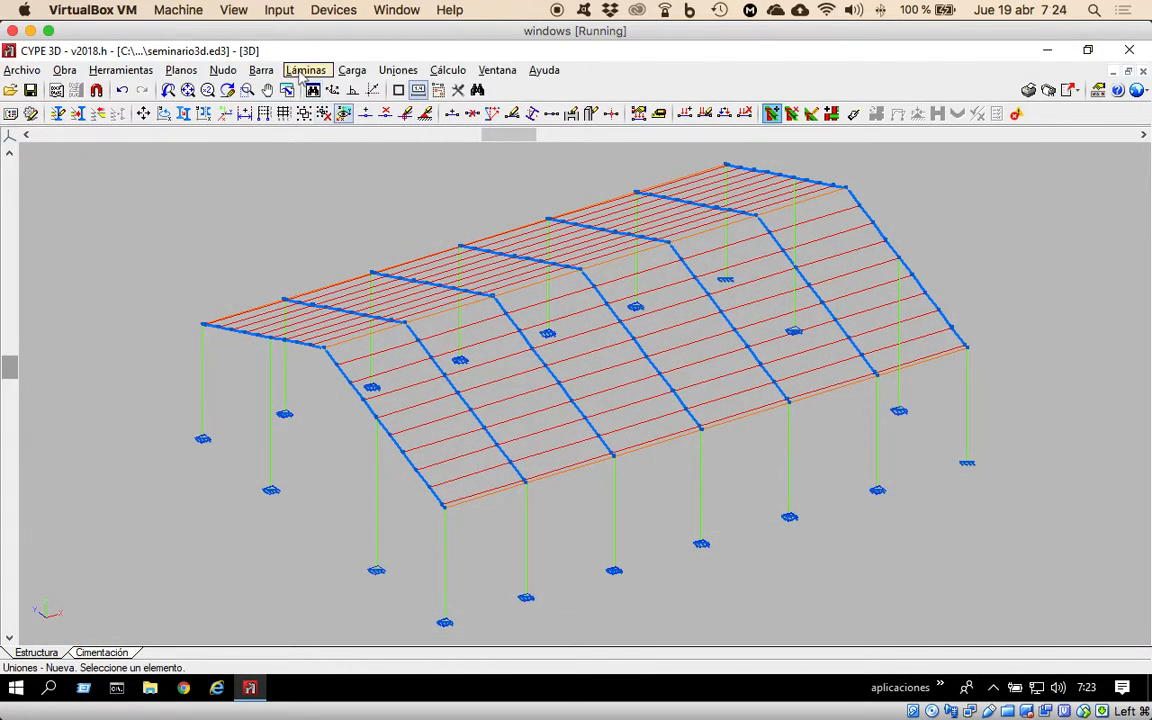
Group the anchor plate connections at the four intermediate gable column bases.
{"action": "left_click", "coordinate": [398, 72]}
{"action": "left_click", "coordinate": [428, 185]}
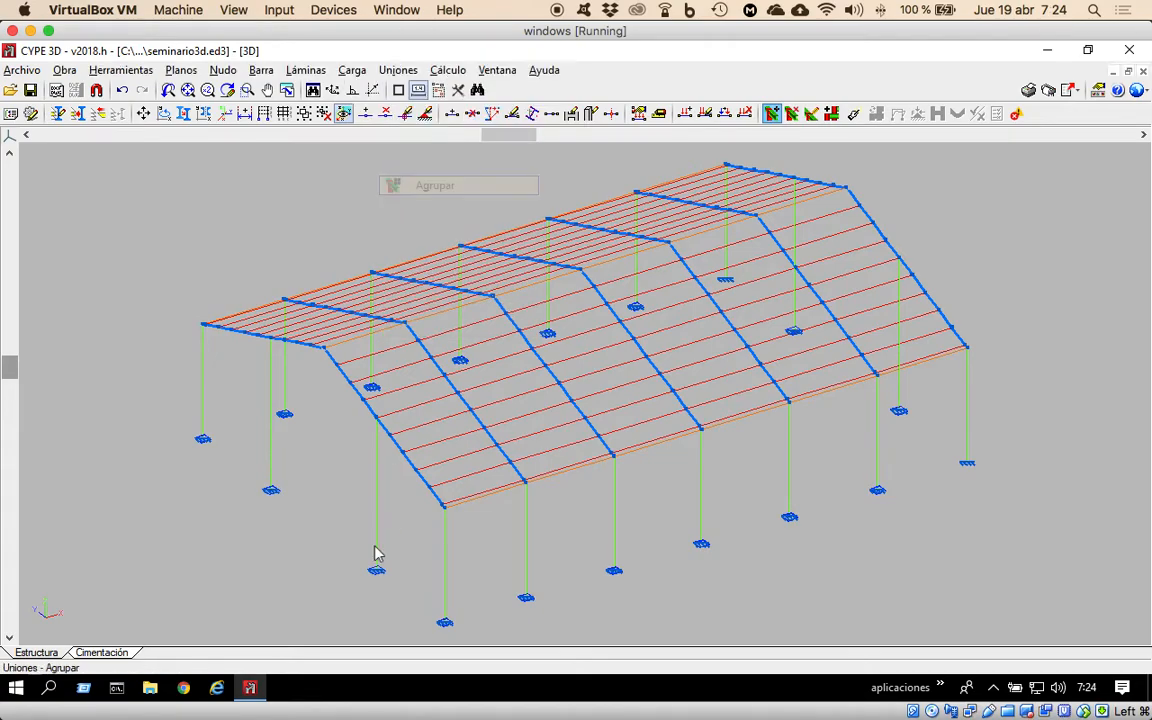
{"action": "left_click", "coordinate": [376, 574]}
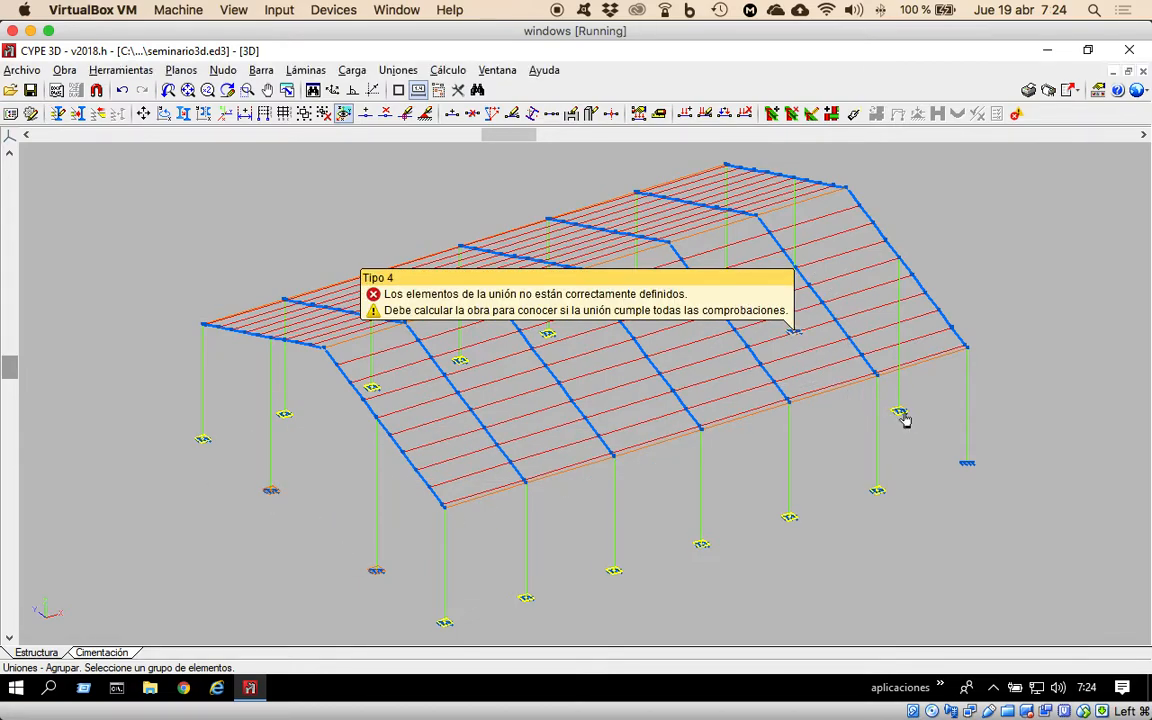
{"action": "left_click", "coordinate": [920, 445]}
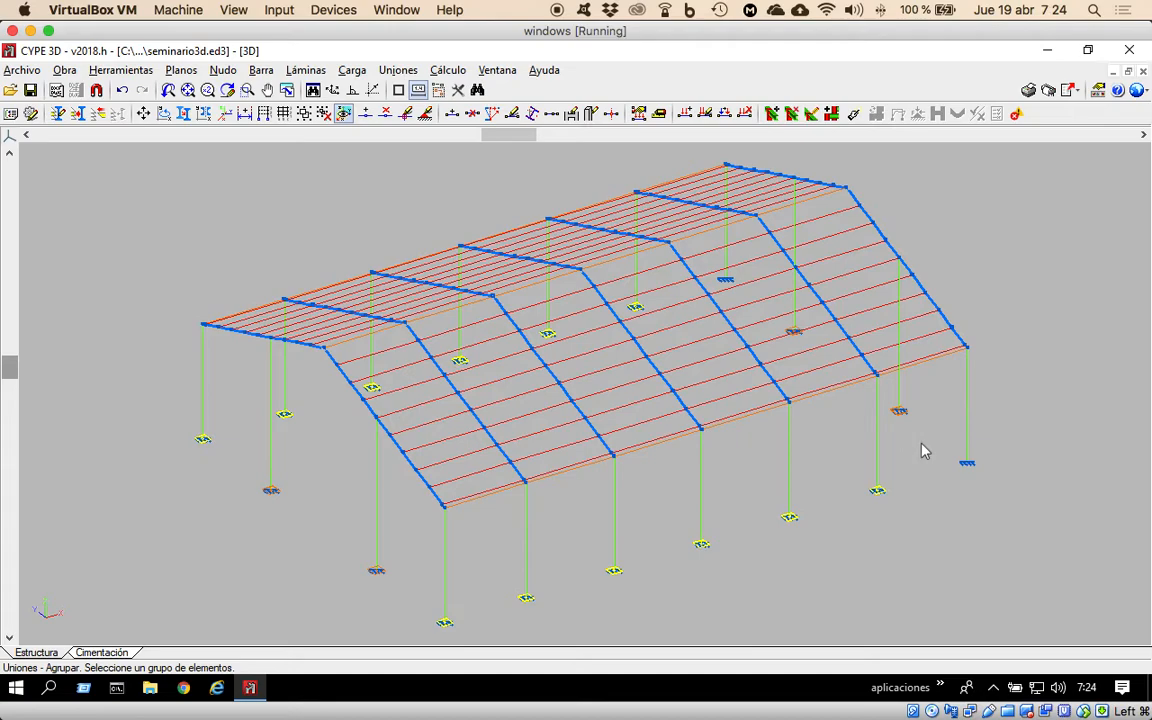
{"action": "right_click", "coordinate": [921, 444]}
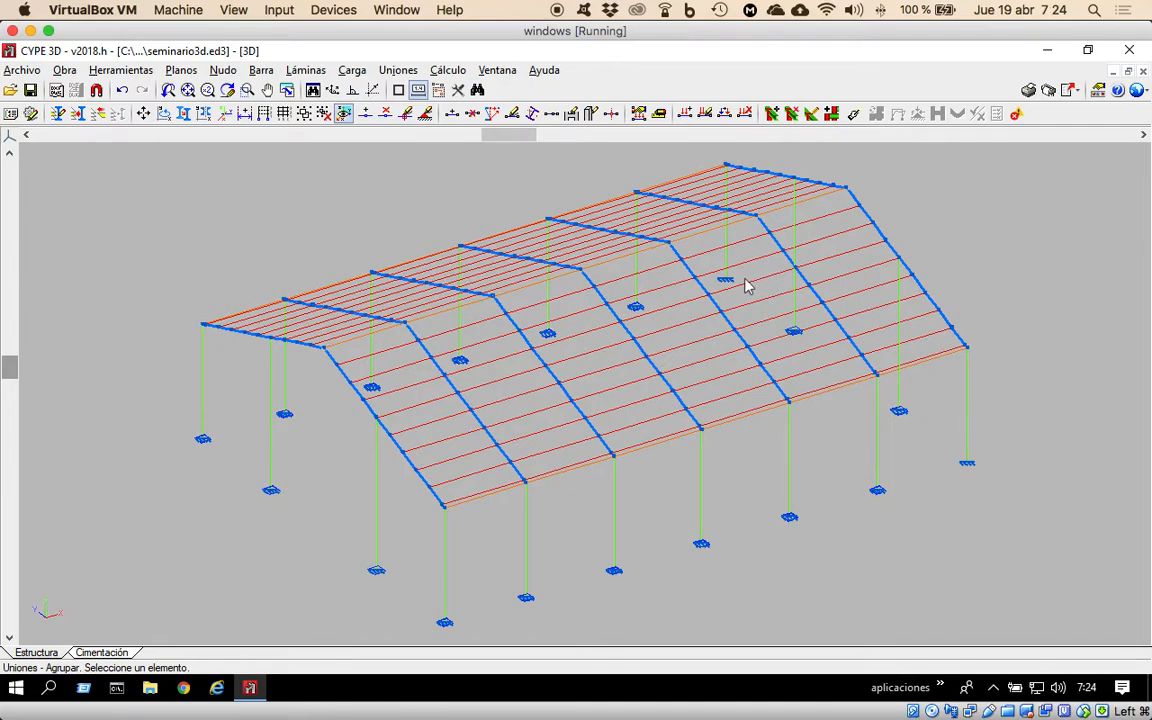
Try to dismiss the security check error dialog, first with Salir and again with Ignorar.
{"action": "left_click", "coordinate": [234, 73]}
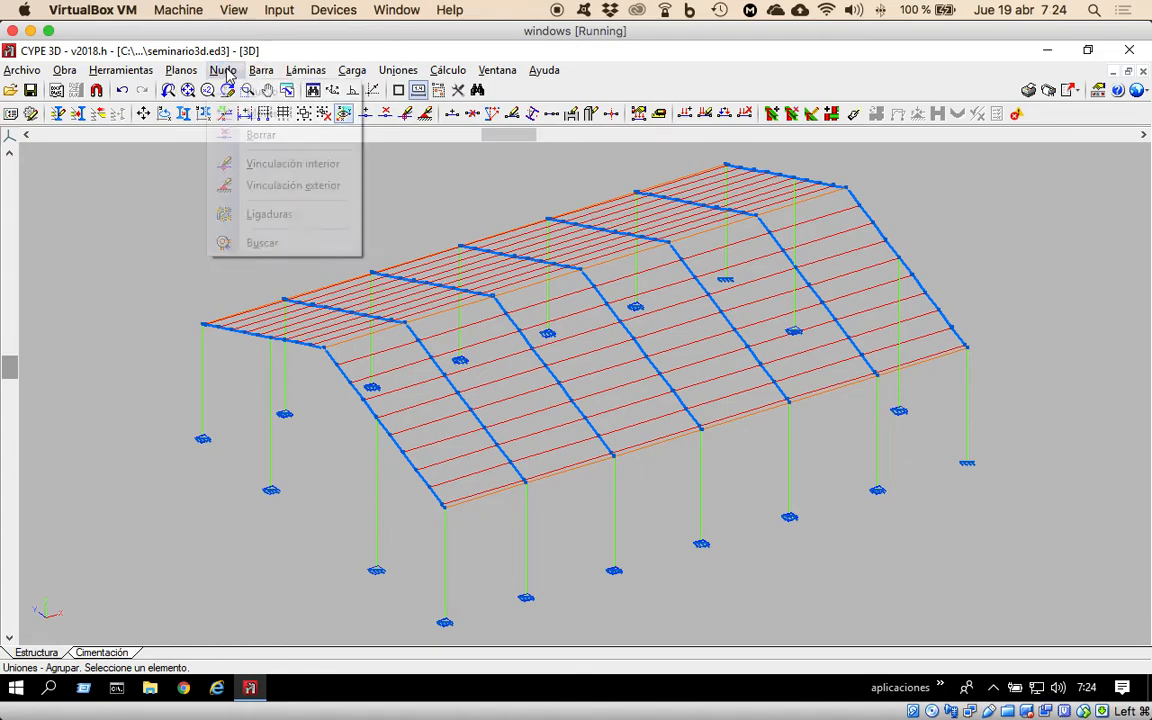
{"action": "left_click", "coordinate": [338, 91]}
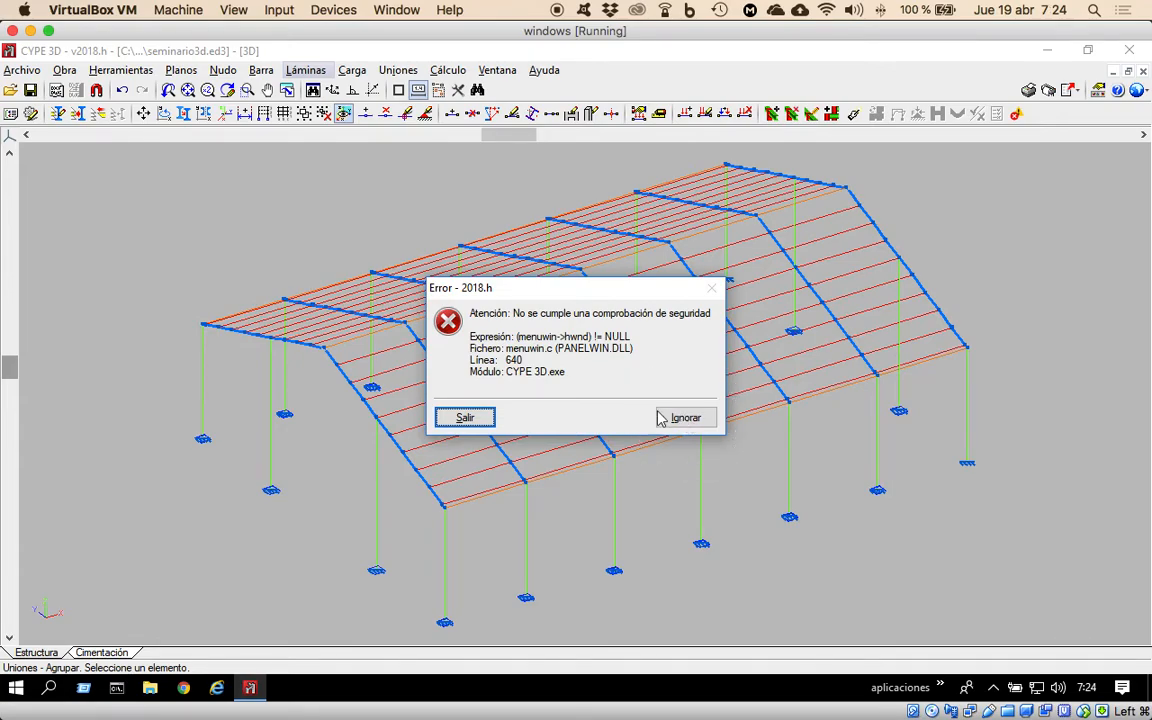
{"action": "left_click", "coordinate": [427, 201]}
{"action": "left_click_drag", "start_coordinate": [556, 290], "coordinate": [281, 244]}
{"action": "left_click", "coordinate": [455, 416]}
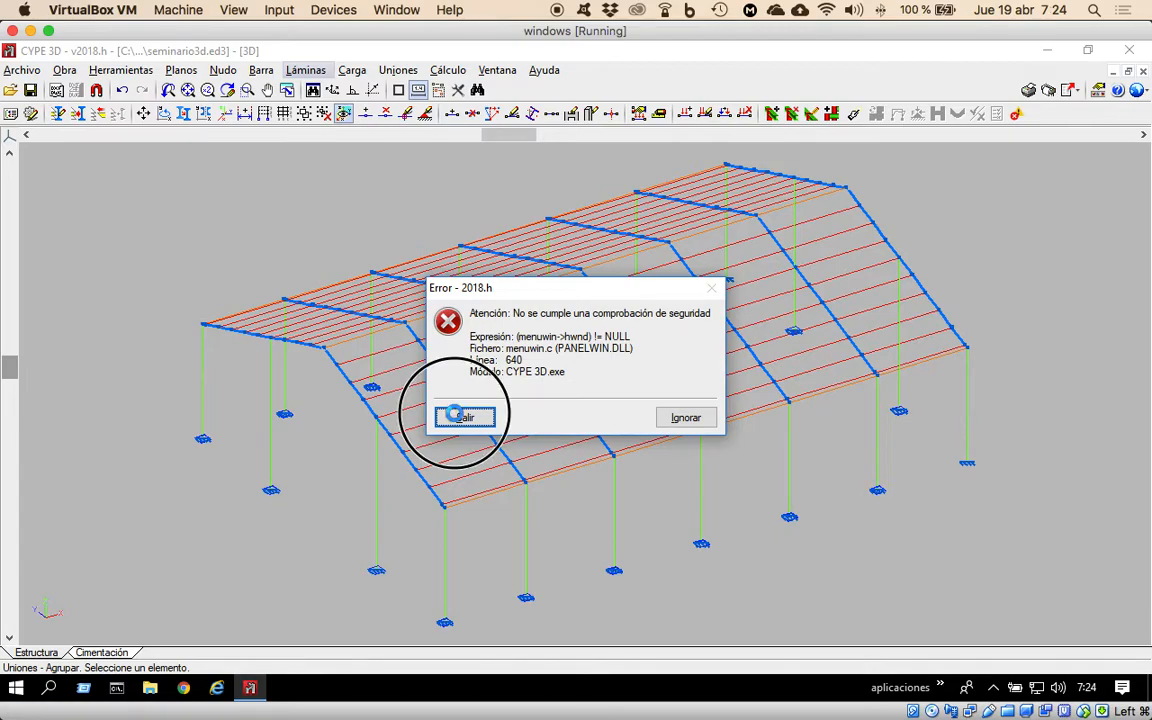
{"action": "left_click", "coordinate": [695, 419]}
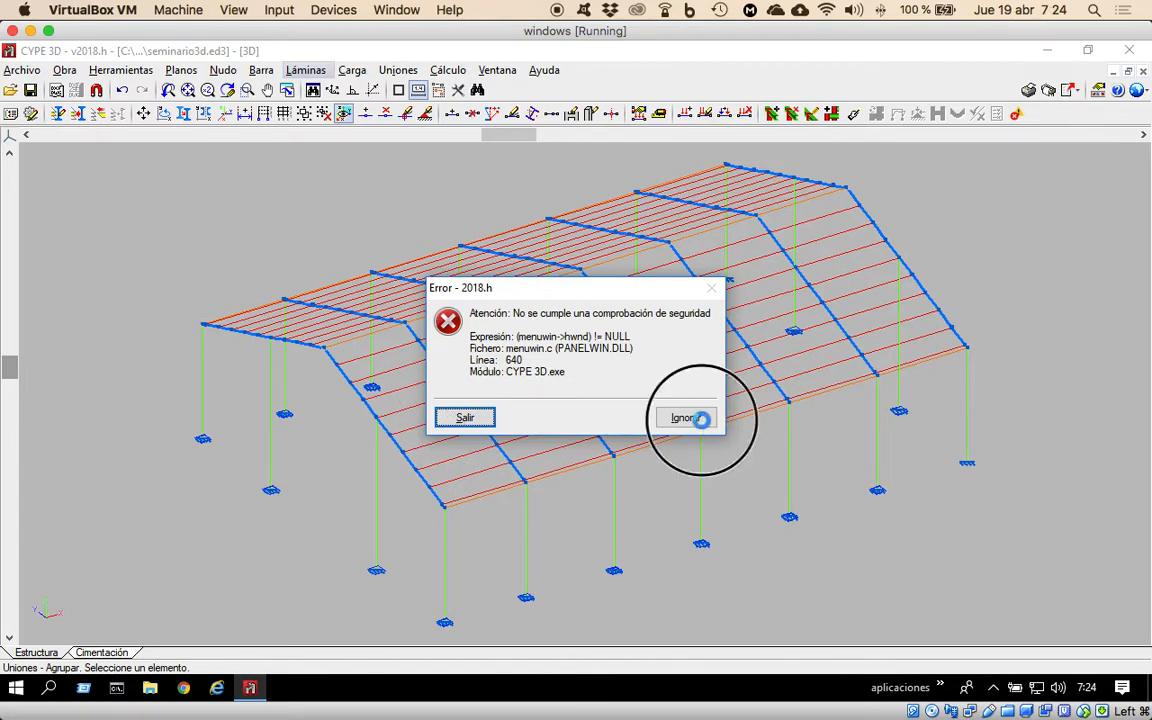